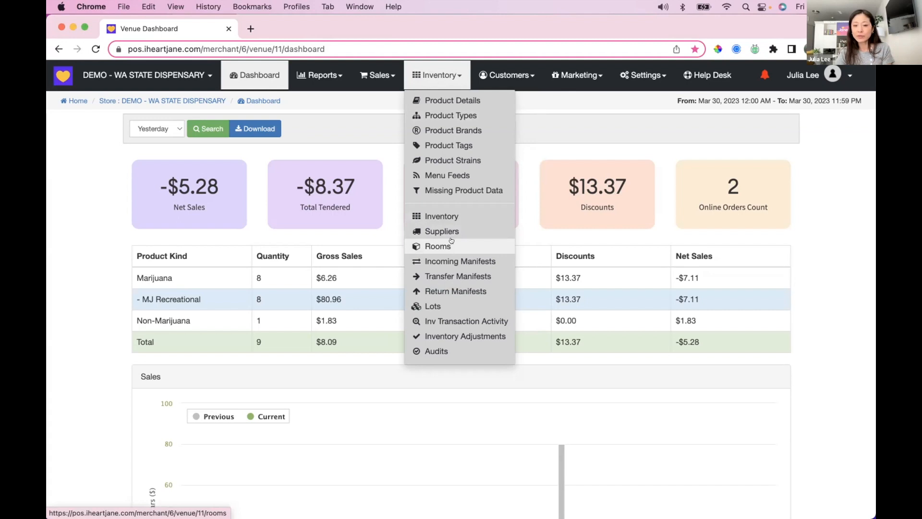
Step: Open the Rooms page and start a new room to examine its name, color and description fields
click(437, 246)
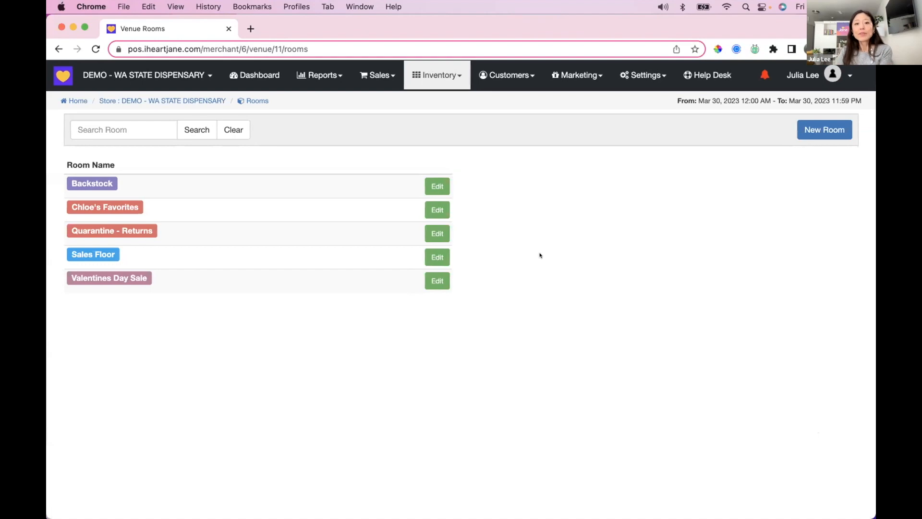
click(808, 128)
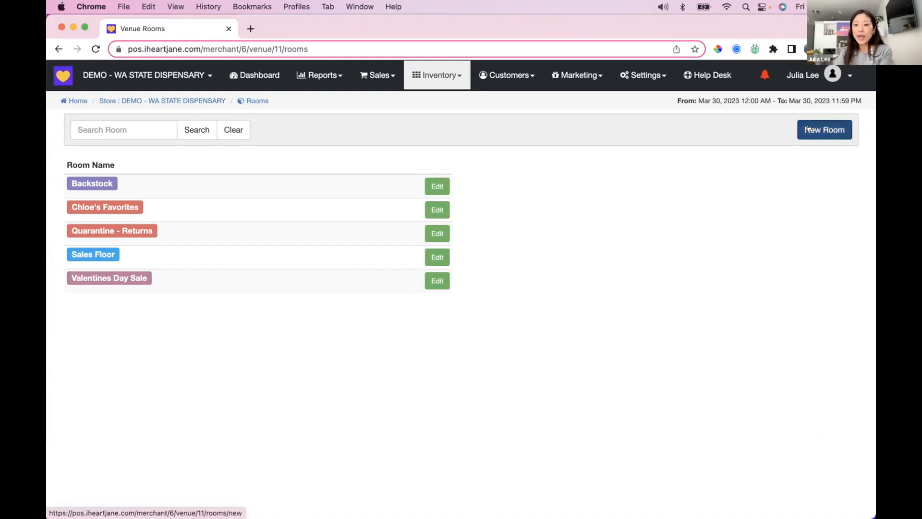
click(492, 207)
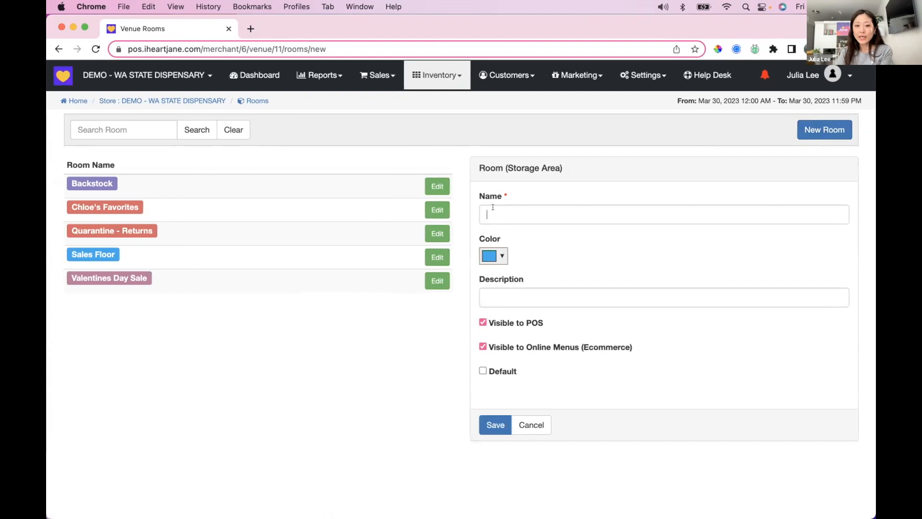
click(512, 234)
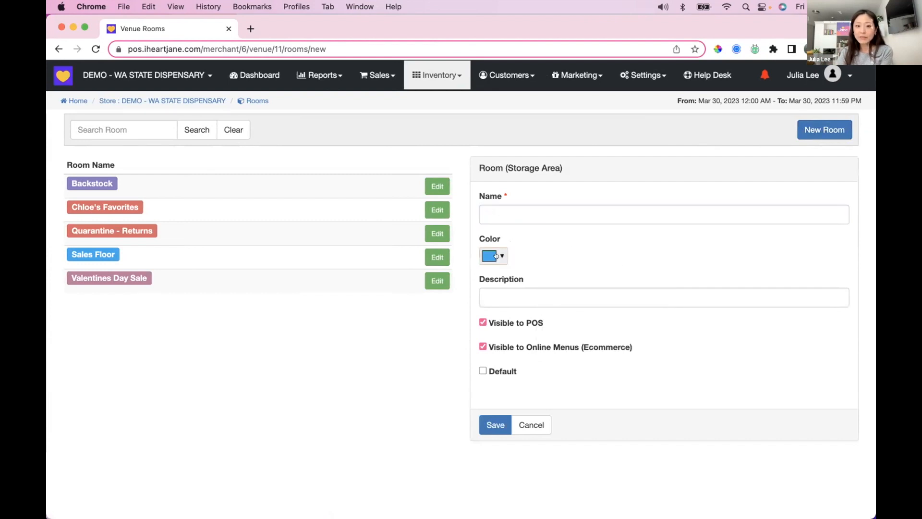
click(500, 293)
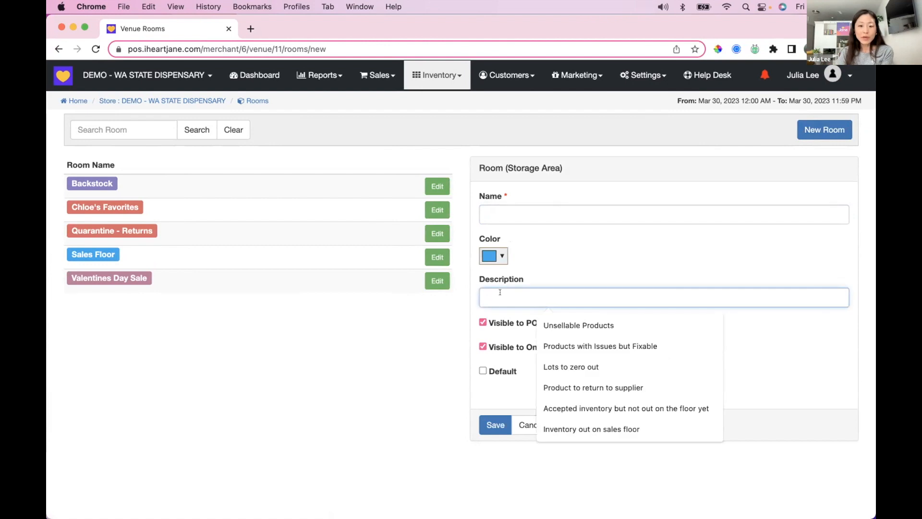
click(448, 350)
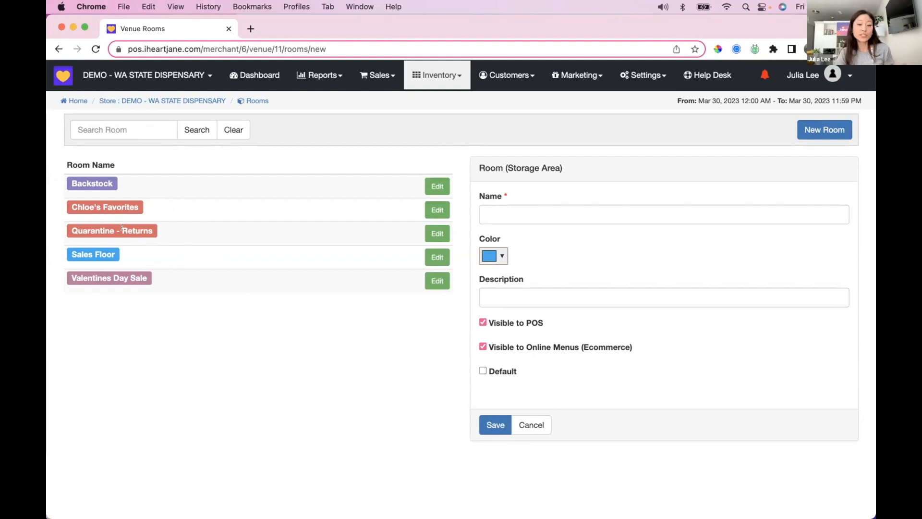
Step: Switch the new room's POS and online menu visibility off and back on, and discard the new room
click(483, 322)
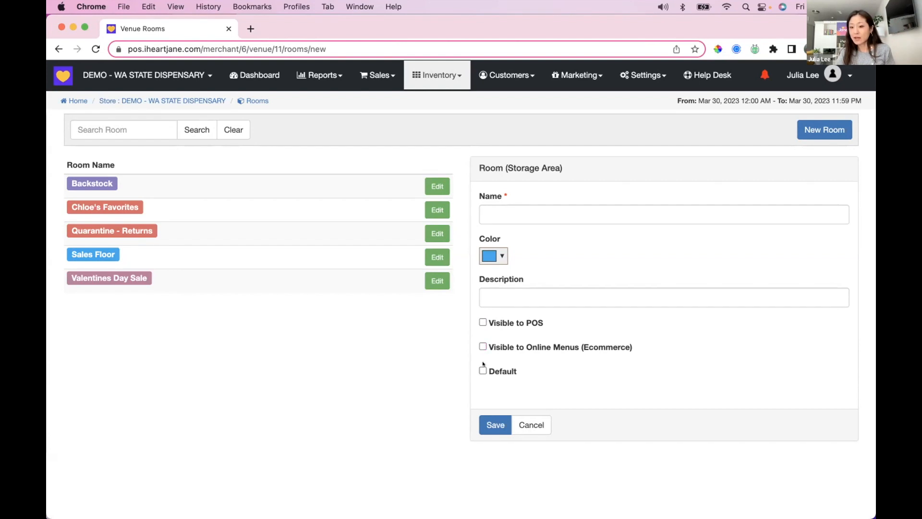
click(481, 346)
click(482, 322)
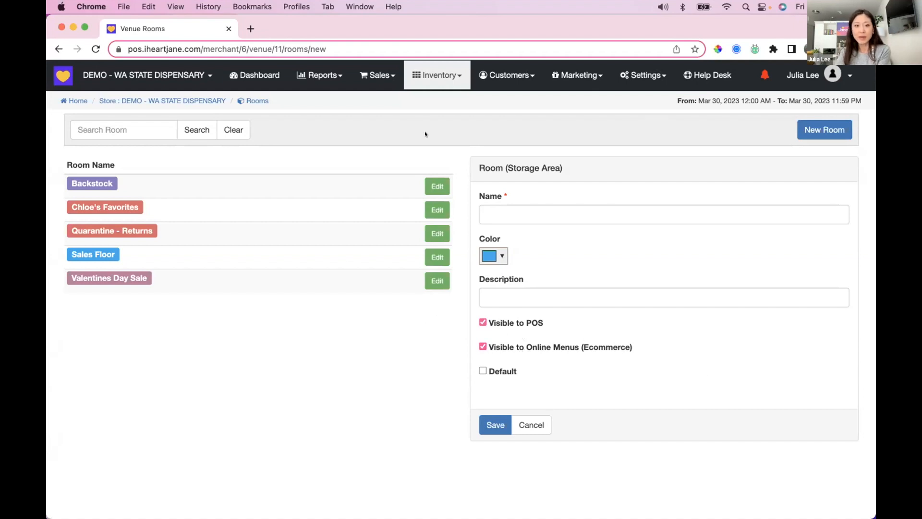
click(440, 74)
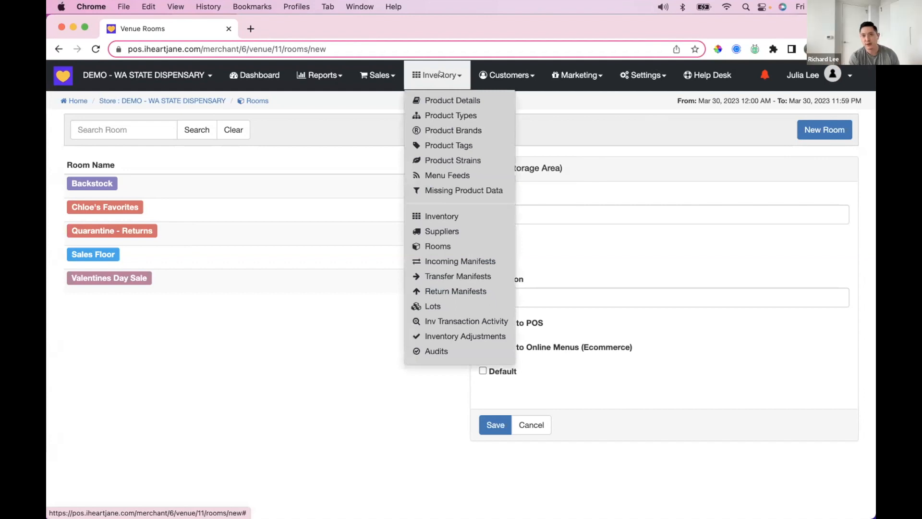
click(342, 300)
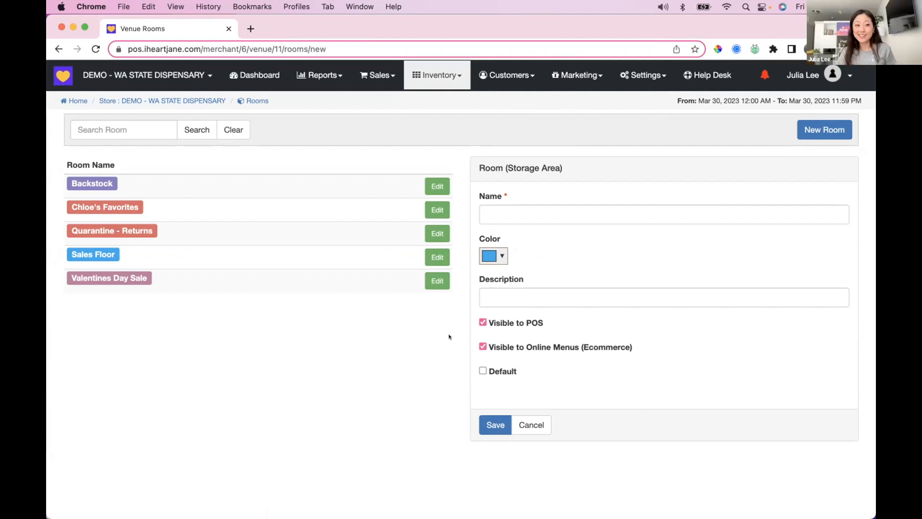
click(531, 424)
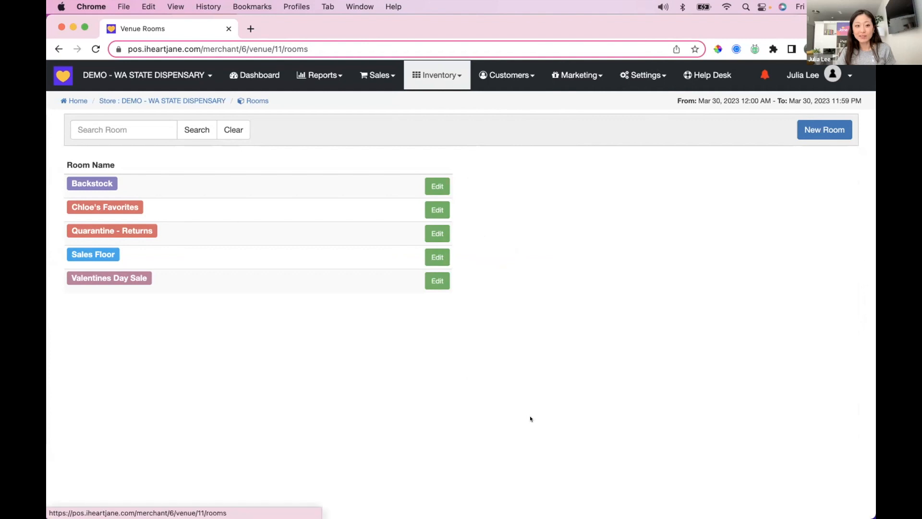
Step: Try to save the Valentines Day Sale room as the default room, and cancel the edit
click(438, 281)
click(482, 370)
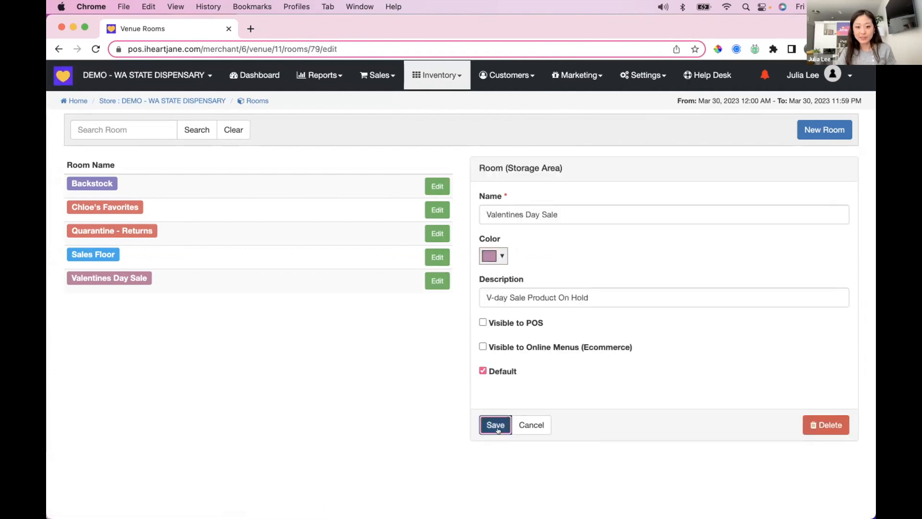
click(494, 424)
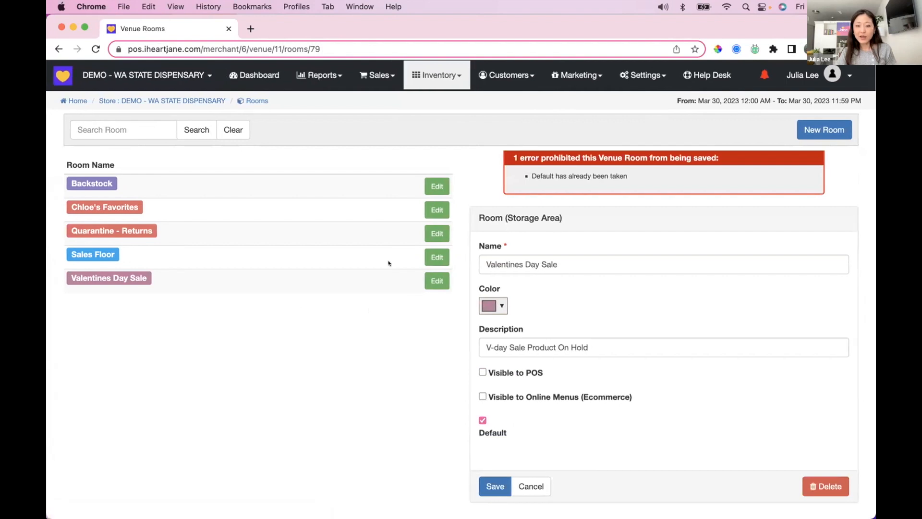
scroll(643, 226, down, 1)
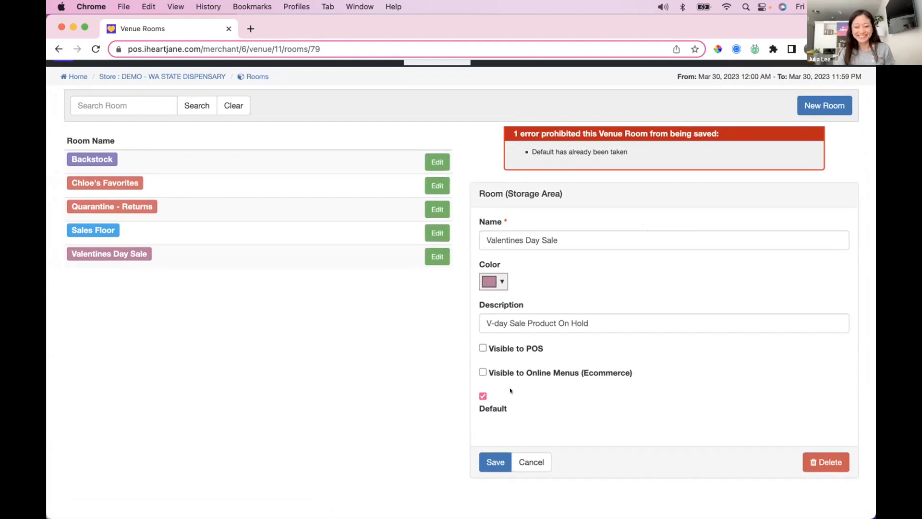
scroll(549, 228, up, 1)
scroll(576, 159, down, 1)
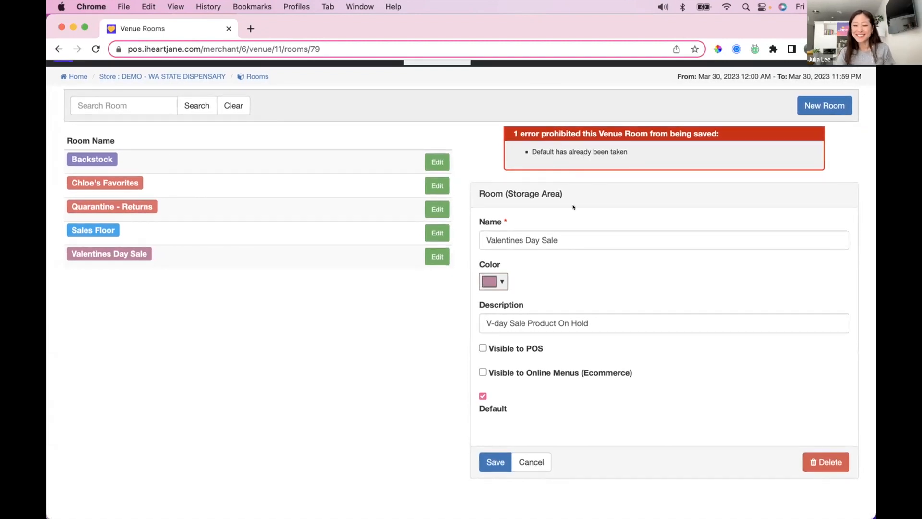
scroll(551, 186, up, 2)
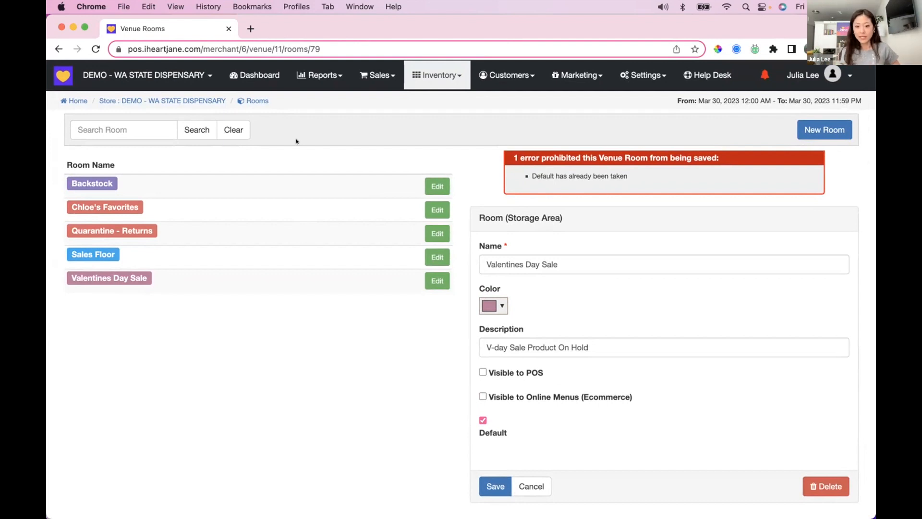
scroll(306, 140, down, 1)
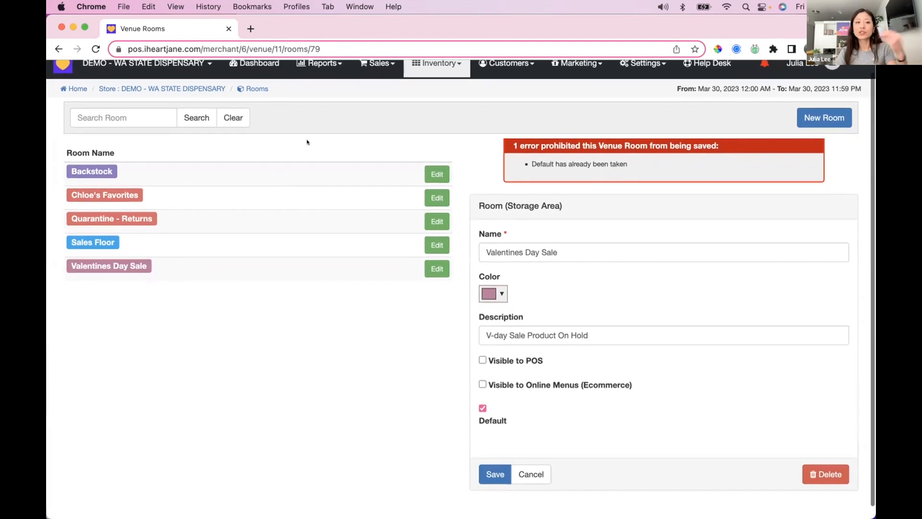
scroll(305, 153, up, 1)
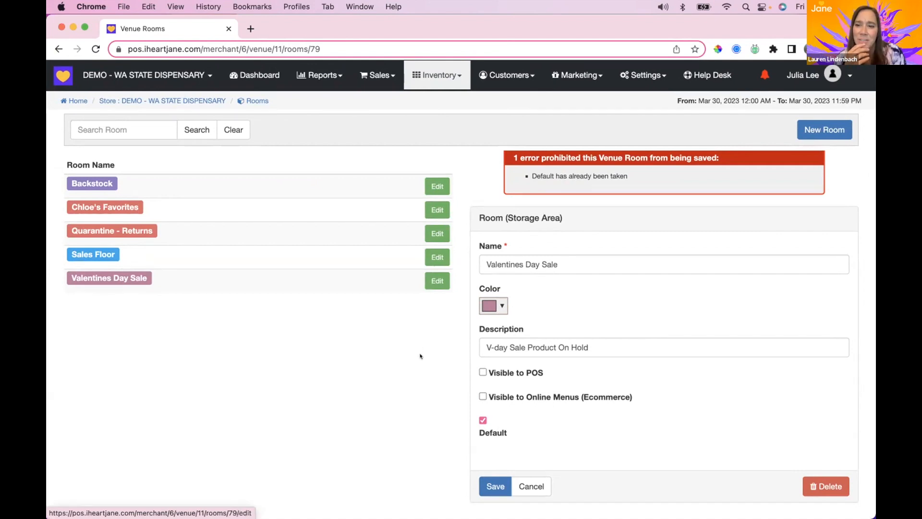
click(537, 490)
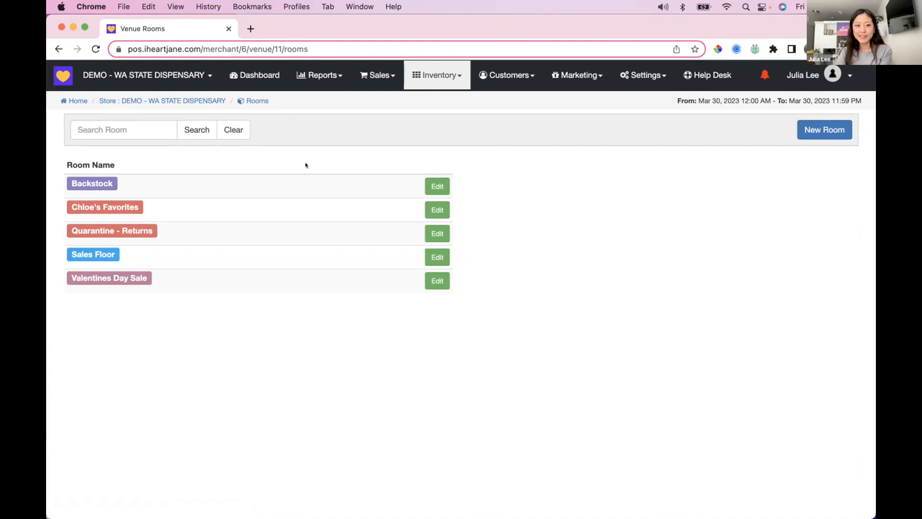
Step: Review the visibility and default settings of the existing rooms, from Sales Floor up to Backstock, plus Valentines Day Sale
click(429, 256)
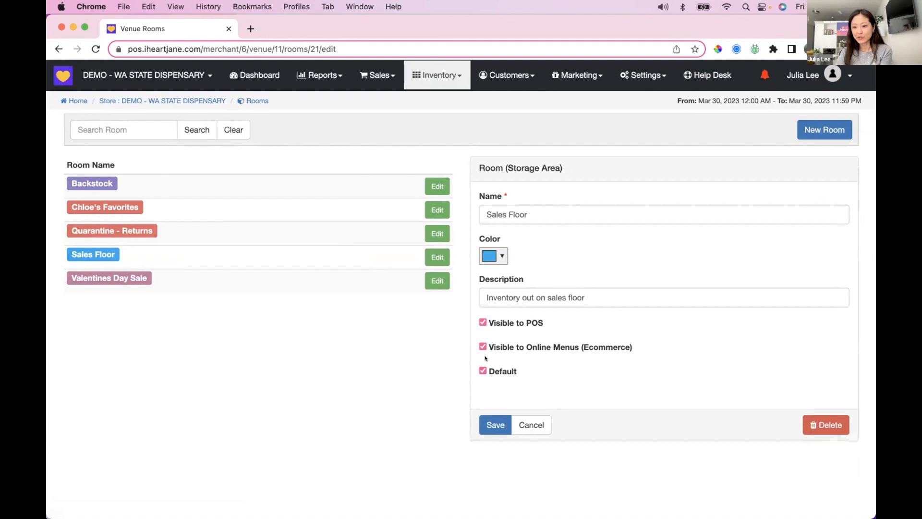
click(434, 231)
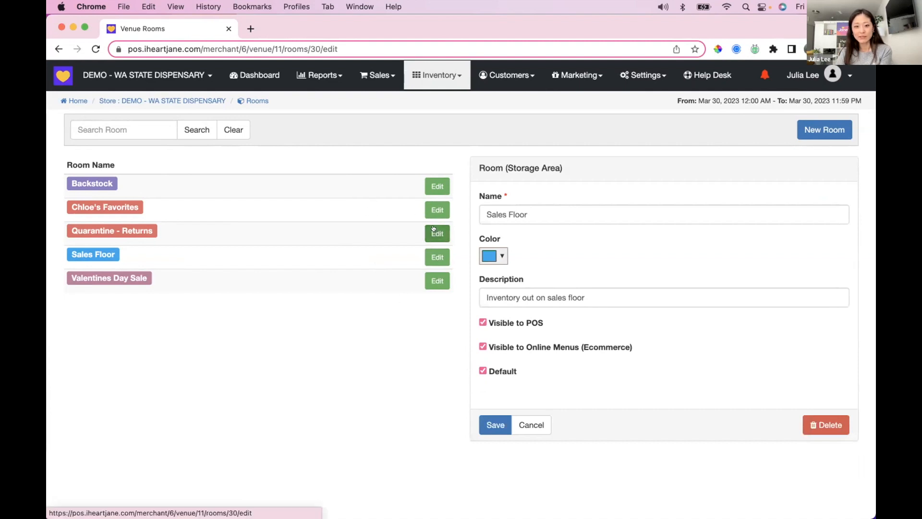
click(435, 209)
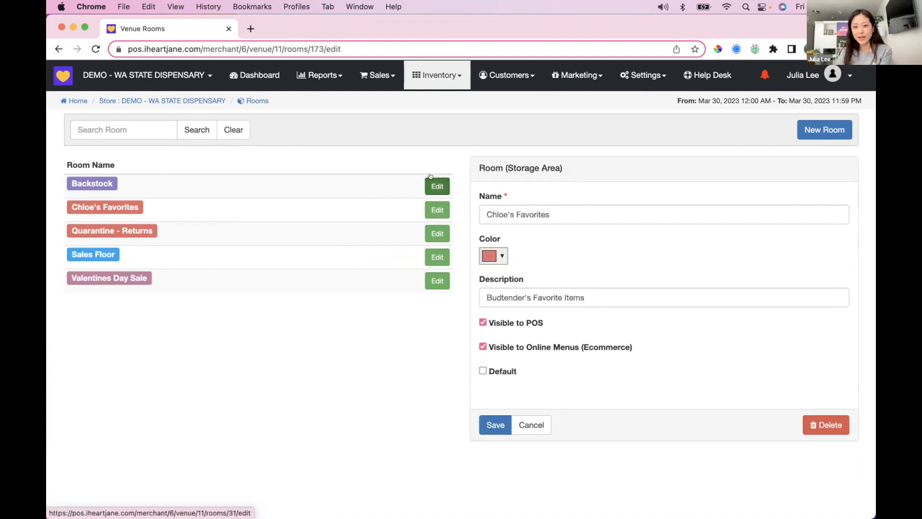
click(430, 180)
click(437, 282)
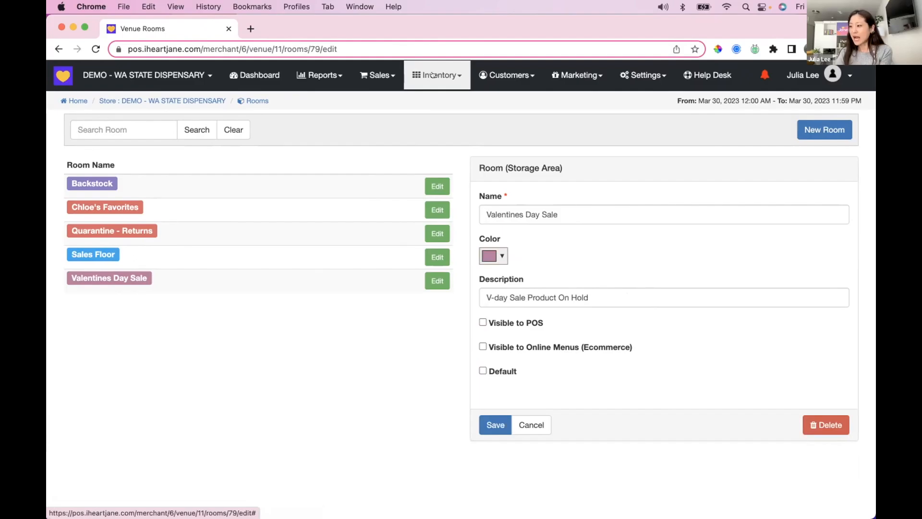
Step: Start a new product in the inventory's Product Details and look over its form fields and tags
click(432, 75)
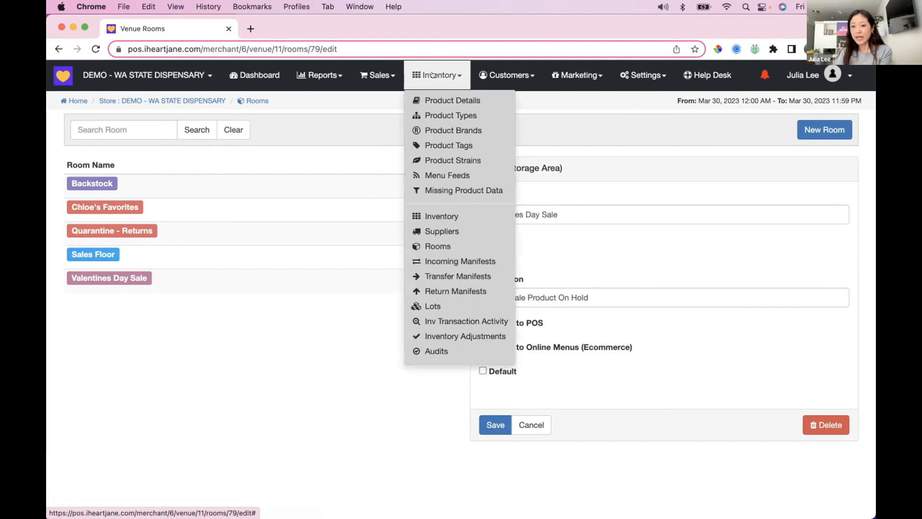
click(443, 100)
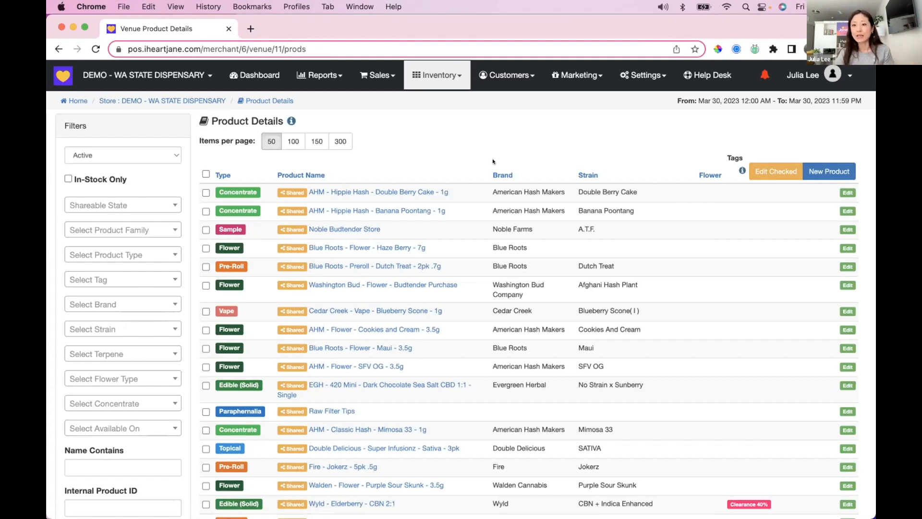
click(811, 171)
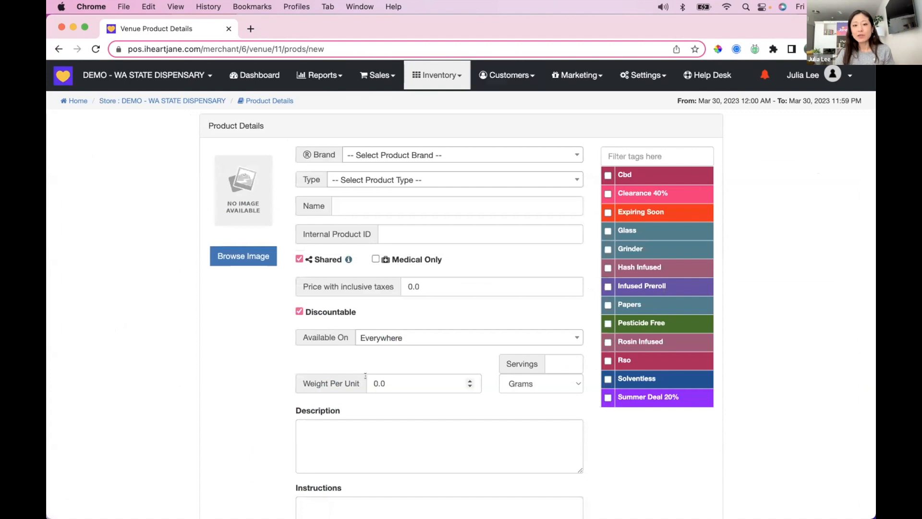
scroll(655, 265, down, 2)
scroll(655, 264, down, 2)
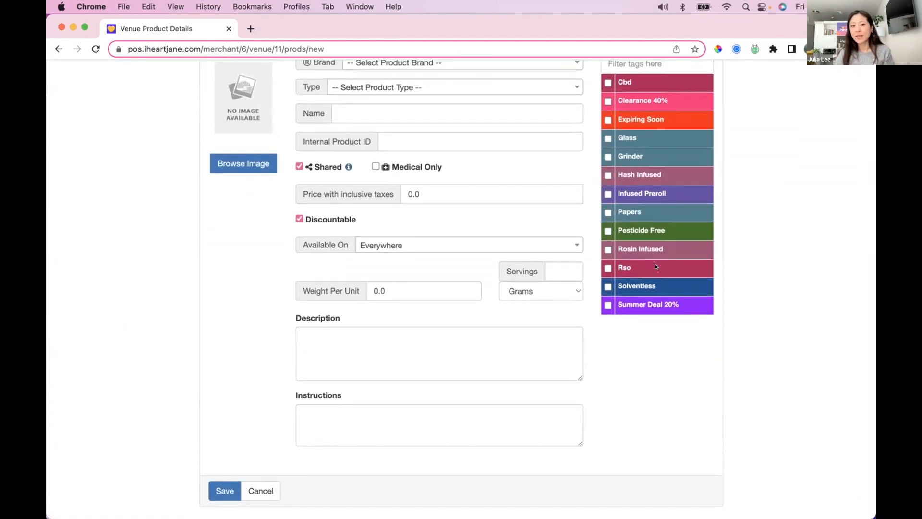
scroll(655, 264, up, 4)
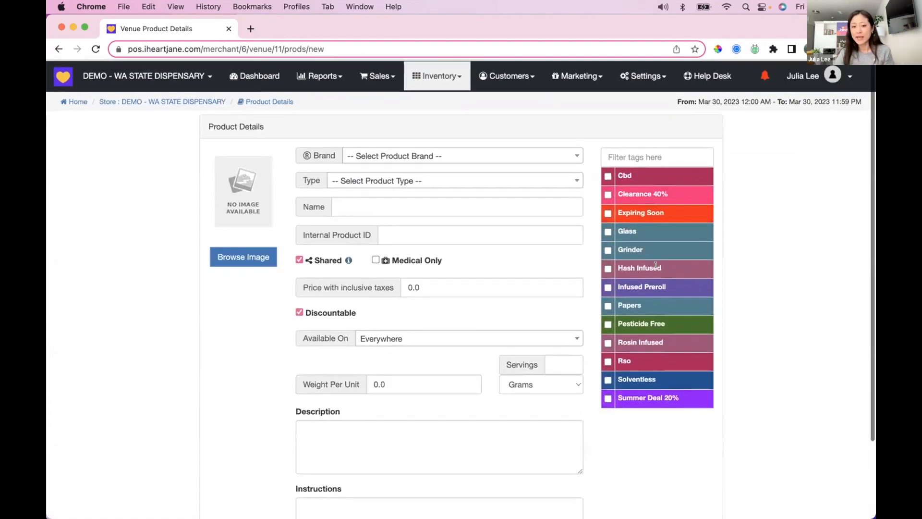
Step: Set the new product's brand to 2727 and its type to Pre-Roll
click(385, 153)
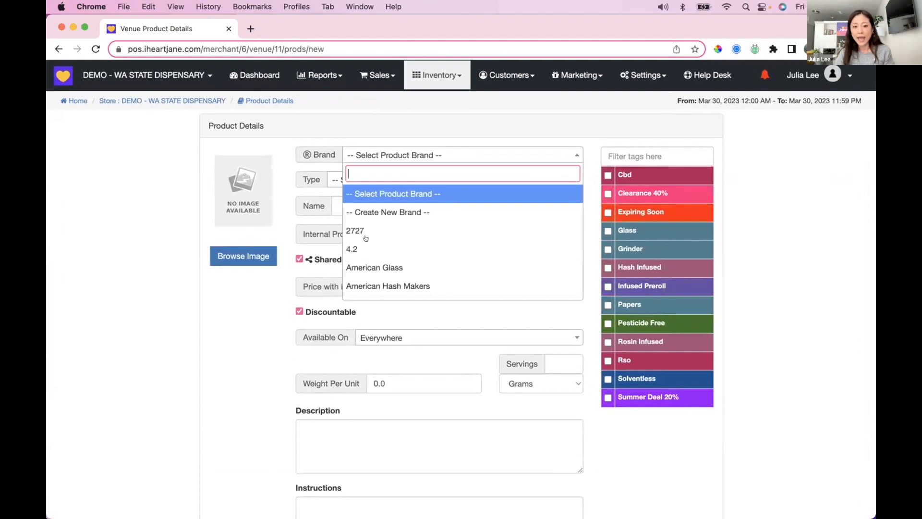
click(358, 231)
click(357, 174)
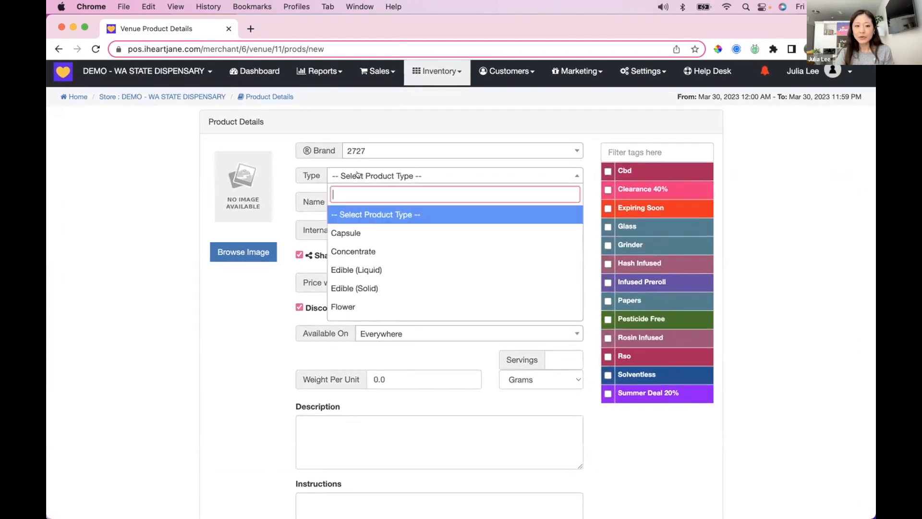
scroll(384, 232, down, 2)
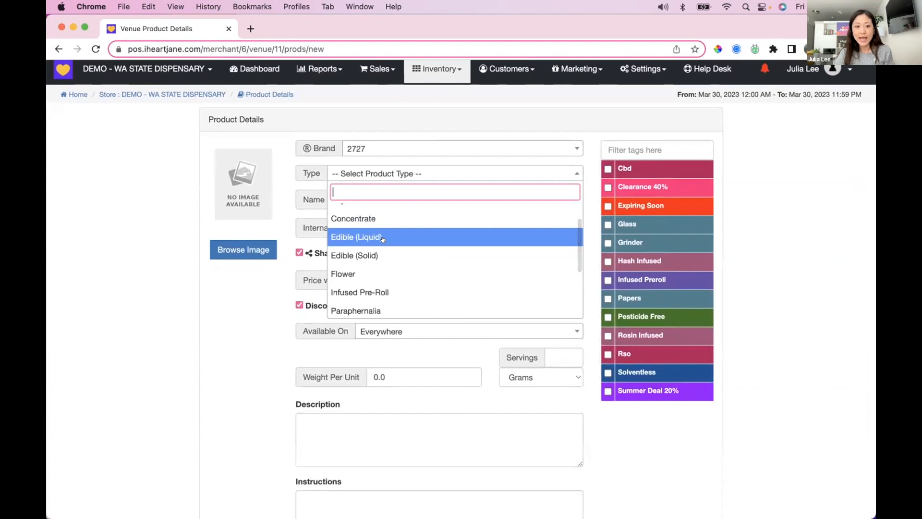
scroll(384, 232, down, 3)
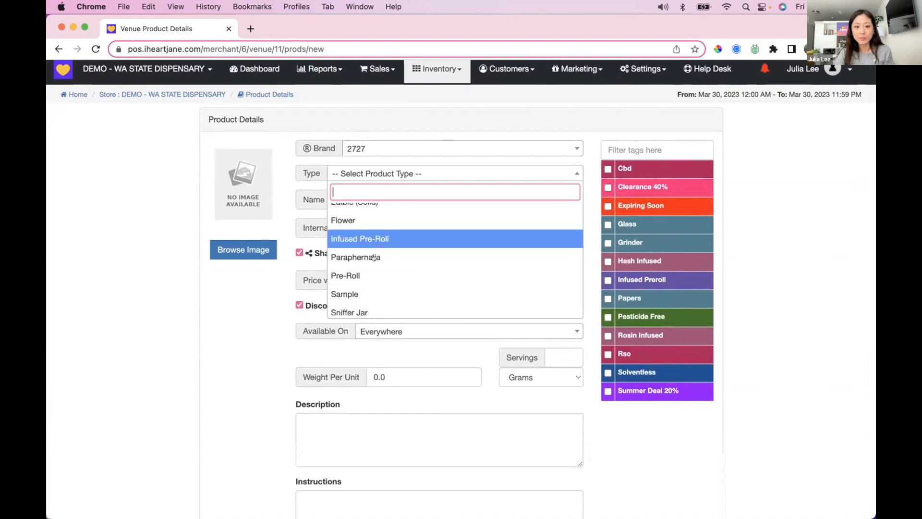
click(364, 274)
click(339, 194)
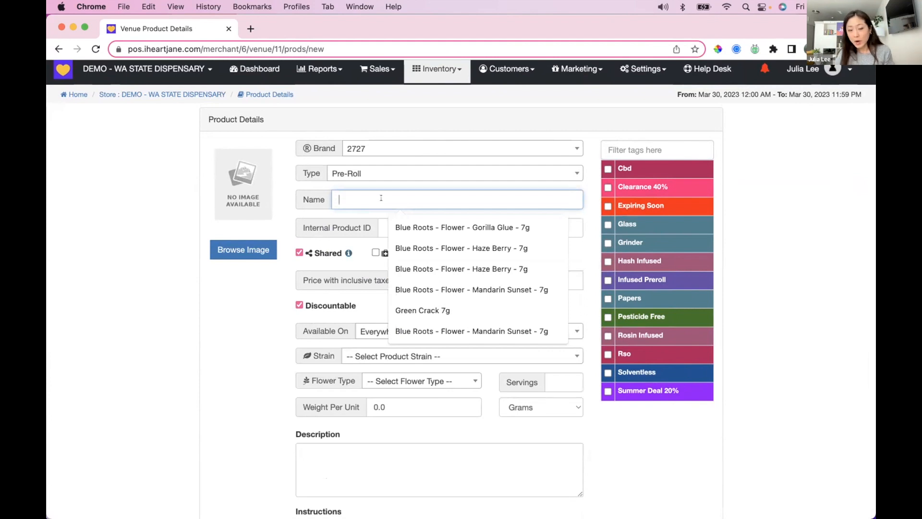
click(419, 225)
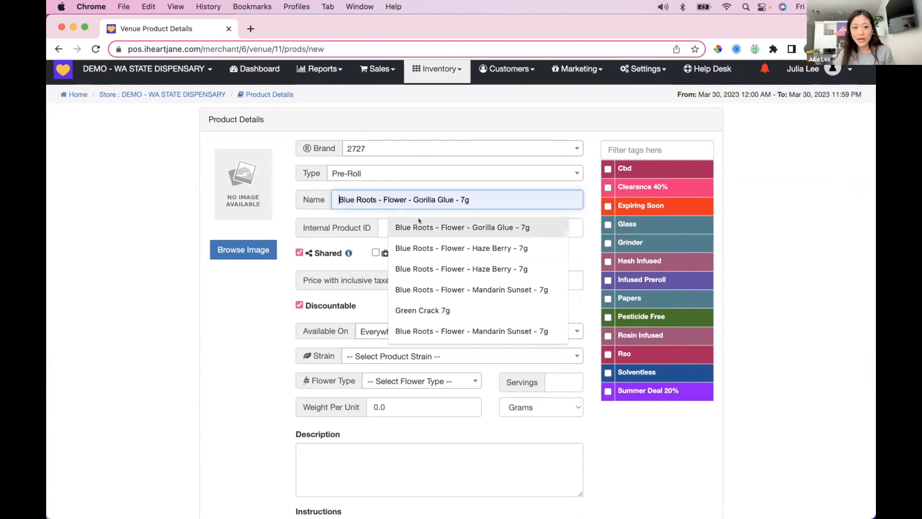
key(super+a)
key(BackSpace)
Step: Fill the product name from the suggested "Blue Roots - Flower - Gorilla Glue - 7g" and replace its brand part with 2727
click(456, 199)
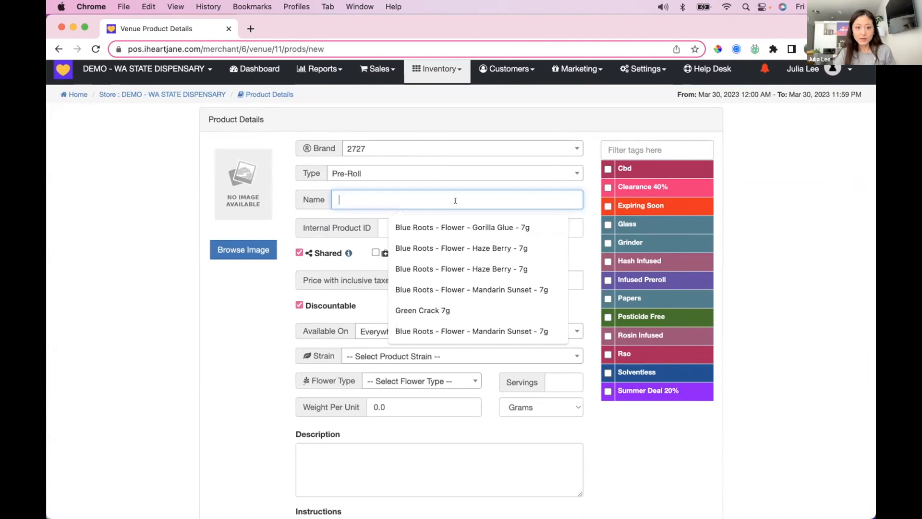
click(419, 226)
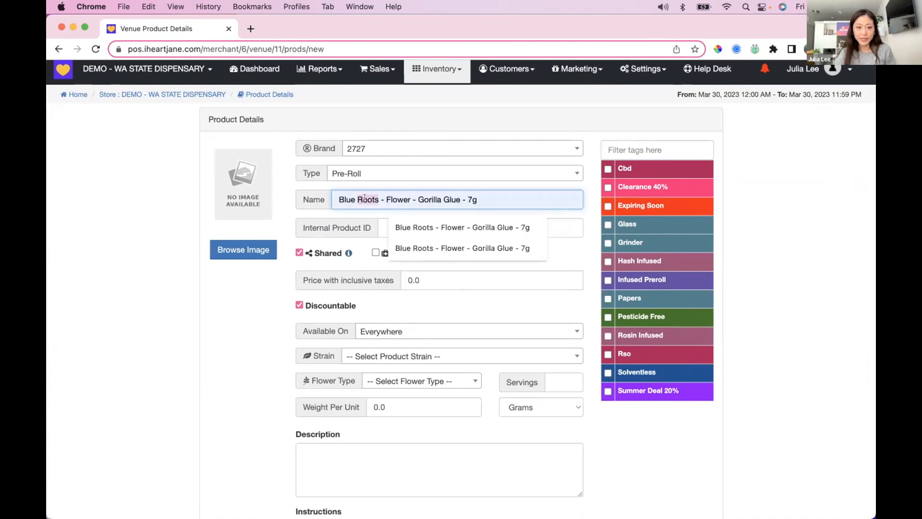
key(BackSpace)
key(BackSpace)
key(BackSpace)
key(BackSpace)
key(BackSpace)
key(BackSpace)
text(2727)
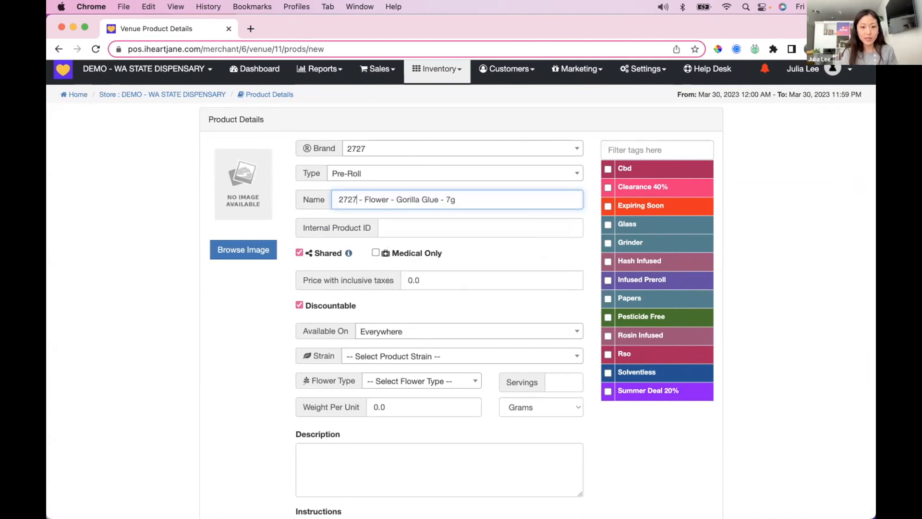
Step: Replace the word Flower in the product name with Preroll
double_click(363, 198)
text(PReroll)
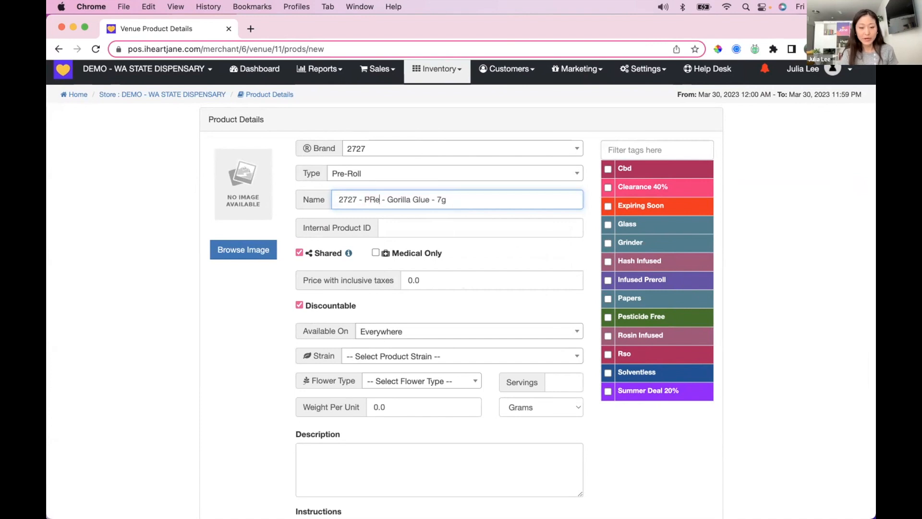
key(BackSpace)
key(BackSpace)
key(BackSpace)
key(BackSpace)
key(BackSpace)
key(BackSpace)
text(reroll)
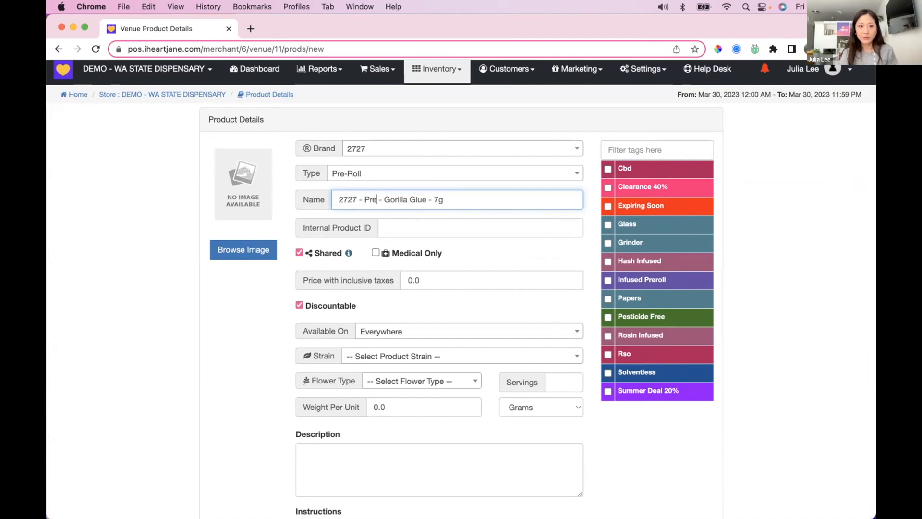
Step: Change the weight at the end of the product name to 1g
scroll(438, 199, down, 1)
click(447, 200)
key(BackSpace)
text(1)
click(425, 226)
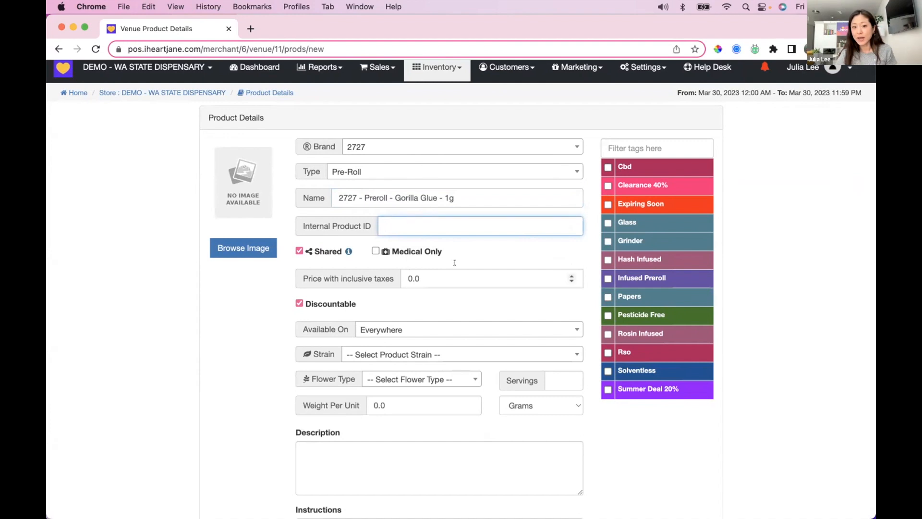
Step: Add #4 after Gorilla Glue in the product name, so it reads "2727 - Preroll - Gorilla Glue #4 - 1g"
scroll(379, 214, down, 3)
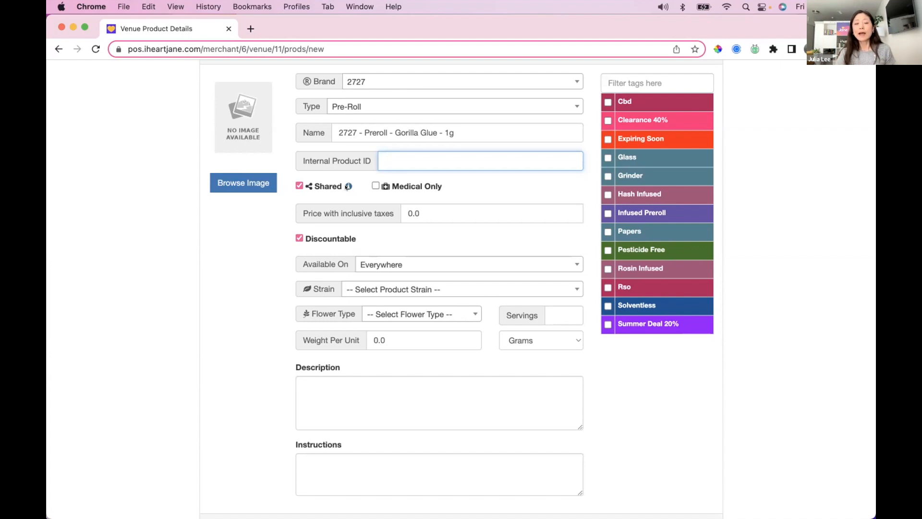
scroll(346, 187, up, 3)
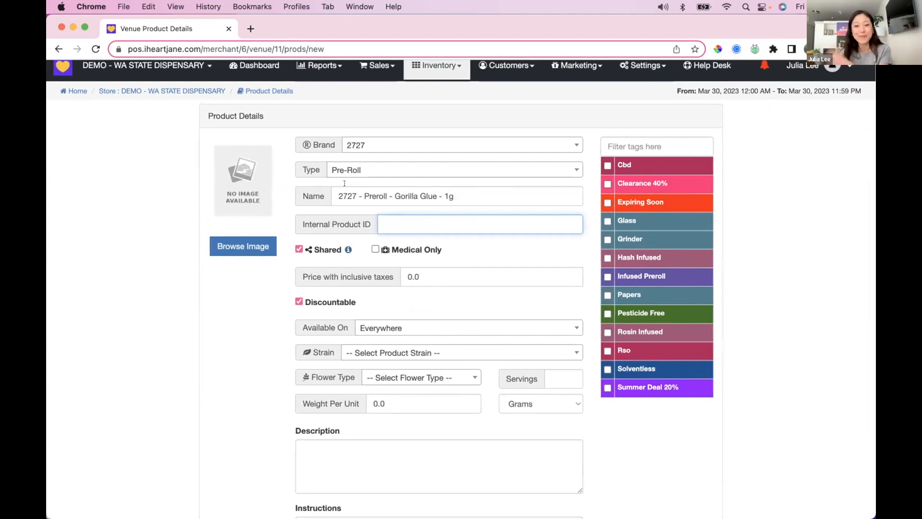
scroll(344, 188, down, 1)
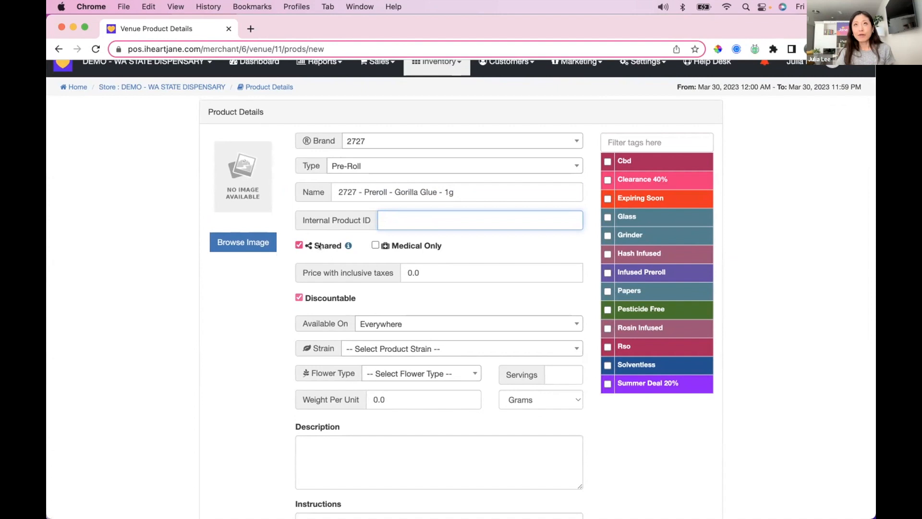
double_click(369, 192)
click(429, 191)
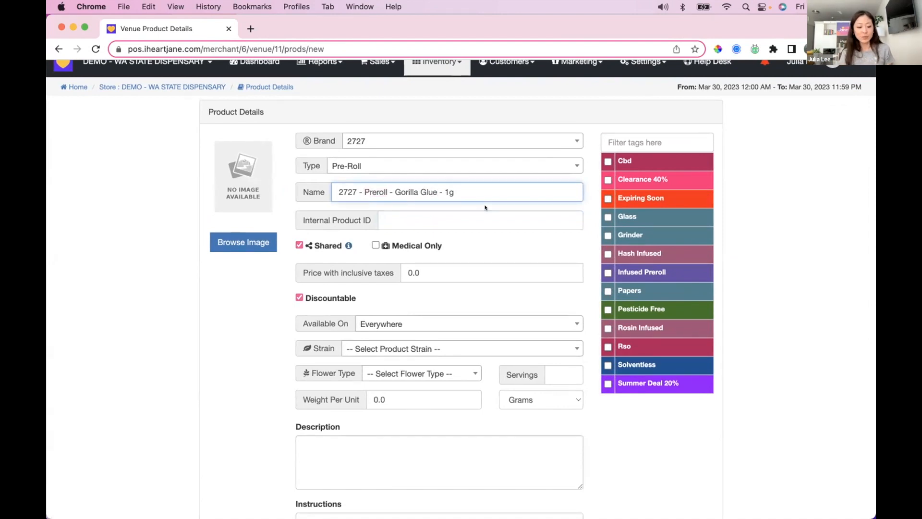
text(#4)
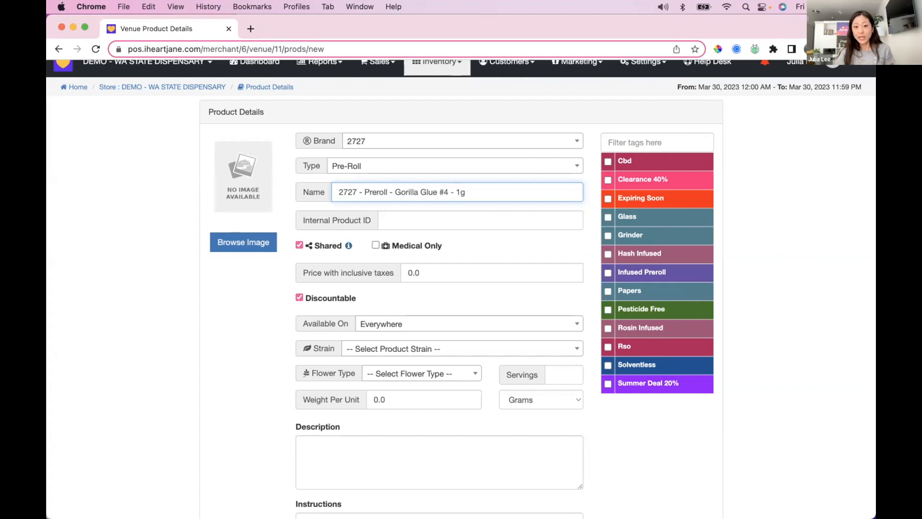
scroll(444, 192, up, 1)
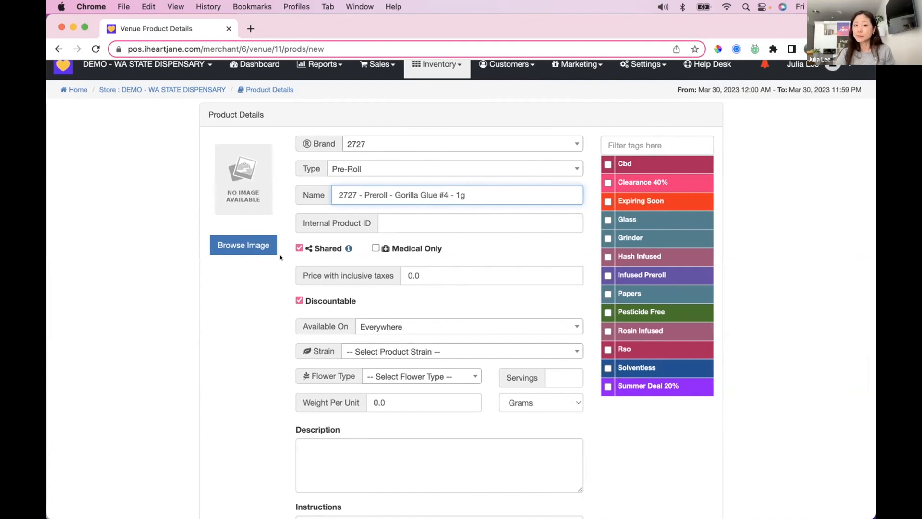
click(281, 271)
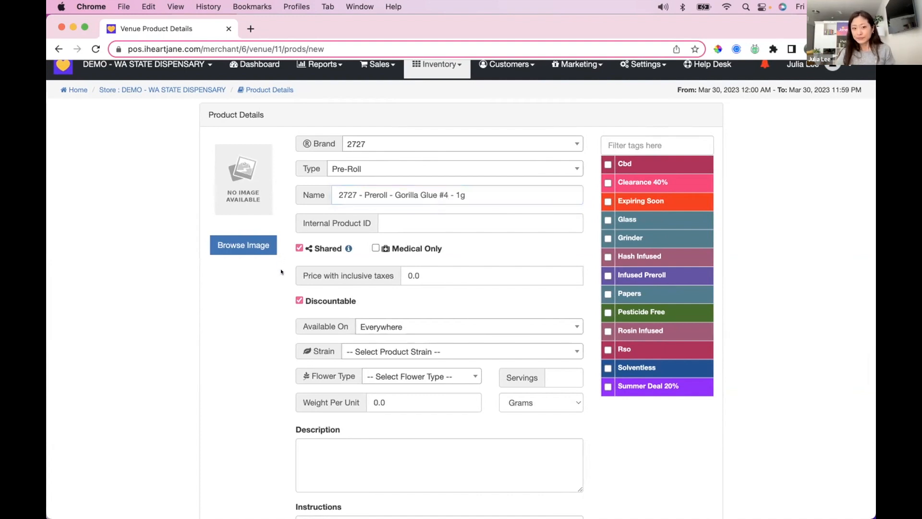
Step: Set the product's price with inclusive taxes to 10
double_click(425, 272)
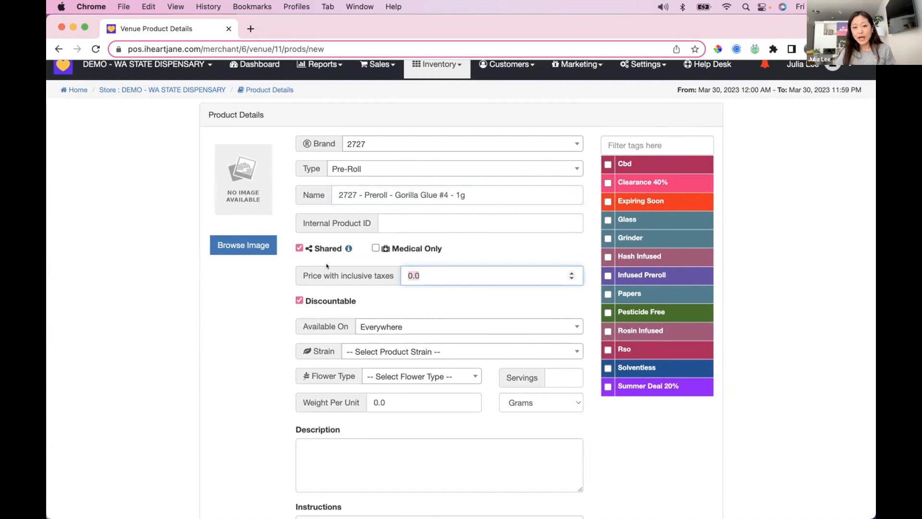
text(10)
click(272, 272)
Step: Make the product non-discountable, and restore its Discountable setting
scroll(284, 273, down, 3)
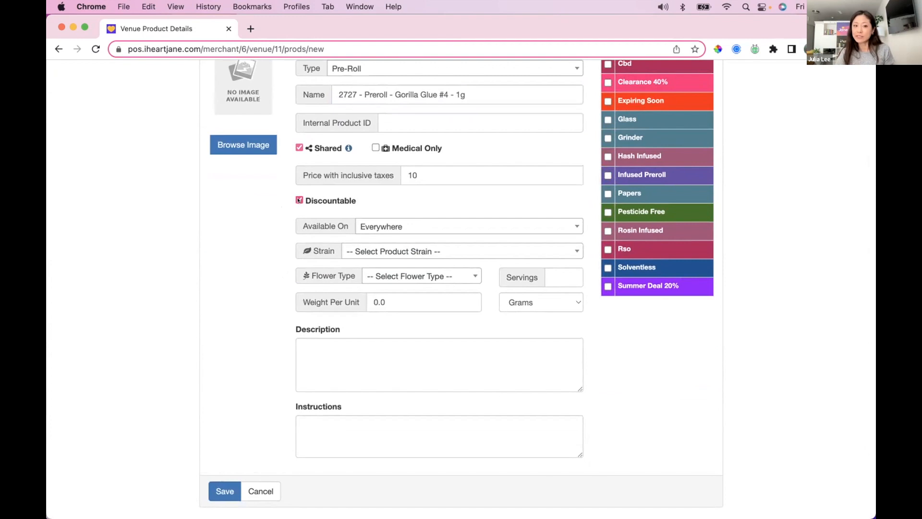
click(298, 198)
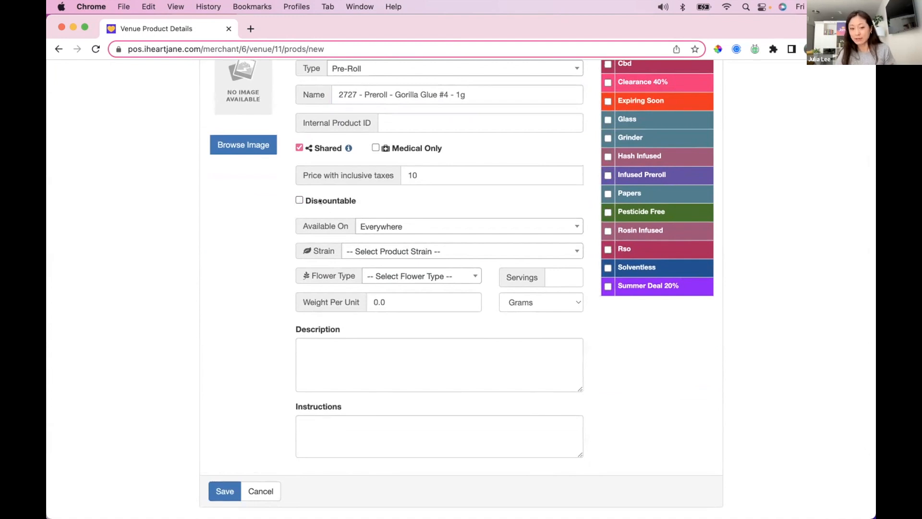
scroll(355, 199, up, 3)
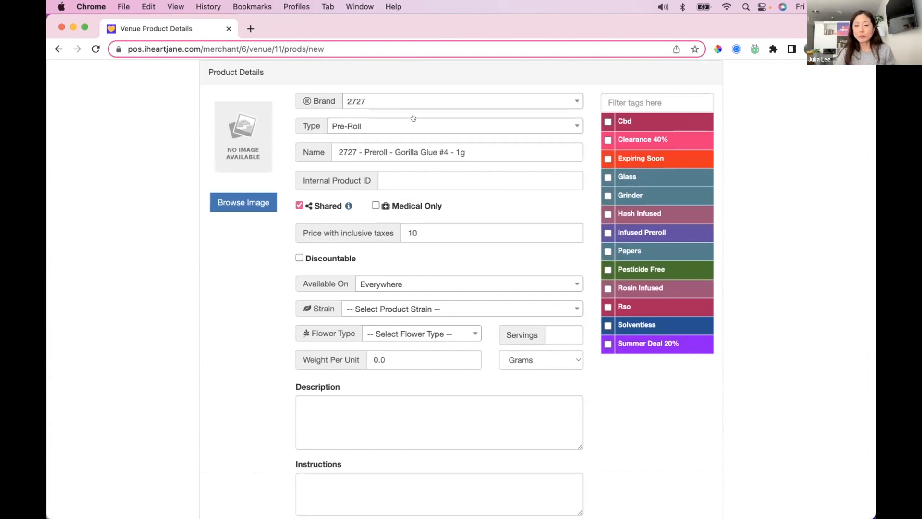
click(299, 259)
click(299, 258)
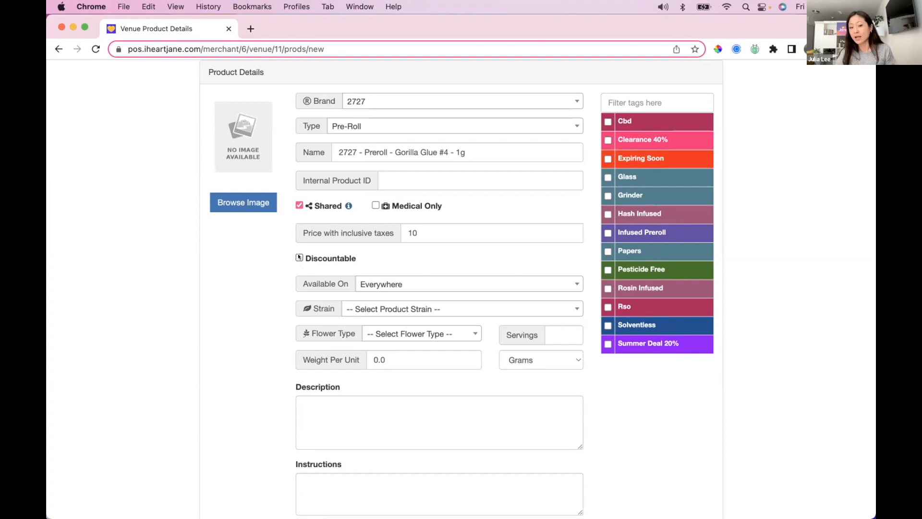
click(299, 257)
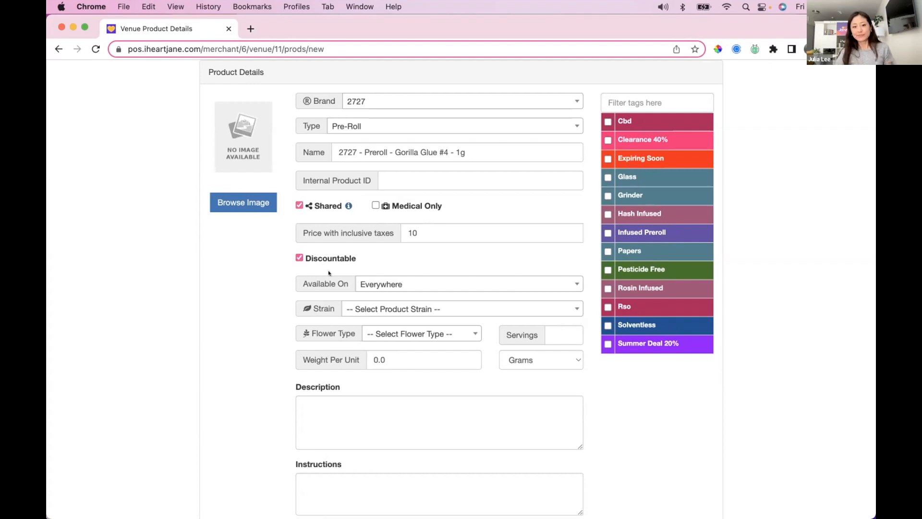
Step: Limit the product's availability to Pos only, and set it back to Everywhere
click(386, 284)
scroll(387, 284, down, 1)
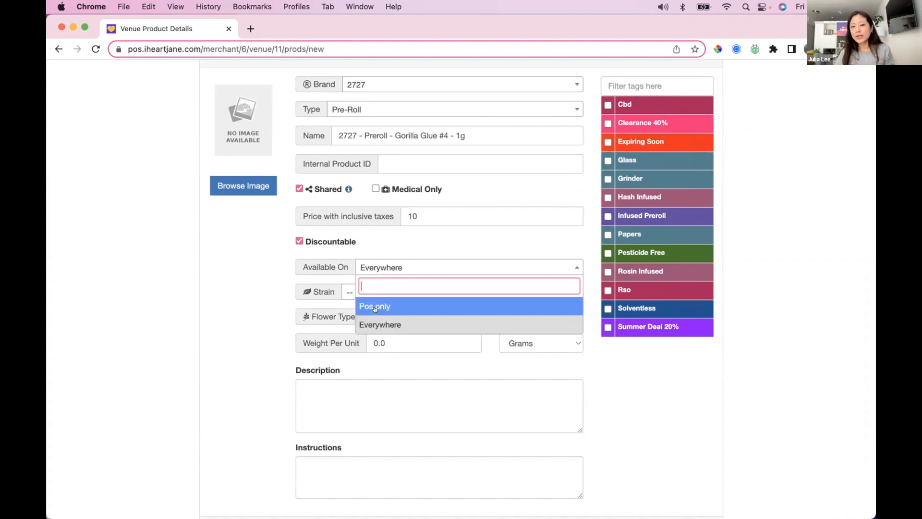
click(375, 307)
click(375, 267)
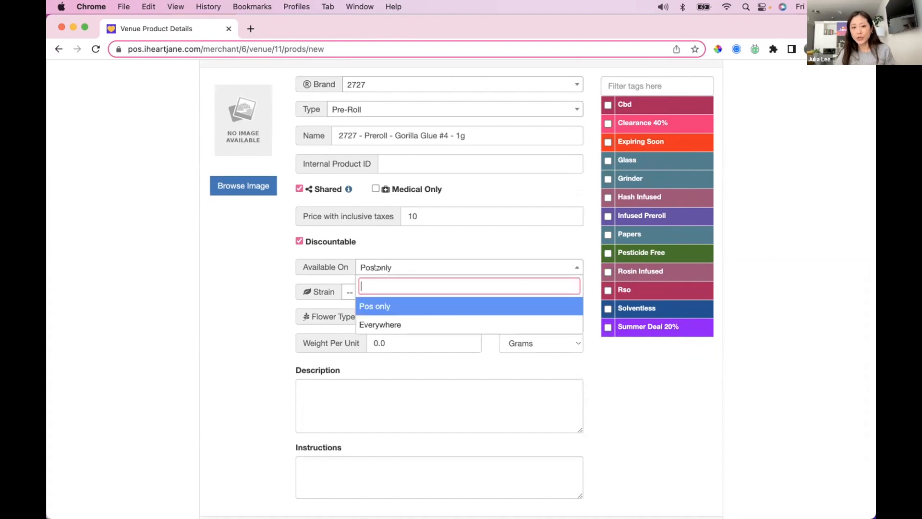
click(377, 323)
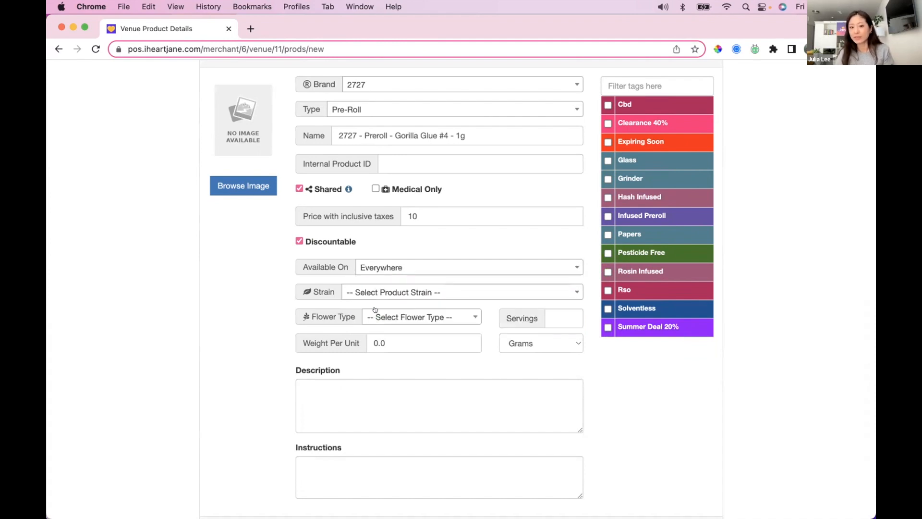
Step: Set the product's strain to Gorilla Glue and its flower type to Hybrid
click(359, 287)
text(gor)
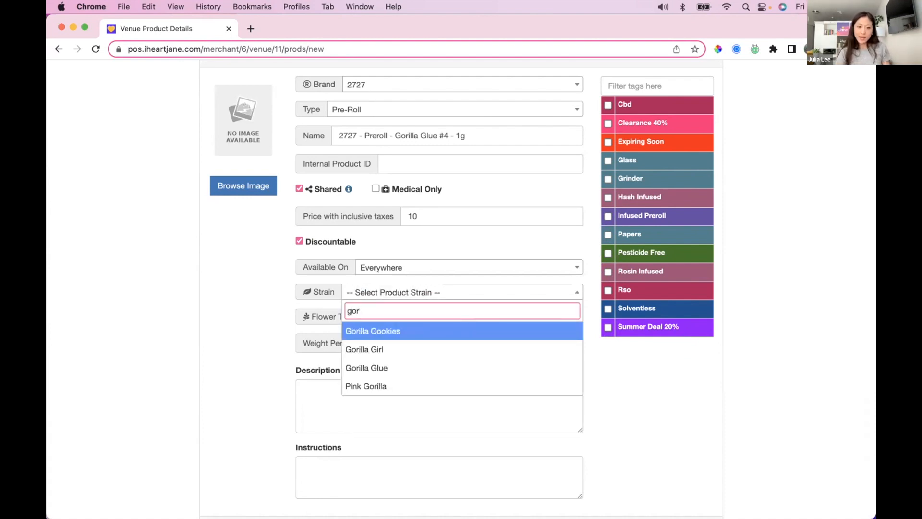
click(384, 368)
scroll(389, 336, down, 1)
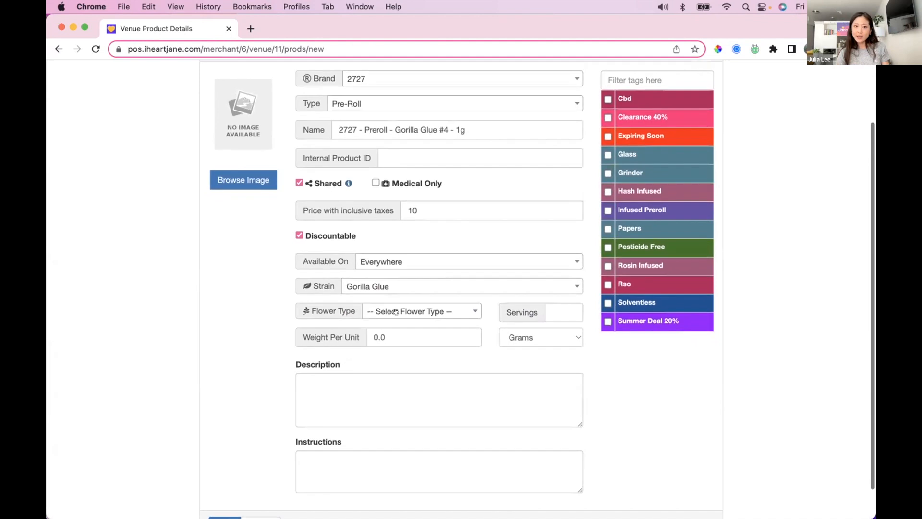
click(394, 307)
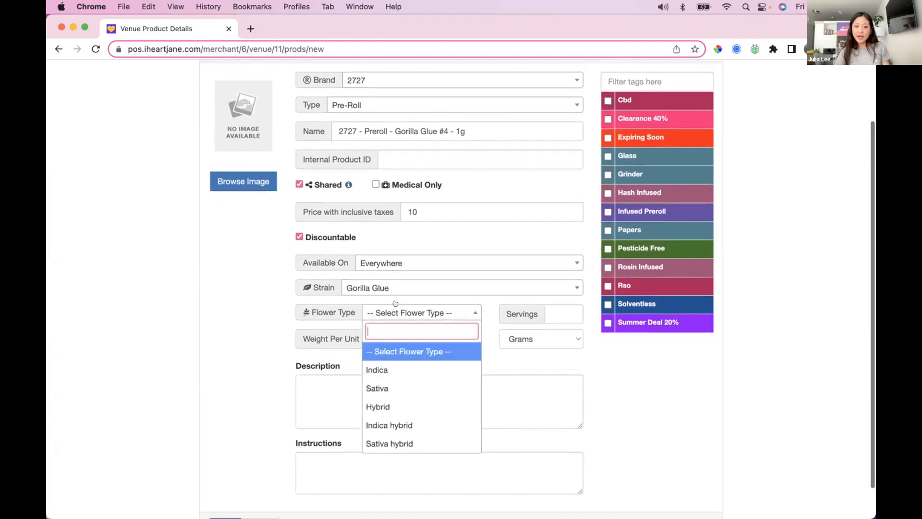
click(384, 406)
Step: Set the product's weight per unit to 1
drag(390, 337, 329, 330)
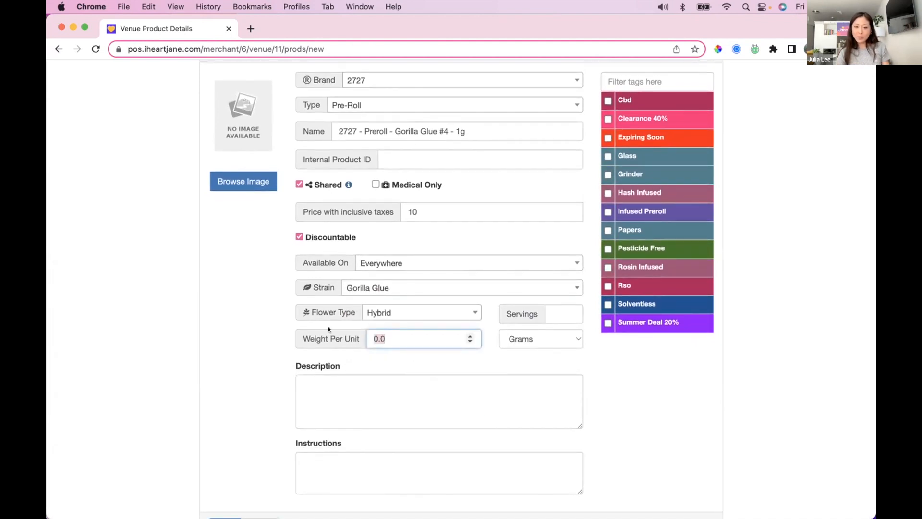
text(1)
click(269, 320)
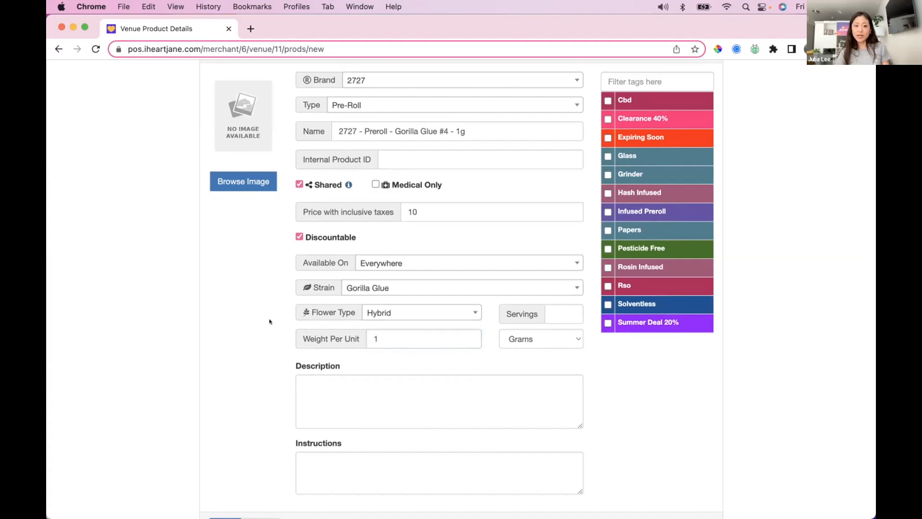
click(327, 389)
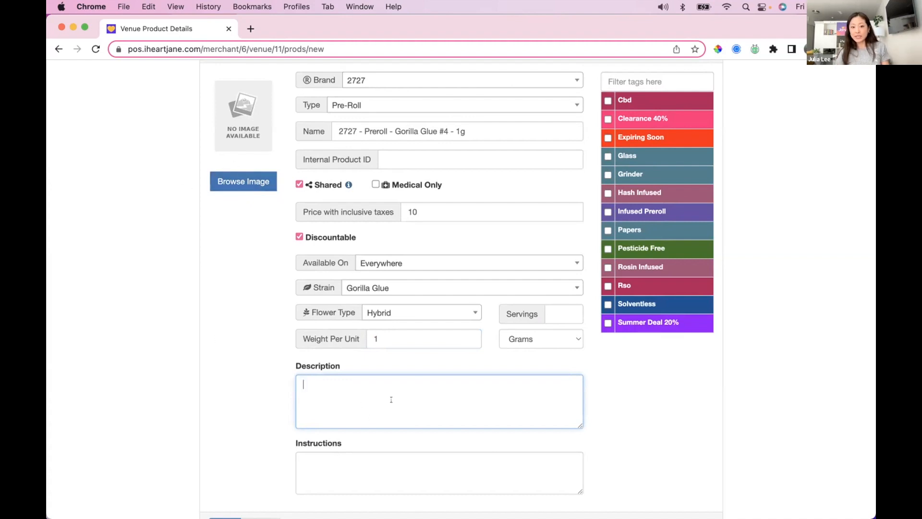
Step: Change the product's flower type to Indica hybrid
click(385, 309)
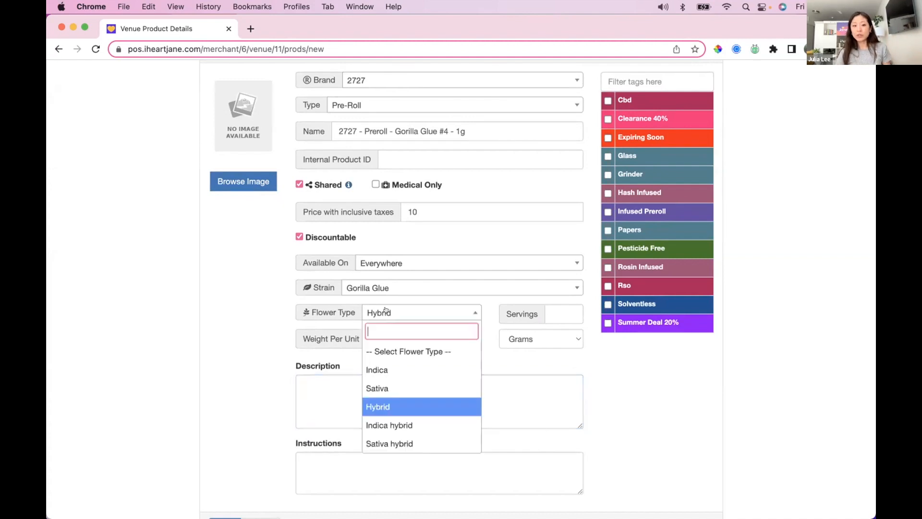
click(387, 424)
scroll(381, 327, up, 1)
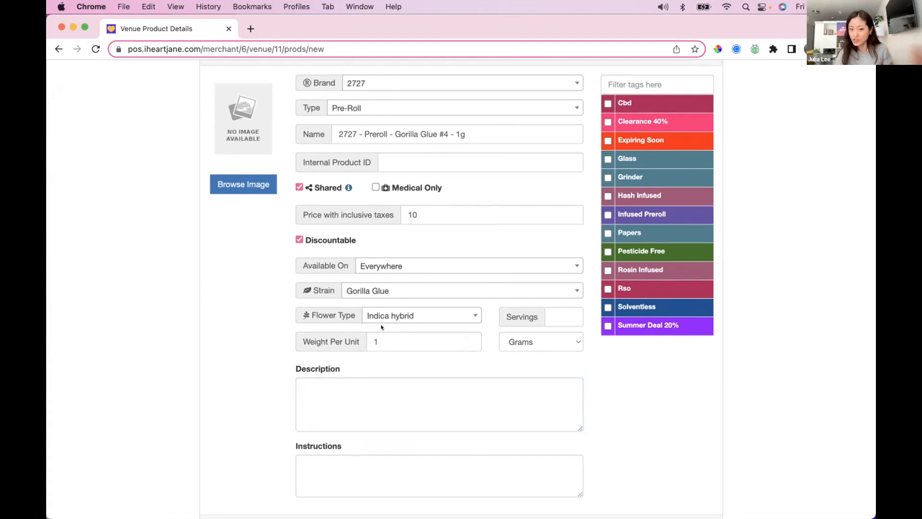
click(384, 313)
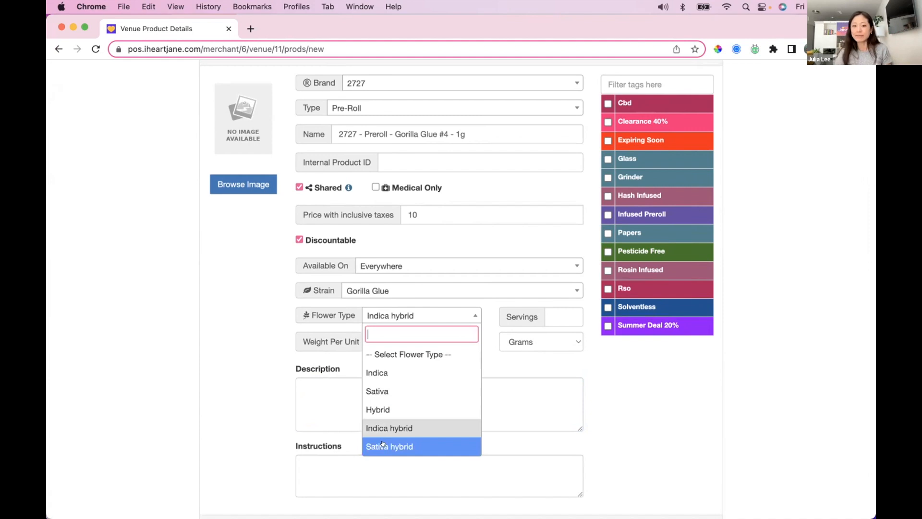
click(215, 280)
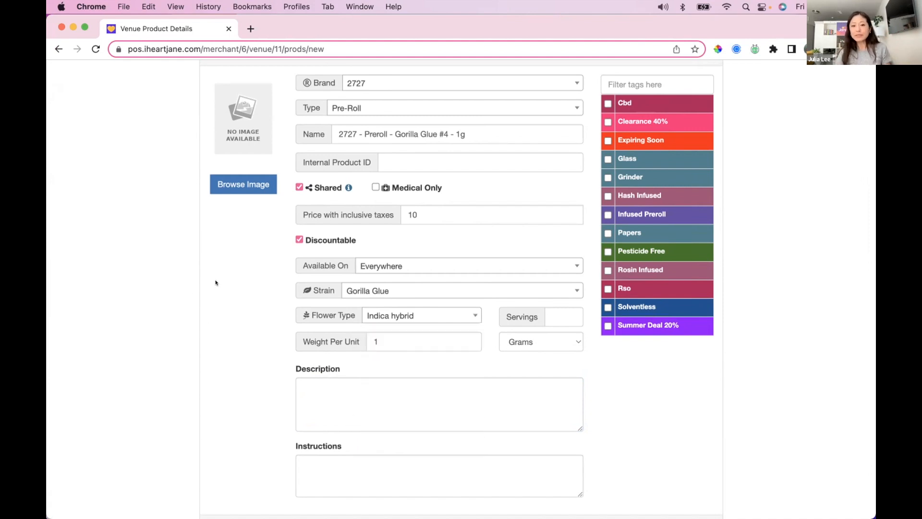
Step: Change the size in the new product's name to 3.5g
scroll(270, 231, up, 3)
scroll(270, 232, down, 5)
double_click(389, 298)
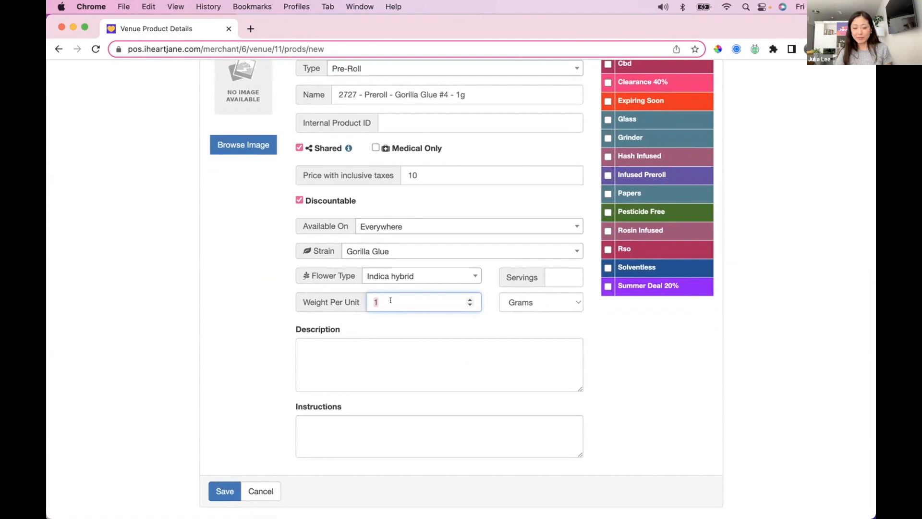
scroll(389, 301, up, 3)
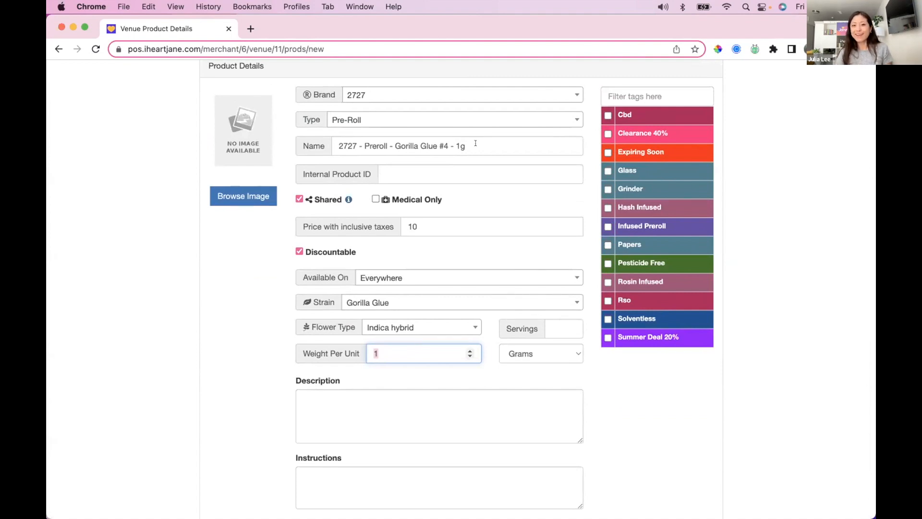
click(460, 146)
key(BackSpace)
text(3.5)
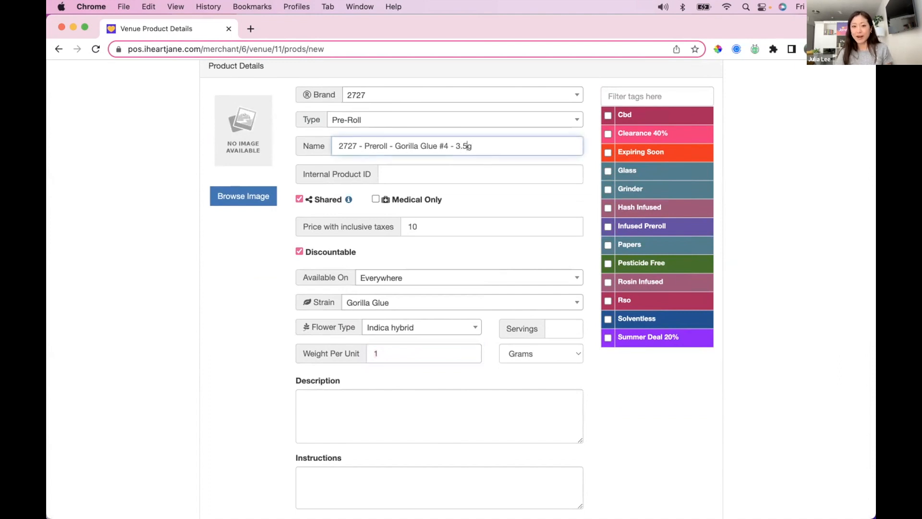
Step: Try a weight per unit of 7 for the product, and replace it with 0
click(384, 353)
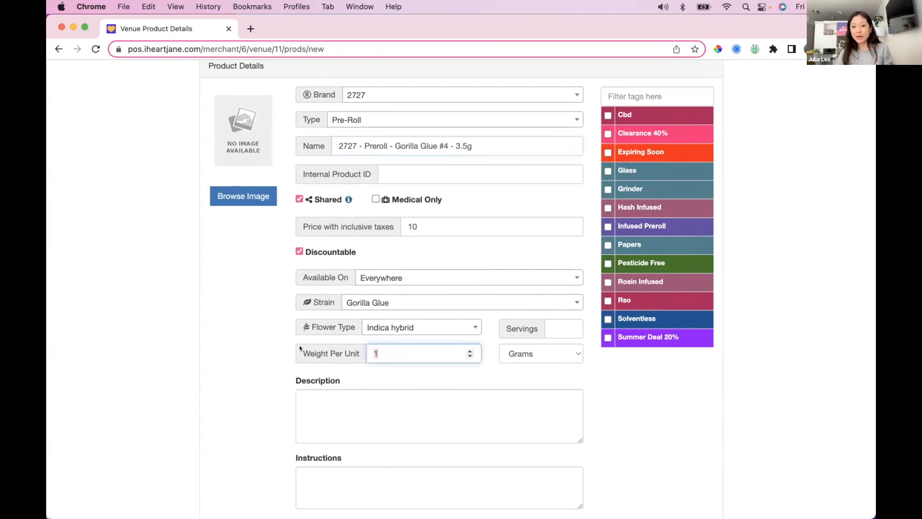
key(BackSpace)
text(7)
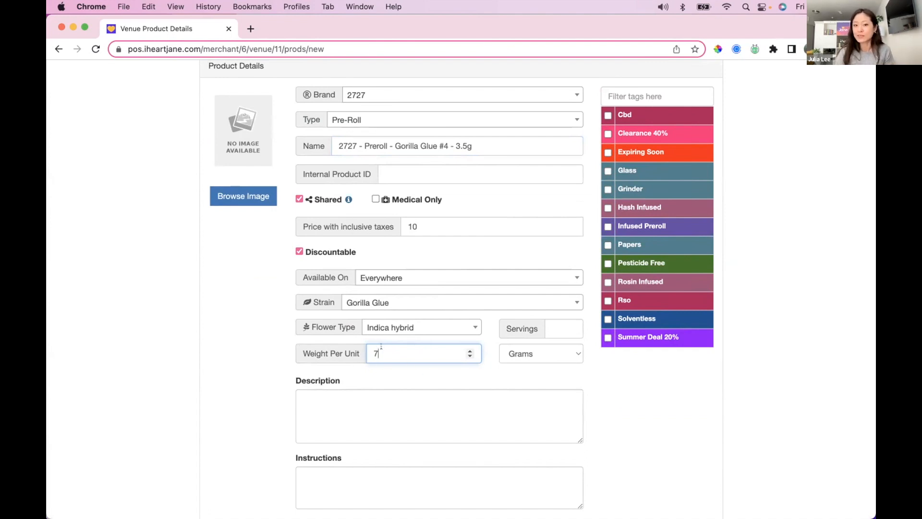
text(0)
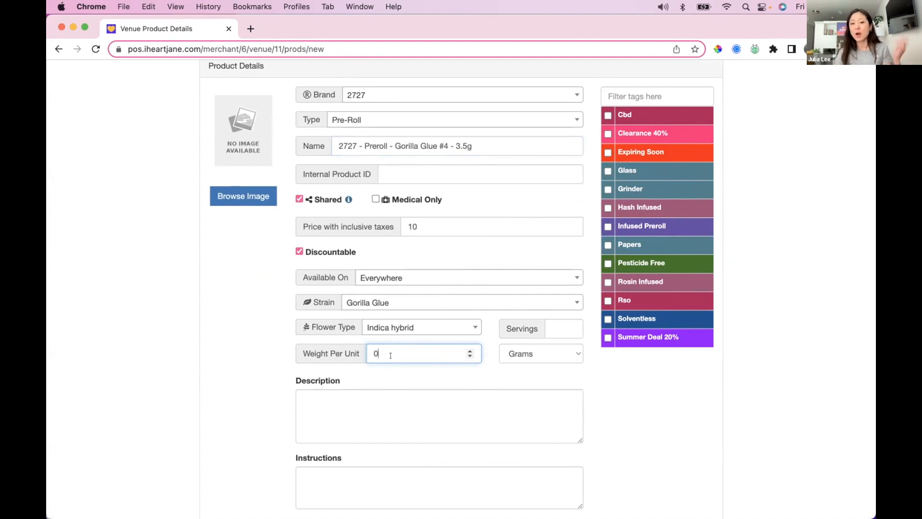
drag(380, 353, 367, 353)
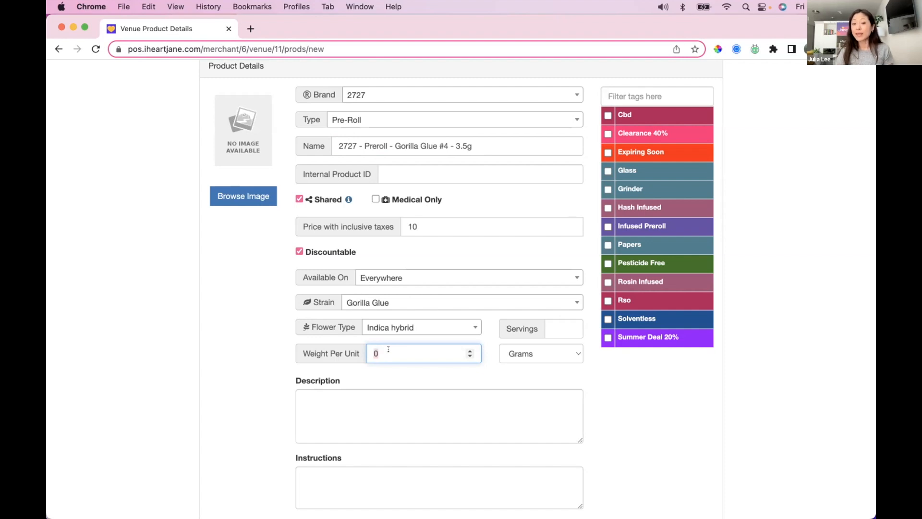
click(388, 349)
drag(388, 349, 352, 348)
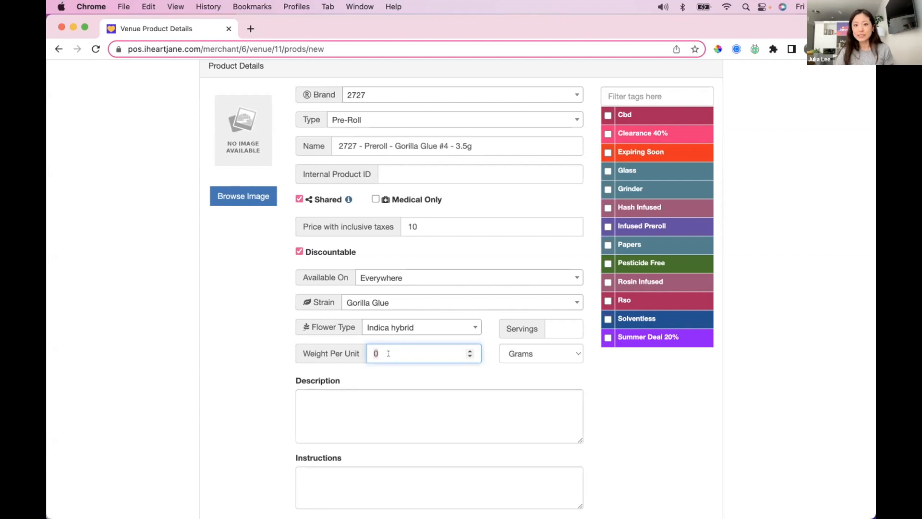
Step: Tag the new product with Summer Deal 20%
click(630, 96)
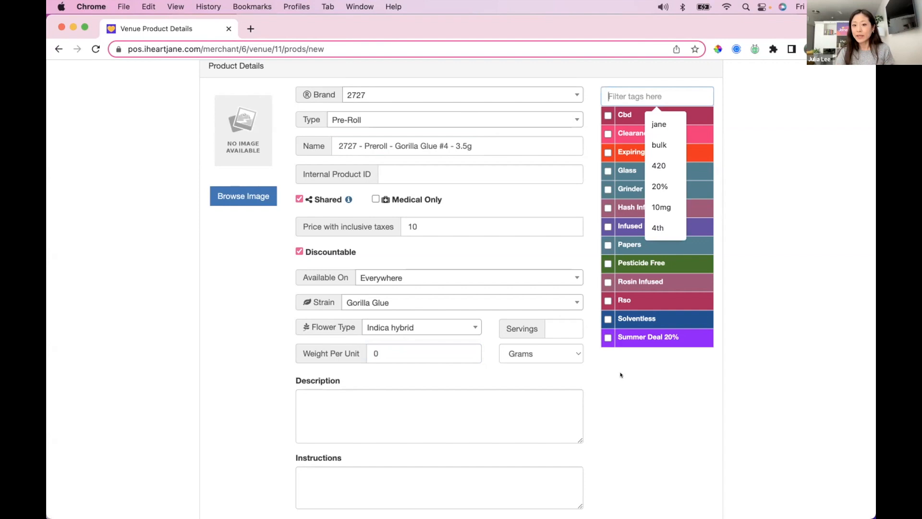
click(608, 336)
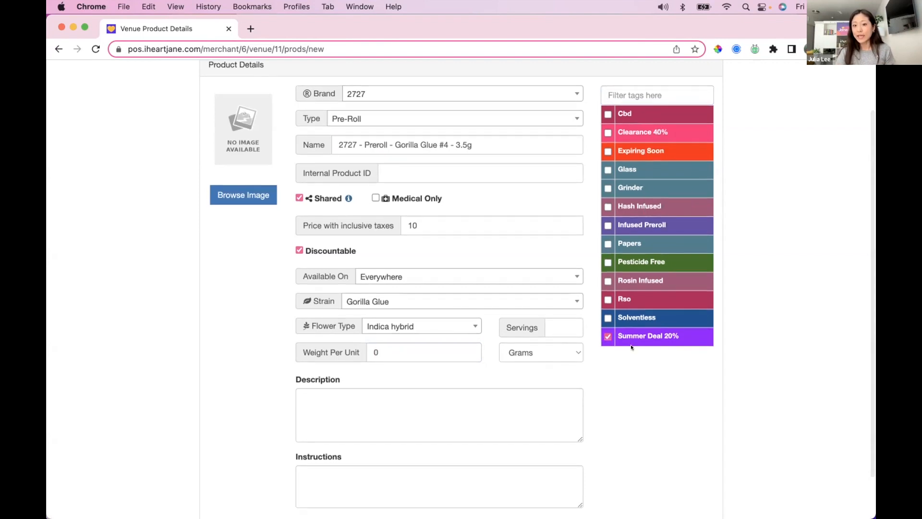
scroll(630, 345, down, 1)
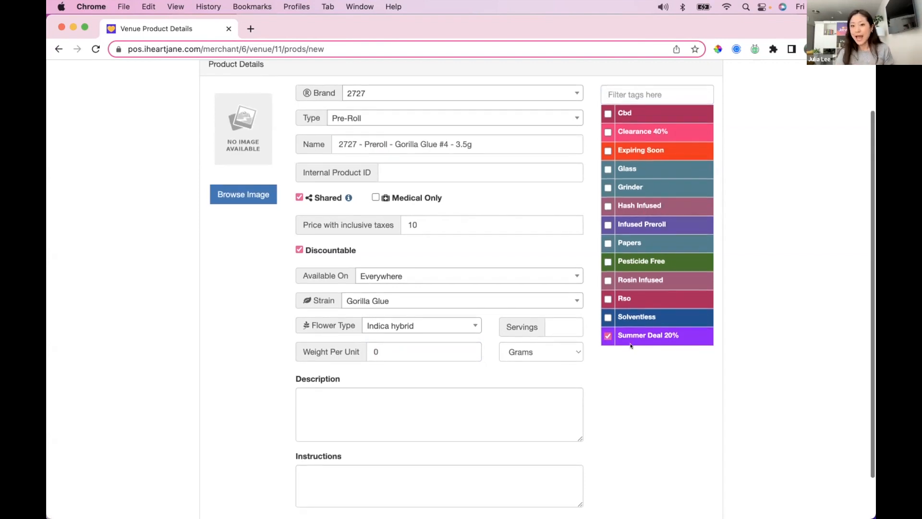
scroll(550, 253, up, 3)
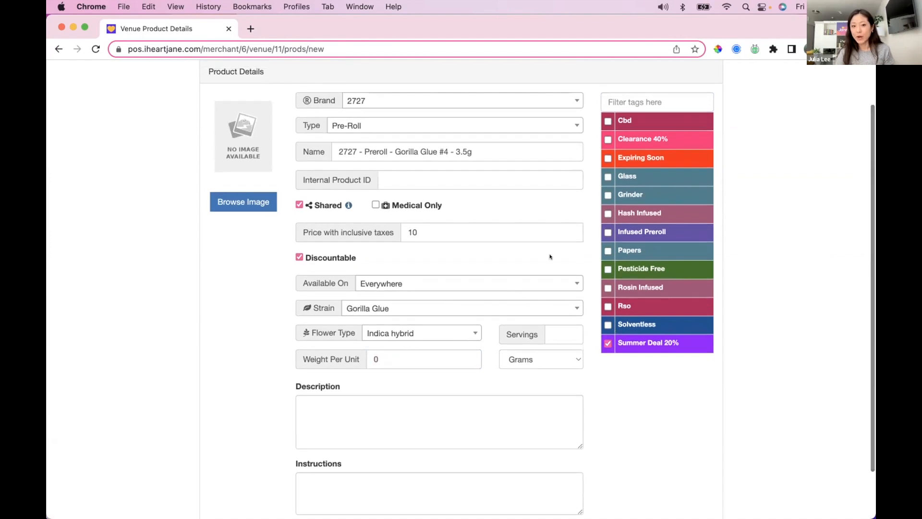
scroll(550, 254, up, 2)
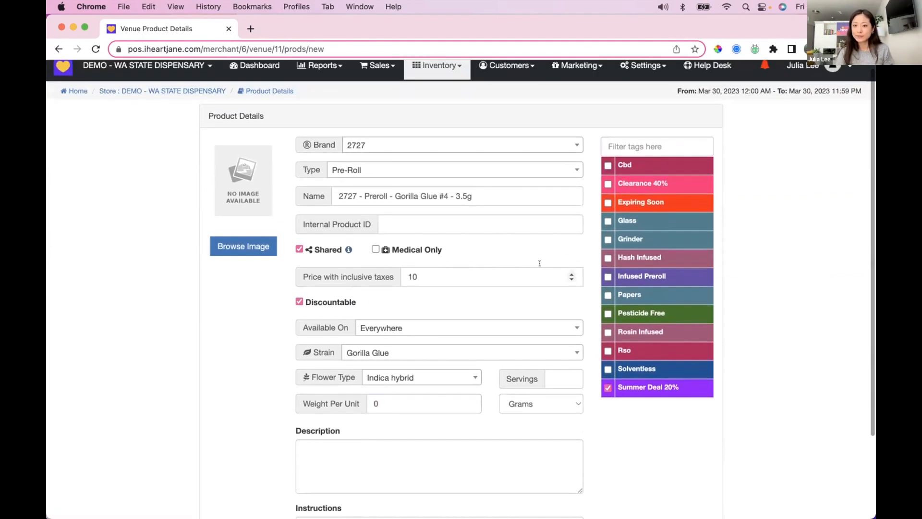
scroll(543, 262, down, 5)
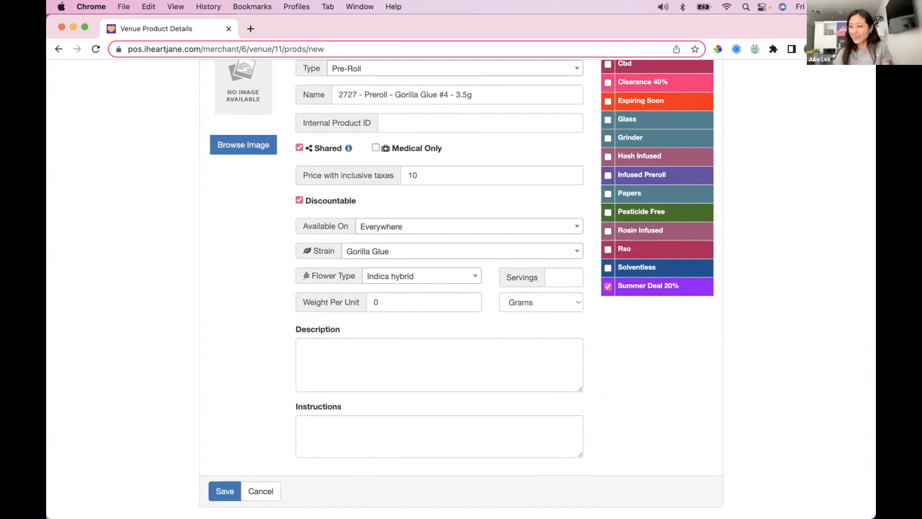
scroll(531, 117, up, 5)
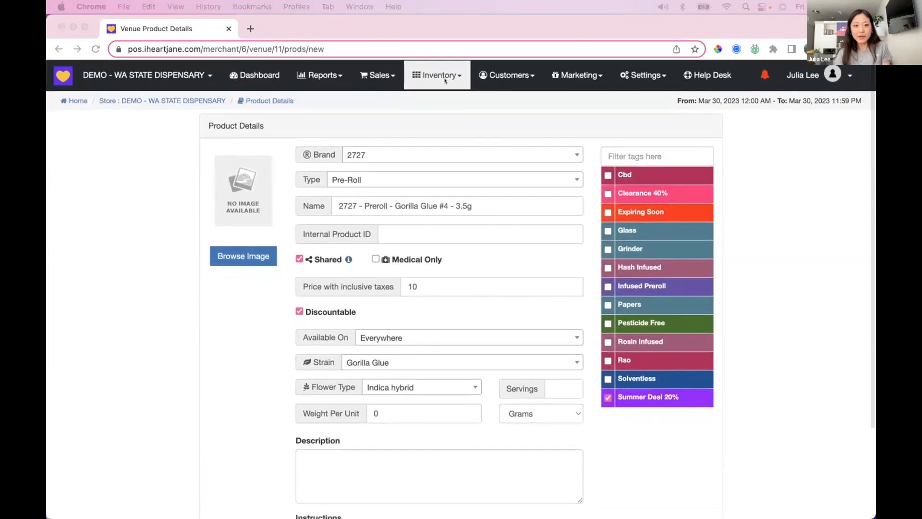
Step: Leave the new product form for the Product Details list and review the available inventory sections
click(439, 76)
click(442, 100)
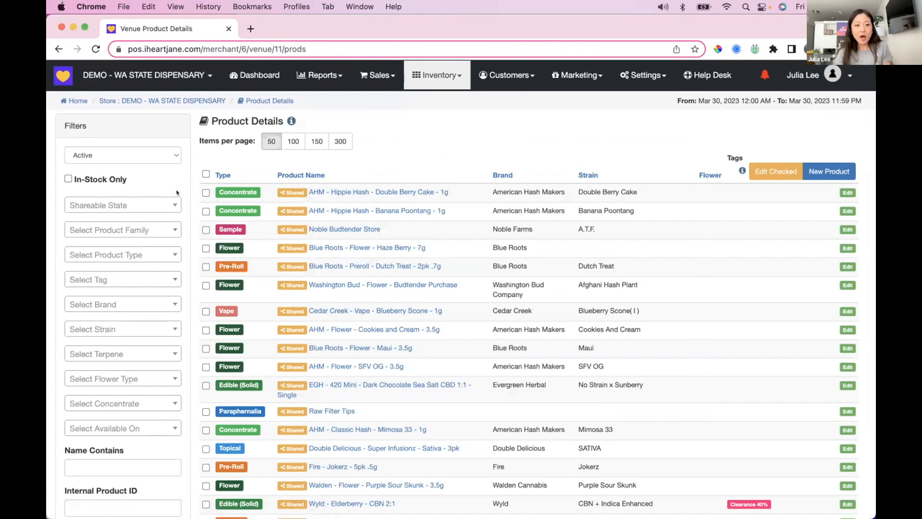
click(432, 73)
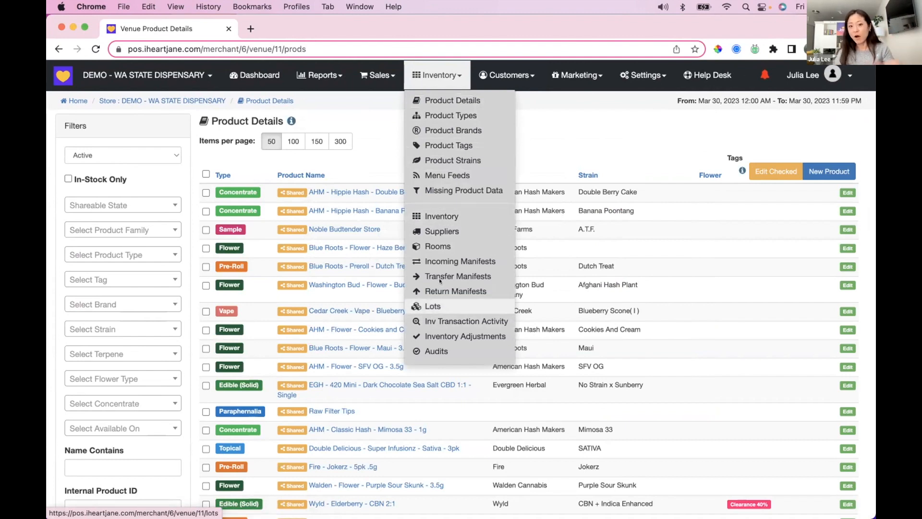
click(354, 117)
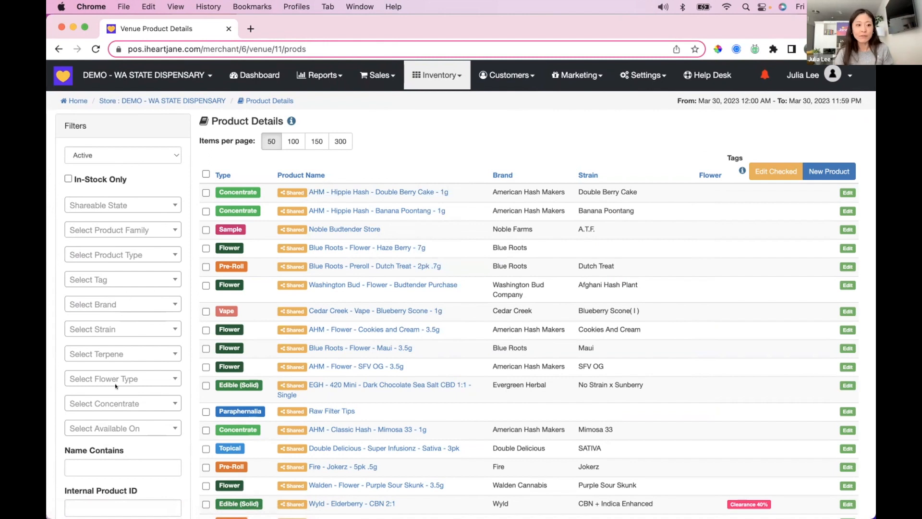
Step: Filter the product list by the Solventless tag
click(100, 276)
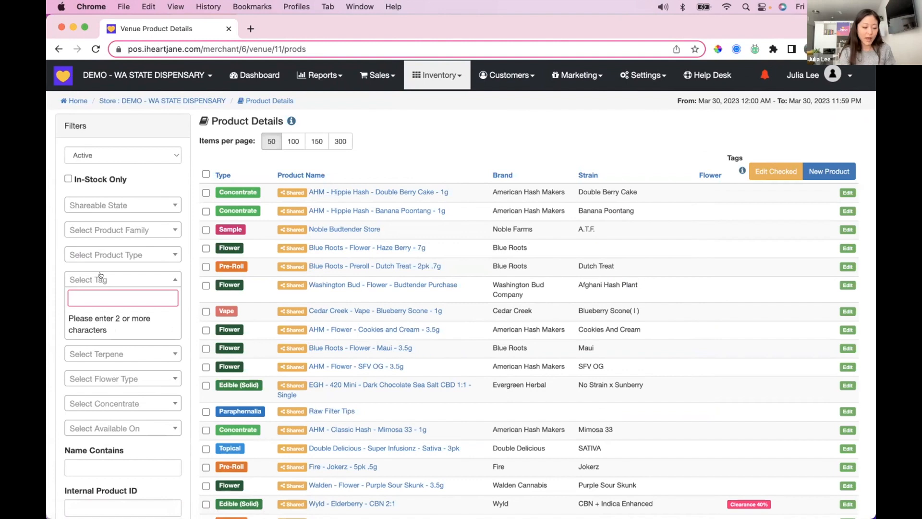
text(solv)
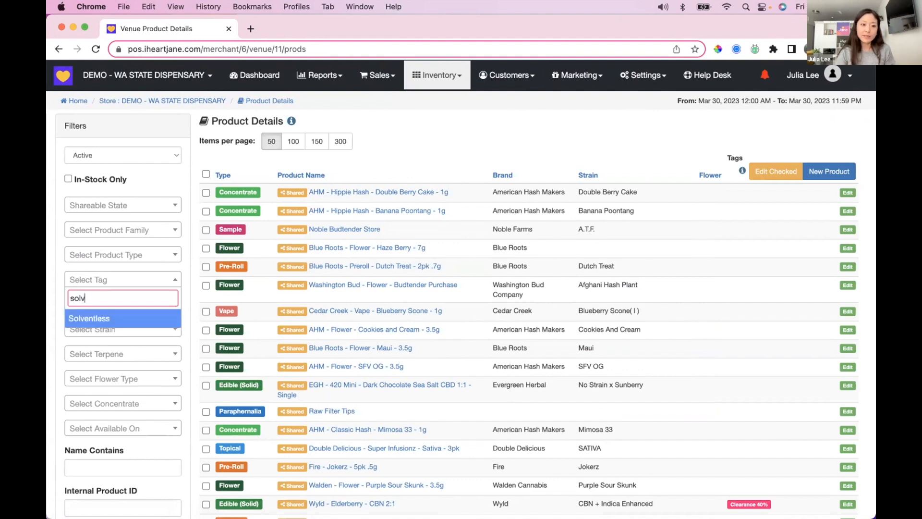
click(106, 315)
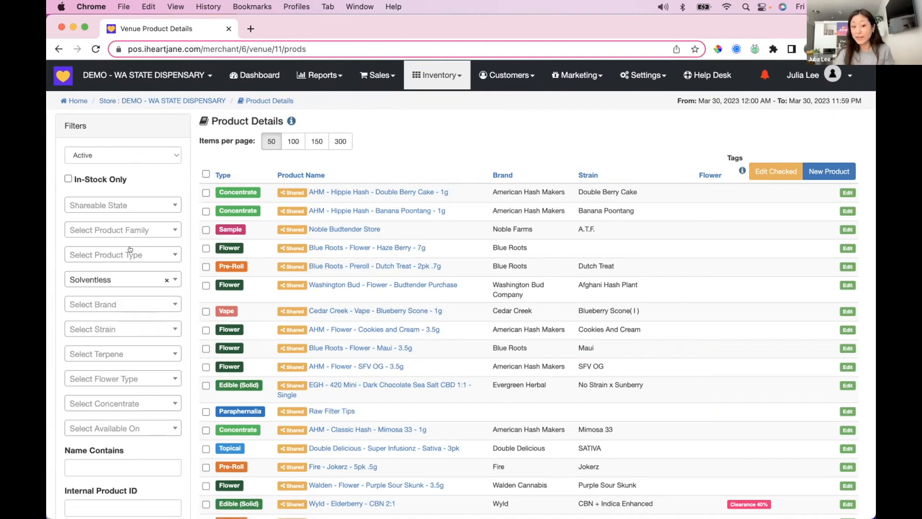
click(116, 467)
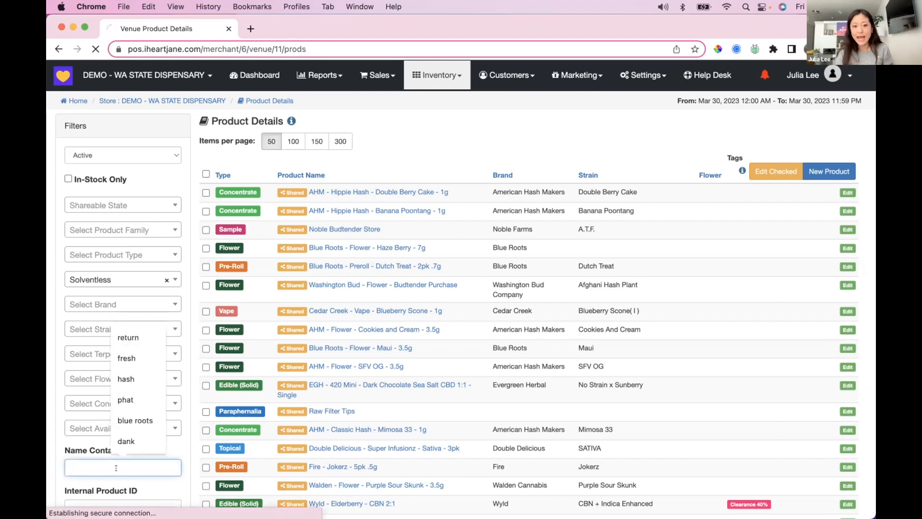
scroll(372, 366, down, 2)
scroll(372, 366, down, 5)
scroll(371, 366, up, 6)
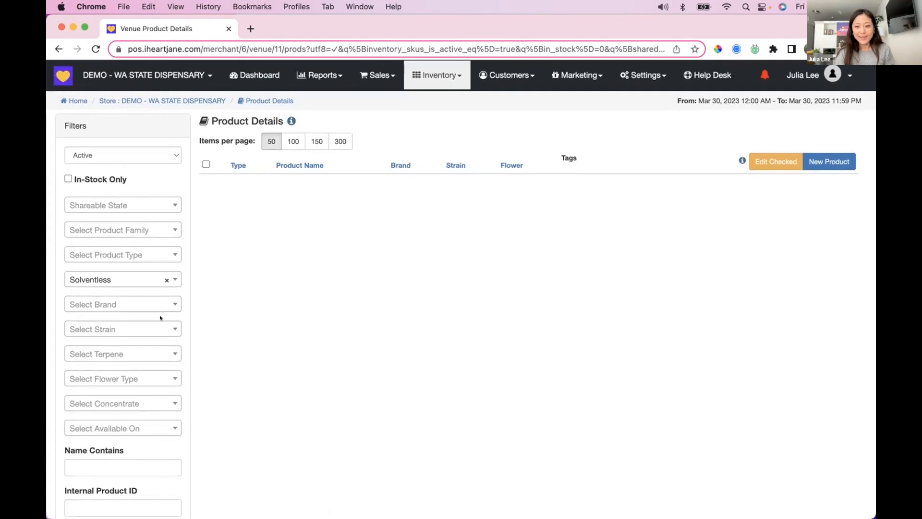
Step: Clear the Solventless tag from the product list filters
scroll(84, 221, down, 1)
click(165, 276)
click(270, 289)
scroll(270, 289, down, 5)
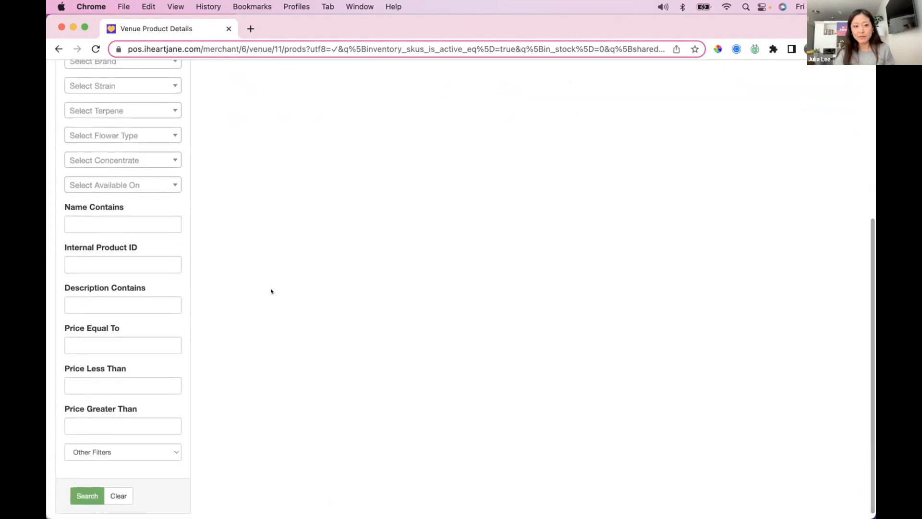
scroll(271, 291, up, 2)
scroll(271, 291, down, 3)
scroll(271, 291, up, 3)
scroll(270, 291, down, 3)
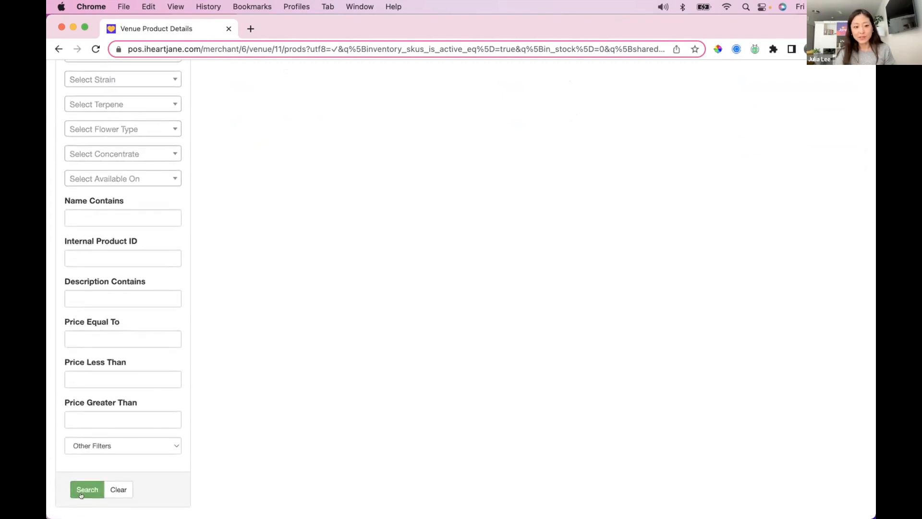
scroll(252, 346, up, 3)
scroll(252, 345, up, 3)
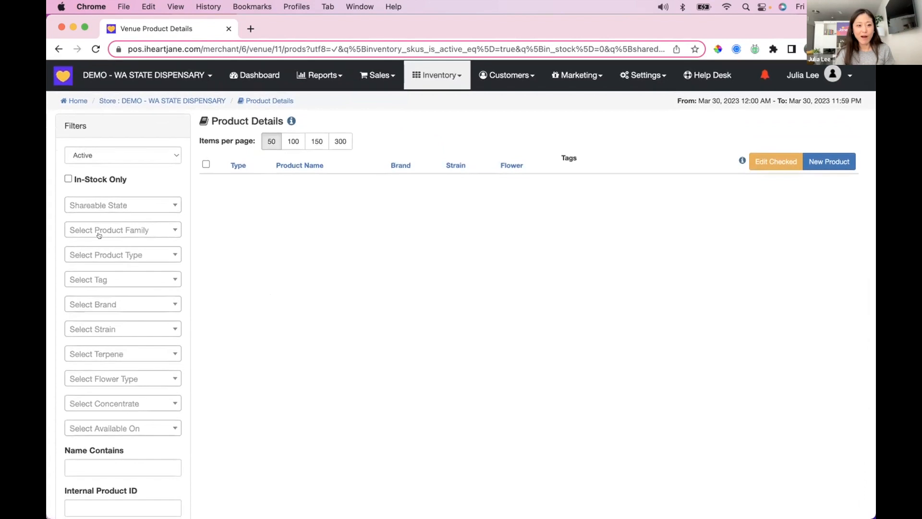
Step: Filter the product list by the Pre-Roll product type and the 2727 brand
click(118, 255)
text(pre)
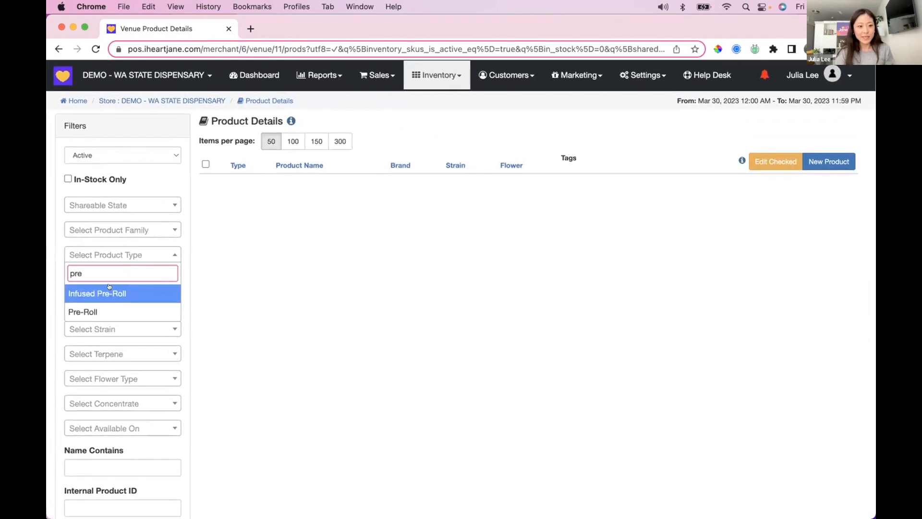
click(111, 311)
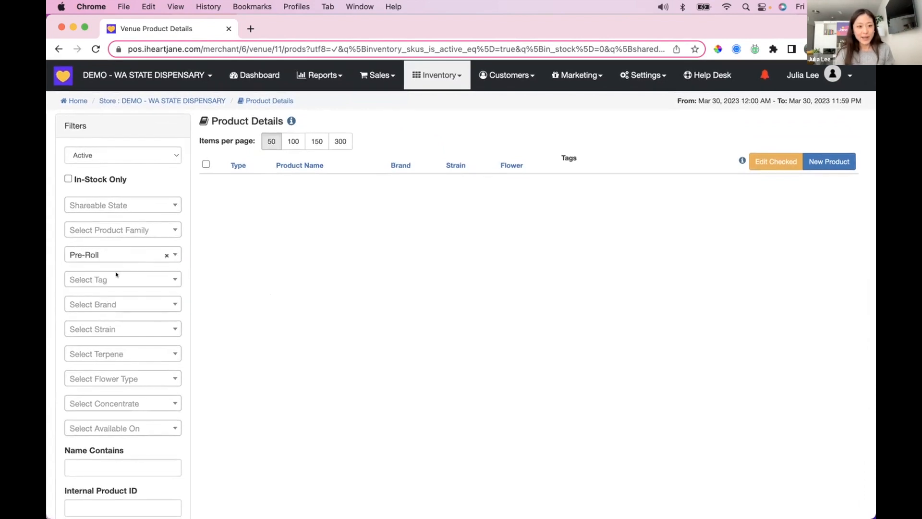
click(117, 304)
text(277)
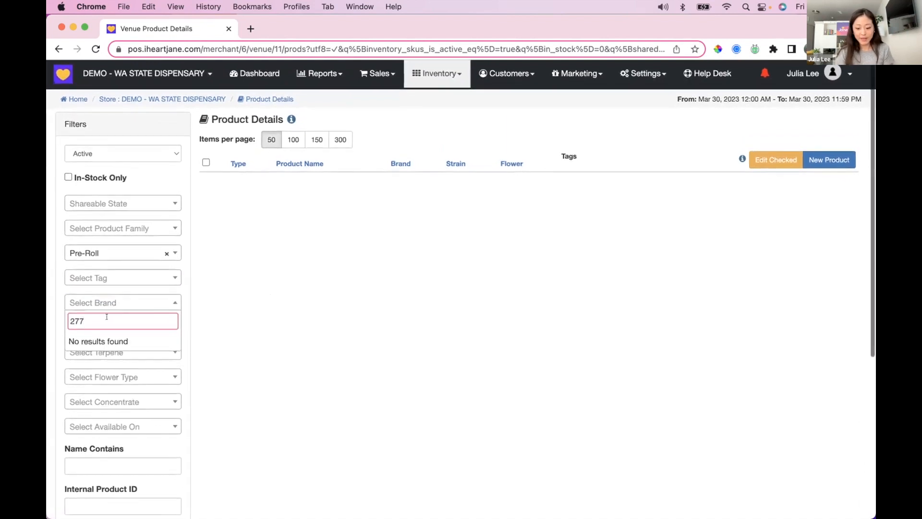
key(BackSpace)
click(114, 337)
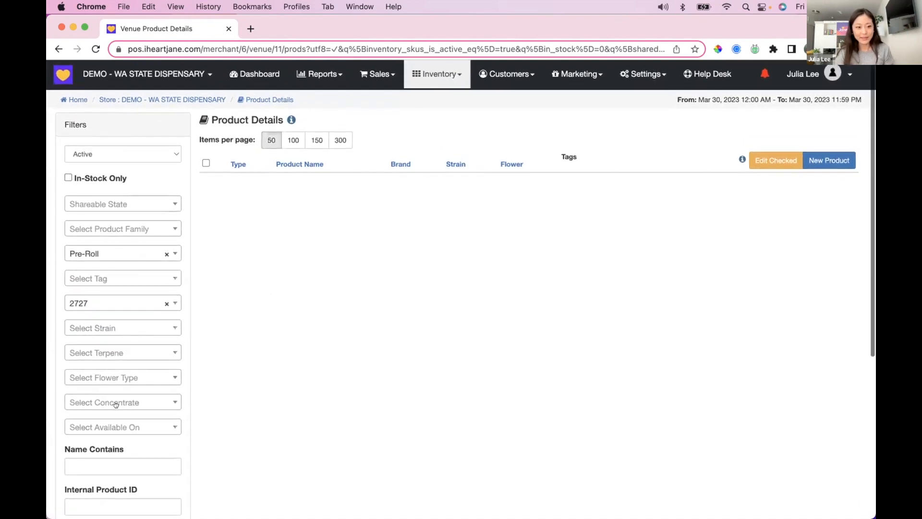
click(87, 463)
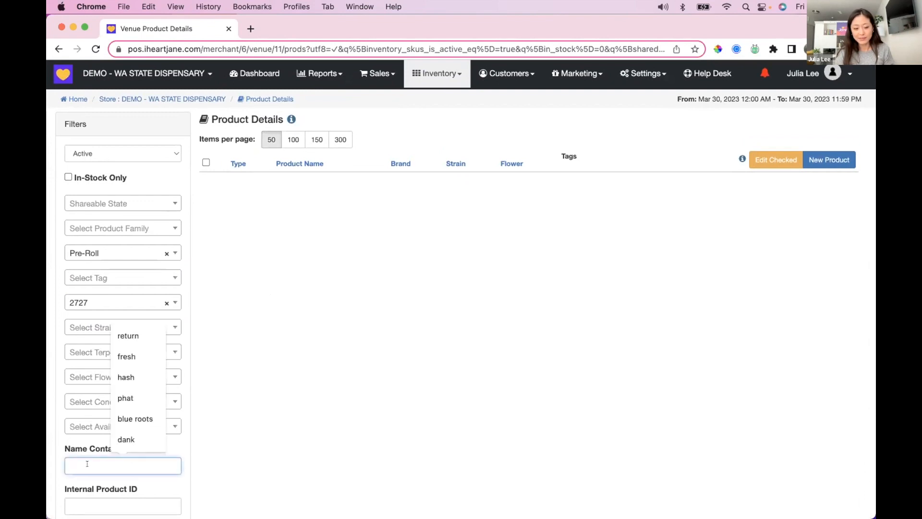
key(Return)
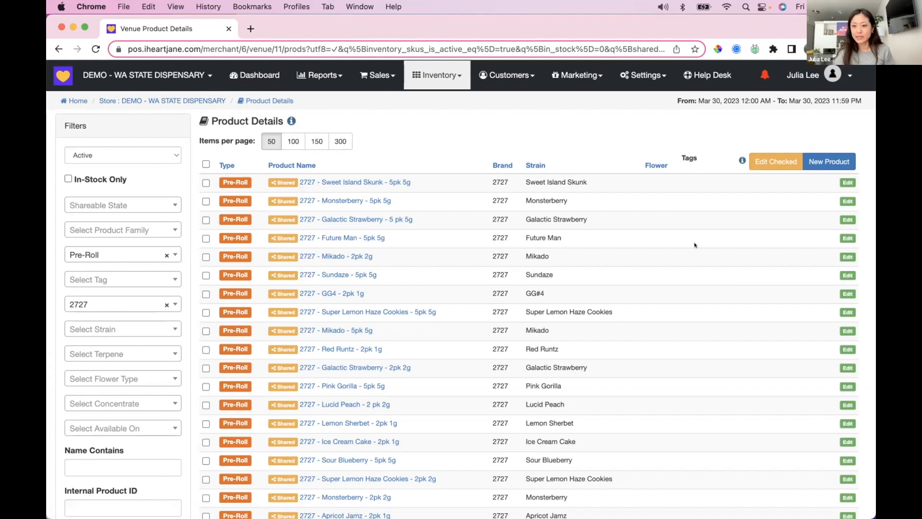
Step: Select the 5-pack 2727 Sweet Island Skunk, Monsterberry, Galactic Strawberry and Future Man pre-rolls and open them for bulk editing
click(206, 183)
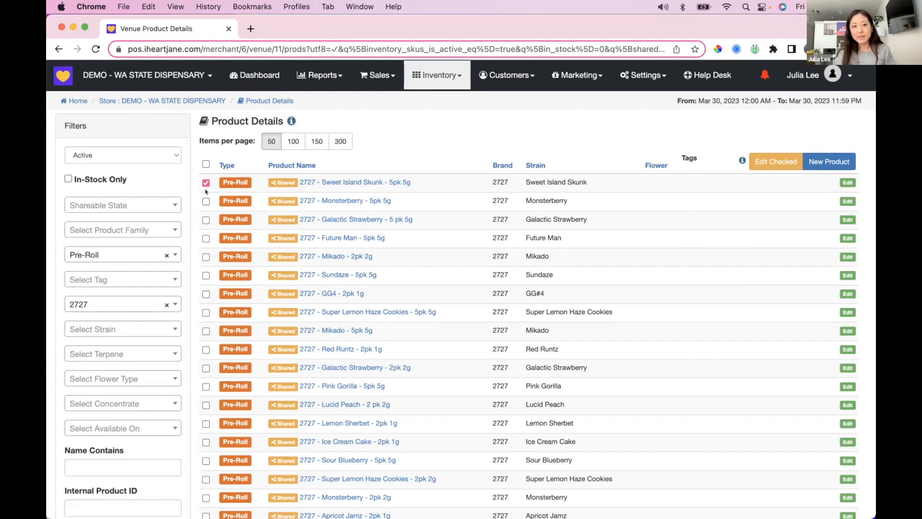
click(206, 201)
click(206, 220)
click(206, 238)
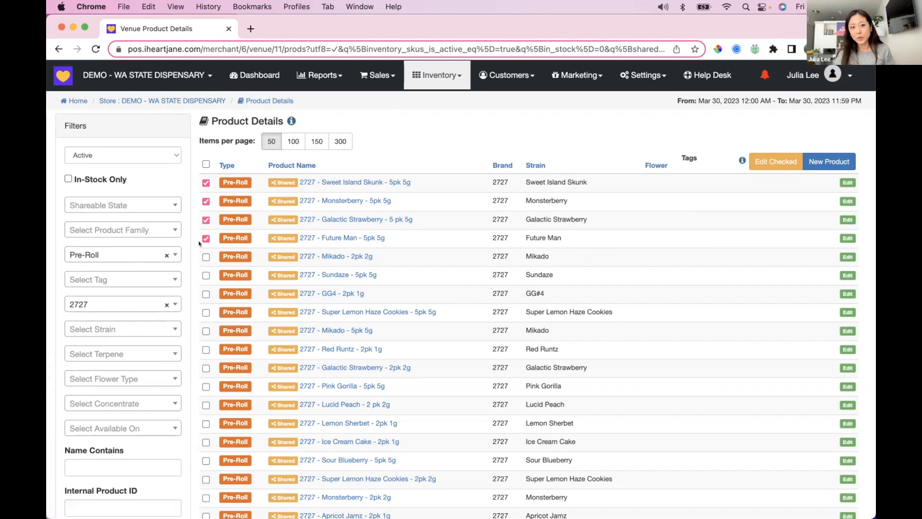
scroll(200, 244, down, 1)
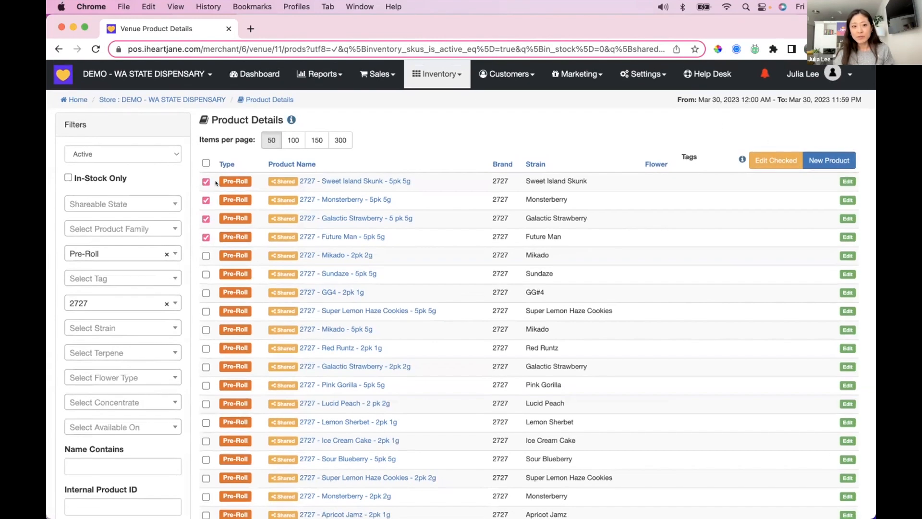
click(759, 157)
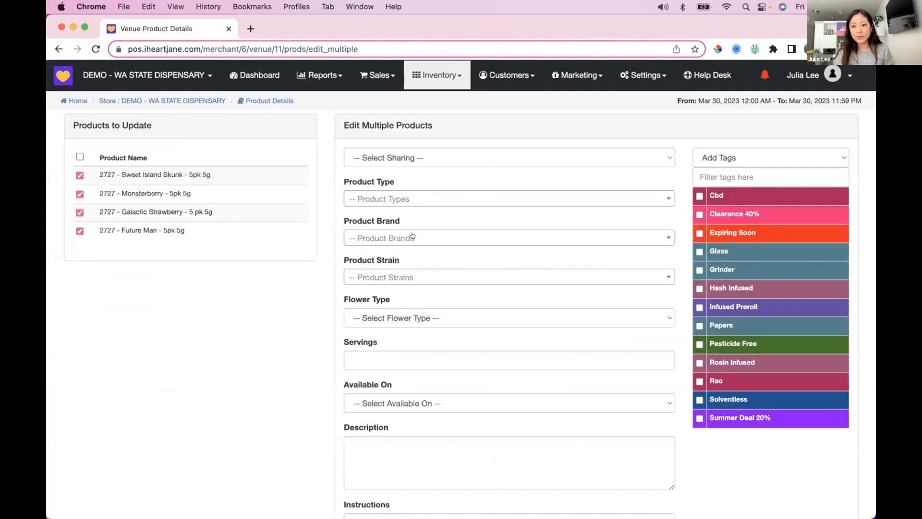
scroll(411, 231, down, 3)
scroll(411, 231, up, 3)
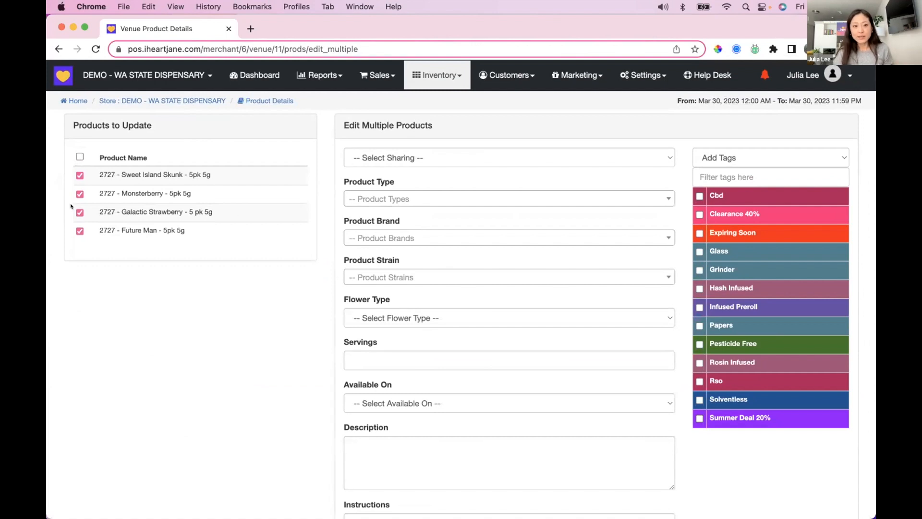
Step: Choose Infused Pre-Roll as the product type for the four selected products, and return to the Product Details list without saving
click(423, 193)
text(inf)
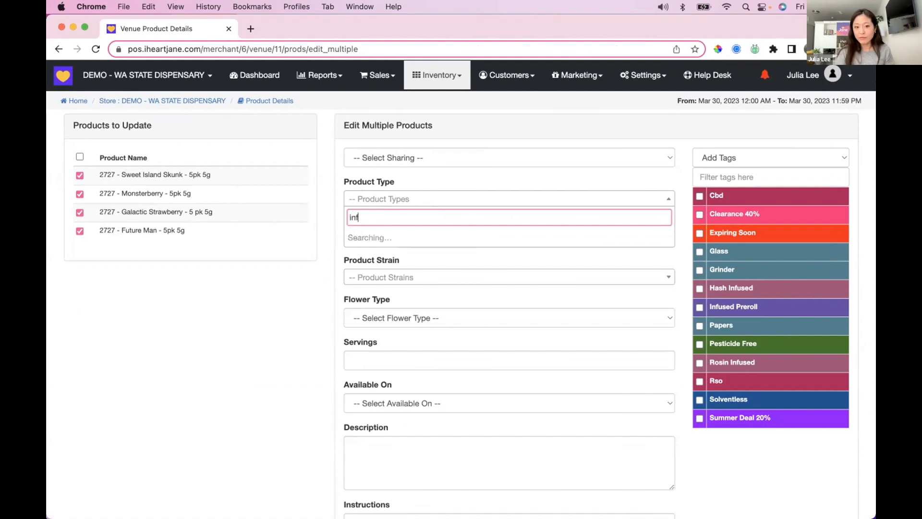
click(421, 238)
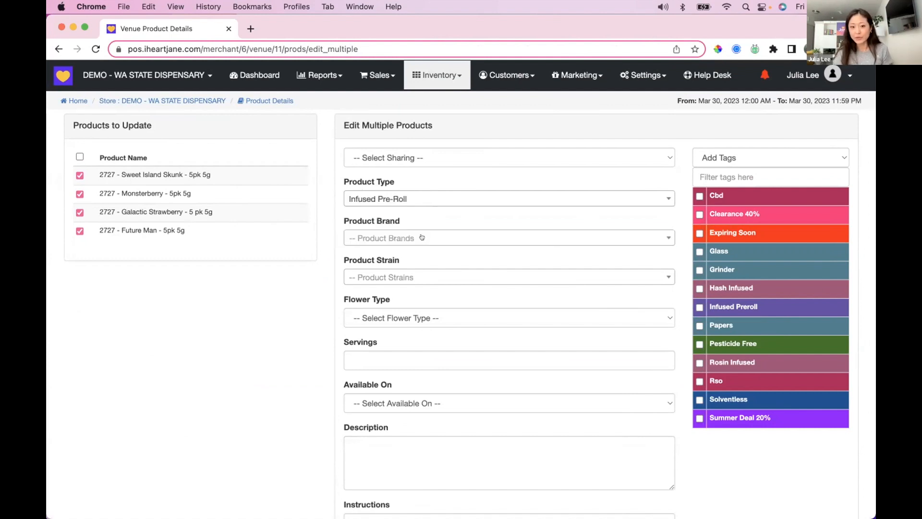
scroll(429, 269, down, 1)
scroll(549, 247, down, 3)
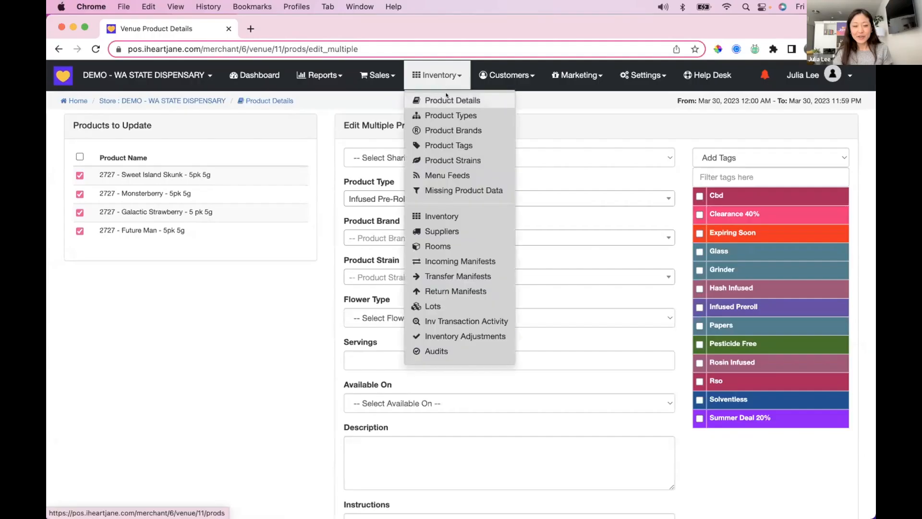
click(451, 97)
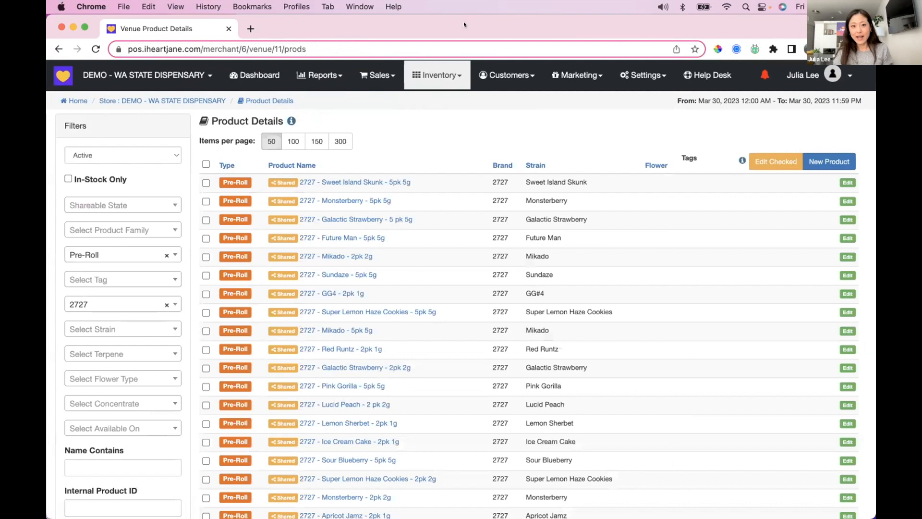
Step: From the missing product data filters, review the product records that lack a weight per unit
click(443, 73)
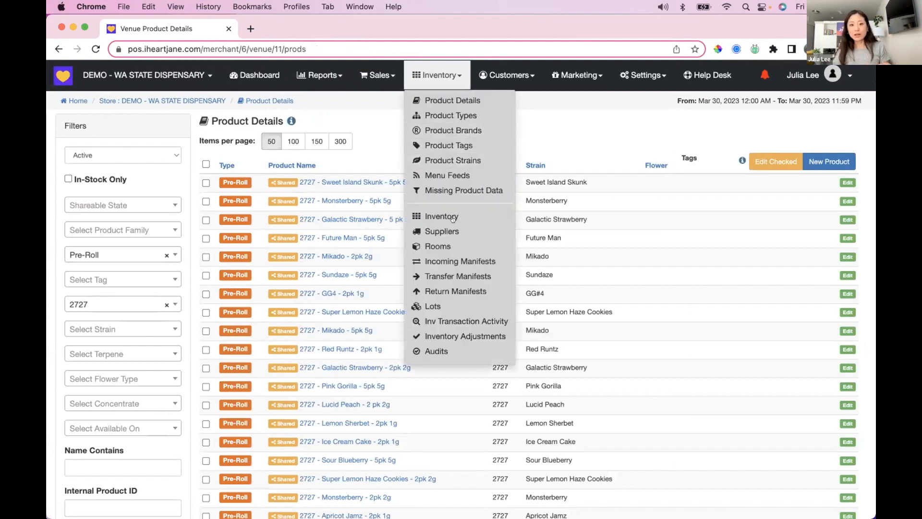
click(447, 187)
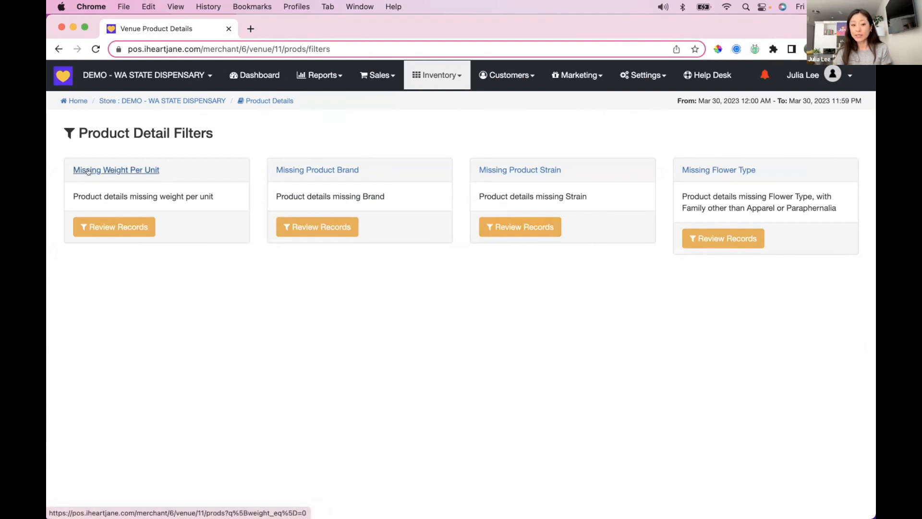
click(127, 227)
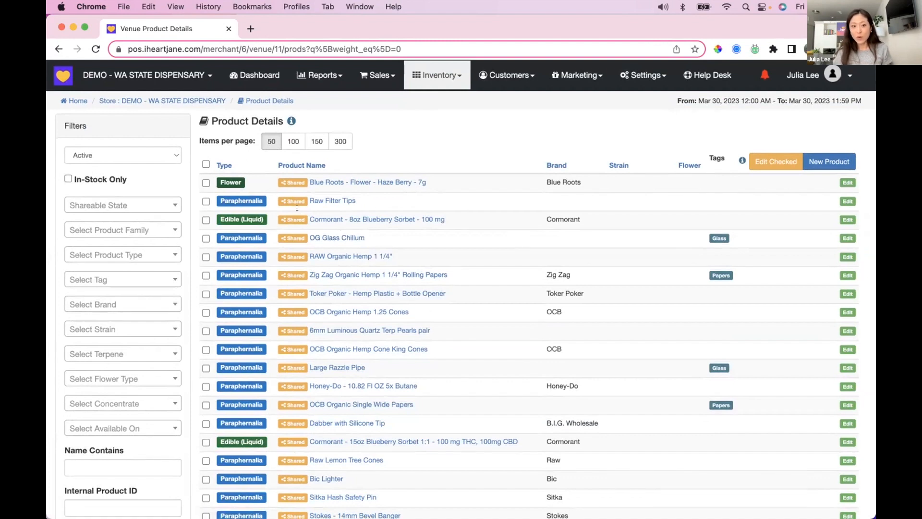
Step: Check the Blue Roots - Flower - Haze Berry - 7g product's edit form and return to the list of missing weights
click(358, 181)
scroll(360, 178, down, 1)
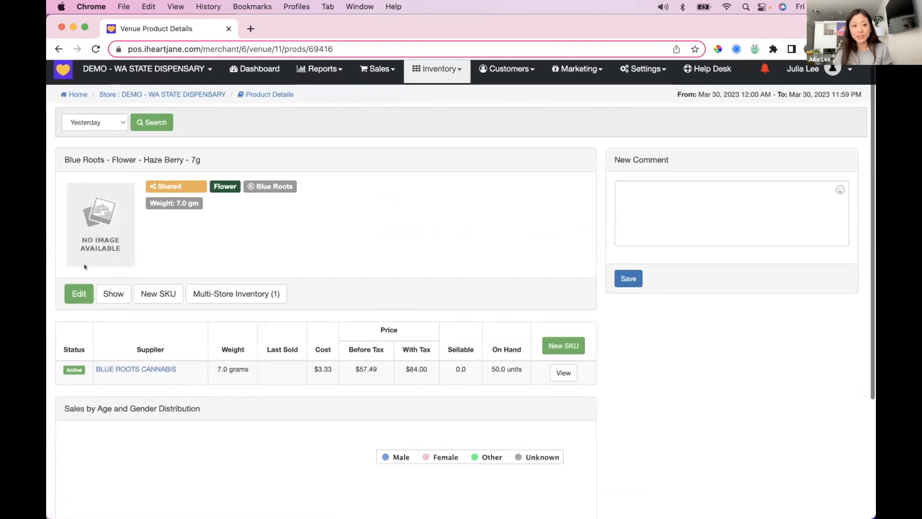
click(81, 287)
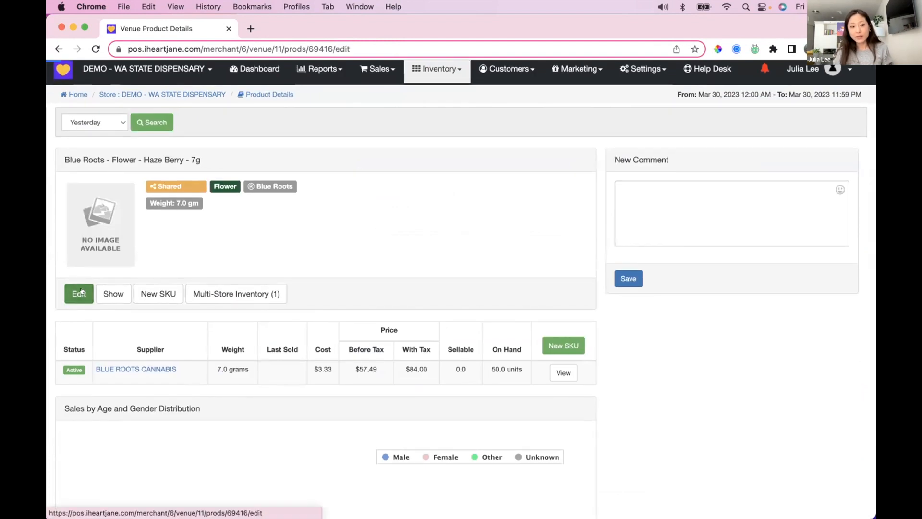
scroll(412, 368, down, 5)
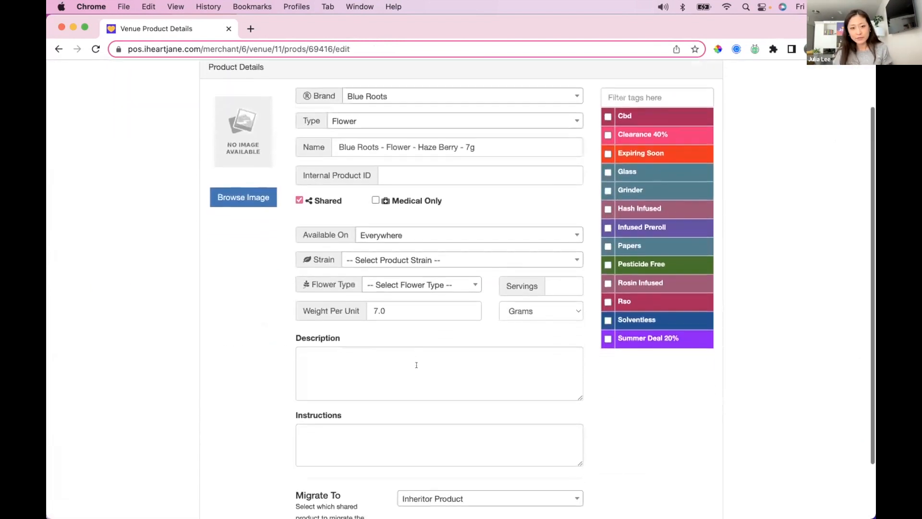
scroll(411, 351, up, 5)
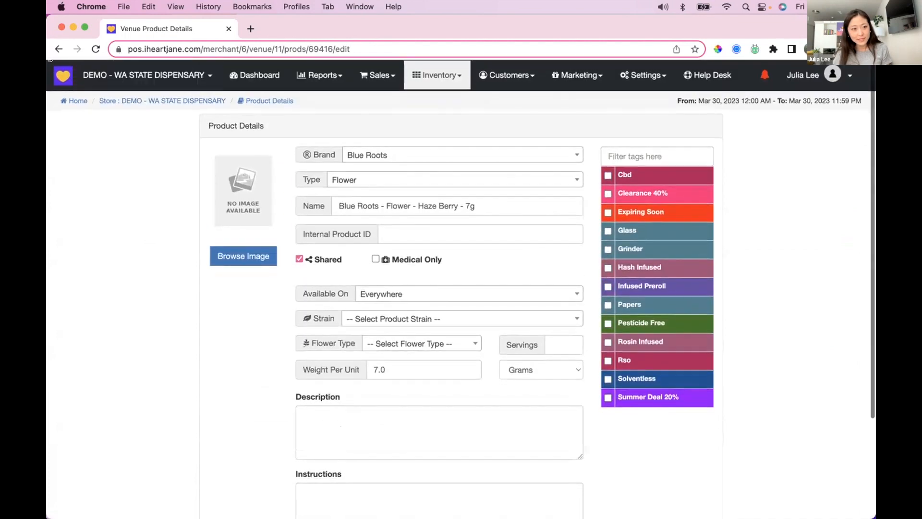
click(58, 48)
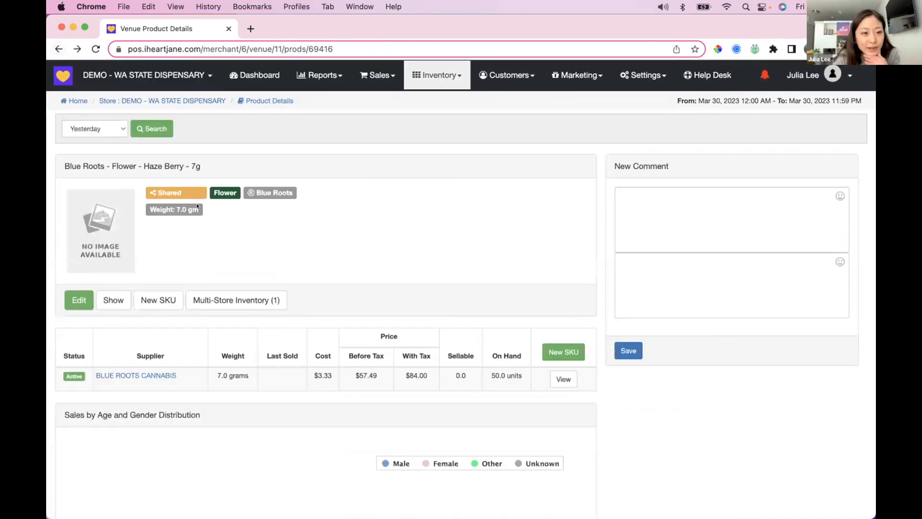
click(58, 48)
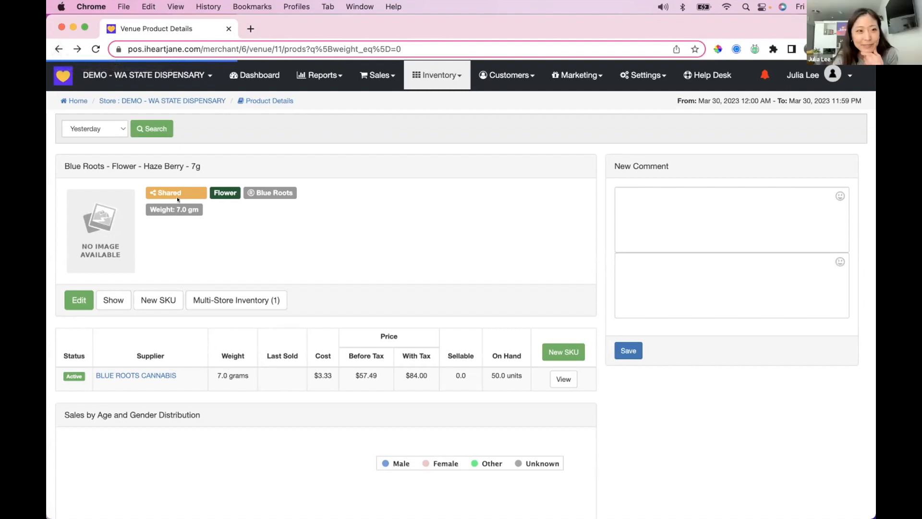
Step: Enter 1 gram as the weight per unit of the Sour fun concentrate, and leave its edit form without saving
scroll(321, 238, down, 5)
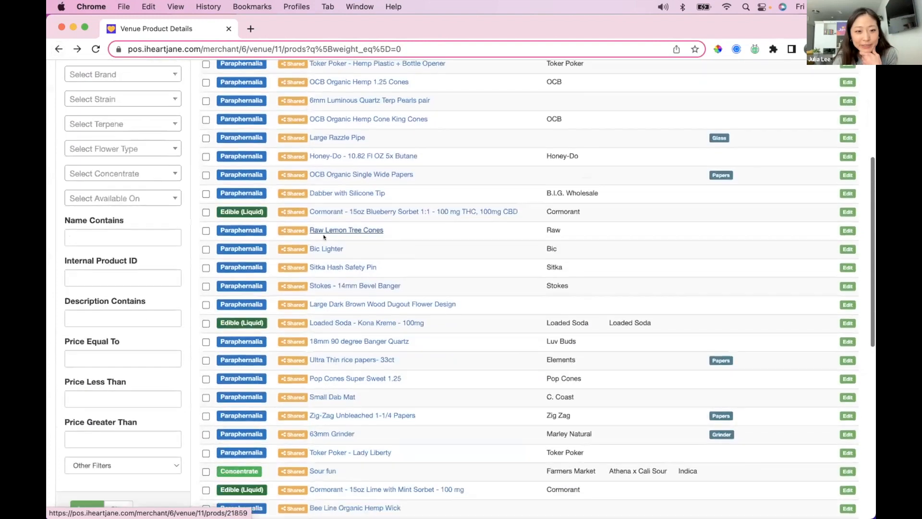
scroll(324, 237, up, 5)
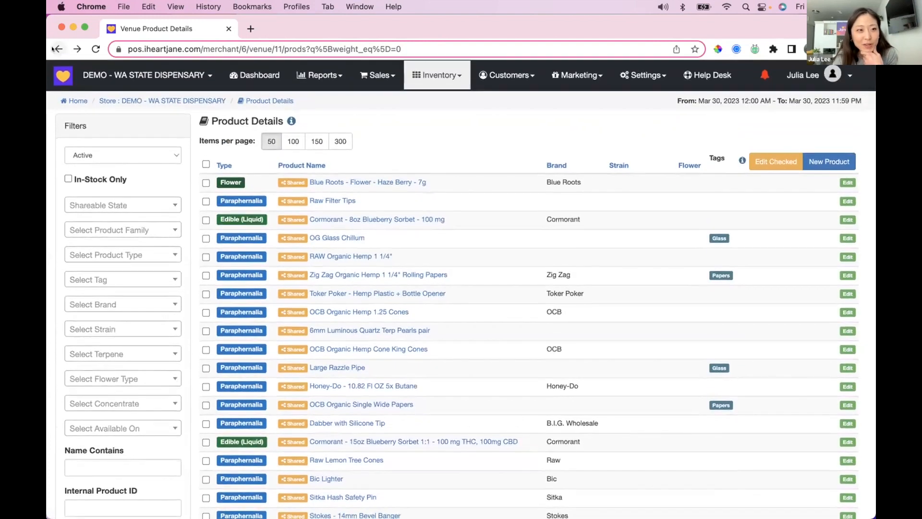
scroll(316, 264, down, 10)
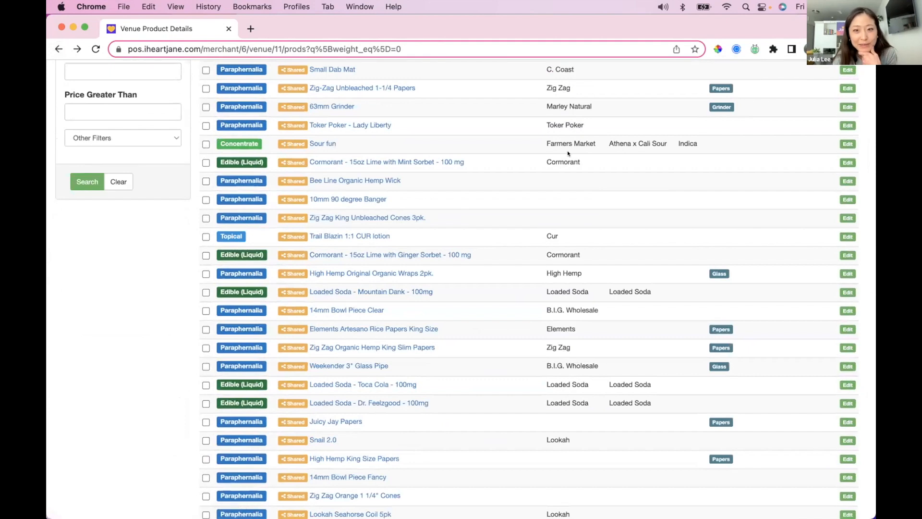
click(320, 143)
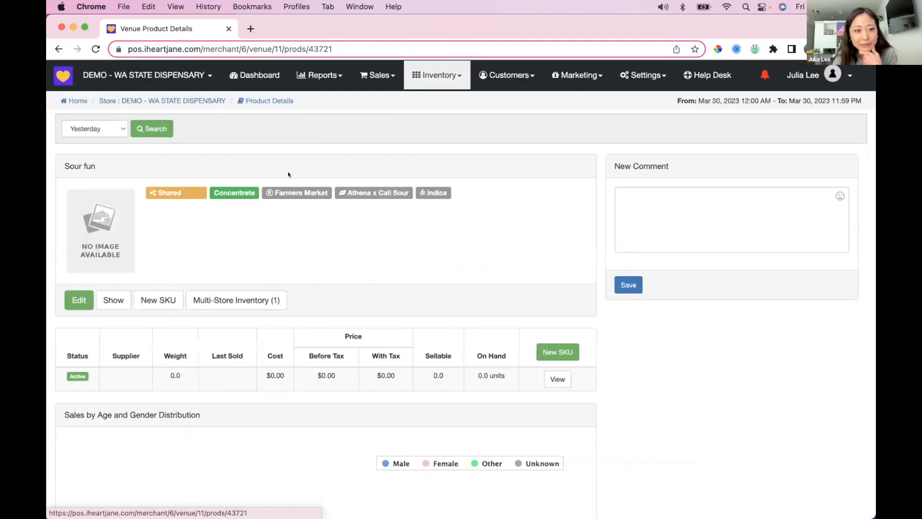
click(72, 302)
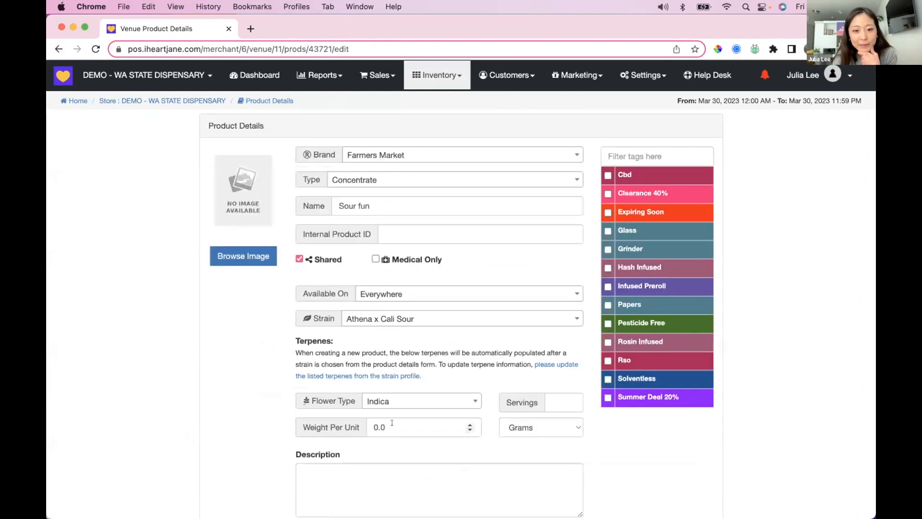
click(397, 421)
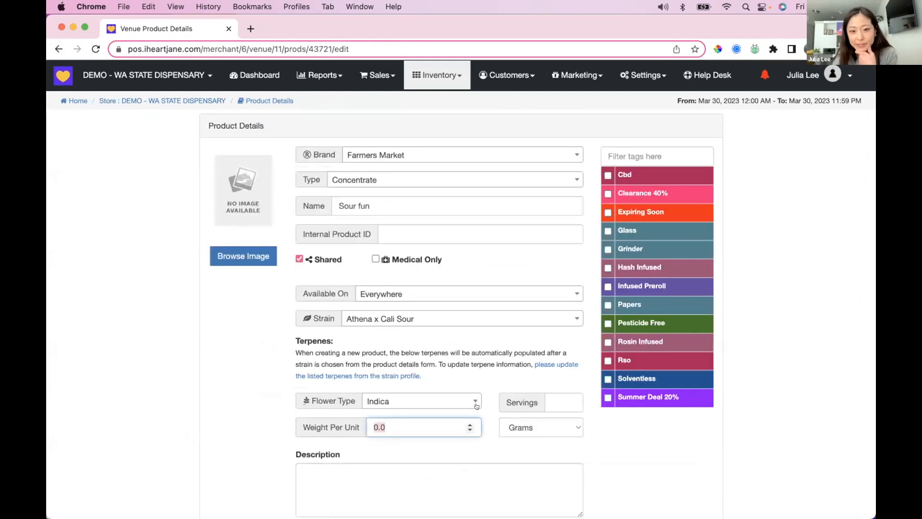
text(1)
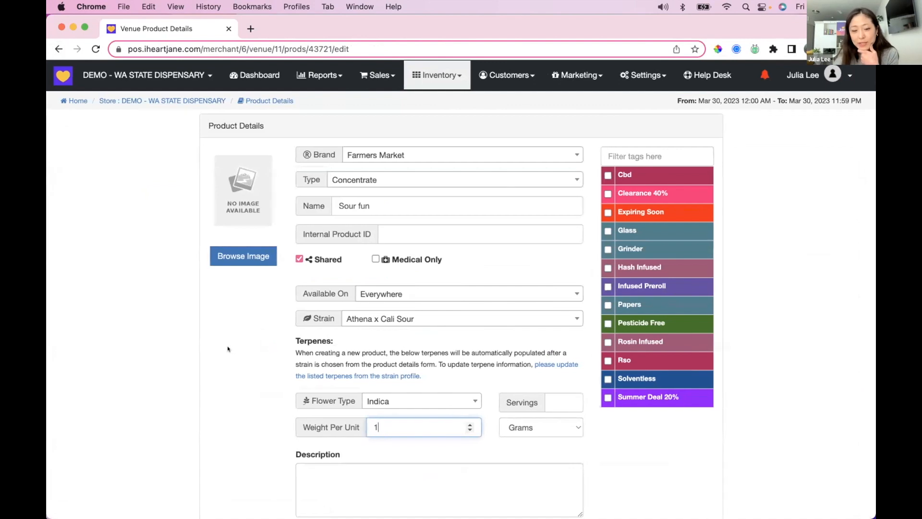
click(53, 45)
click(52, 46)
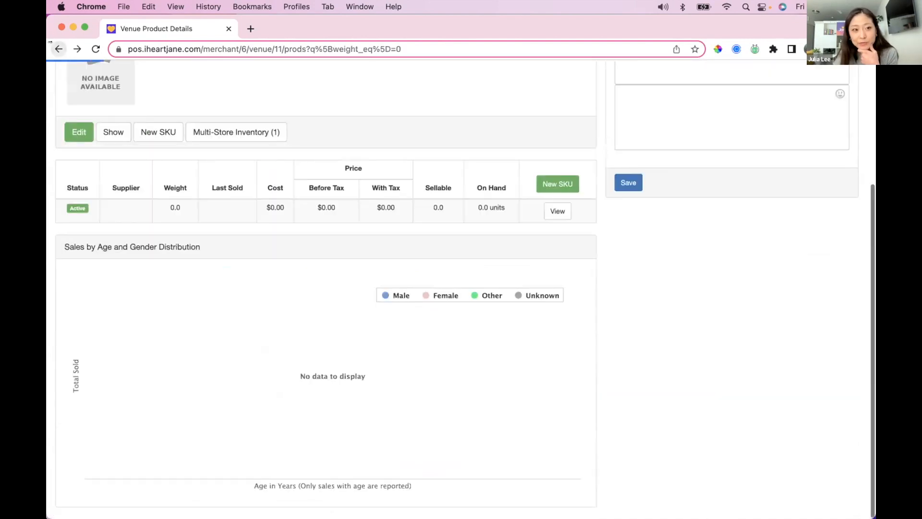
click(51, 45)
click(53, 45)
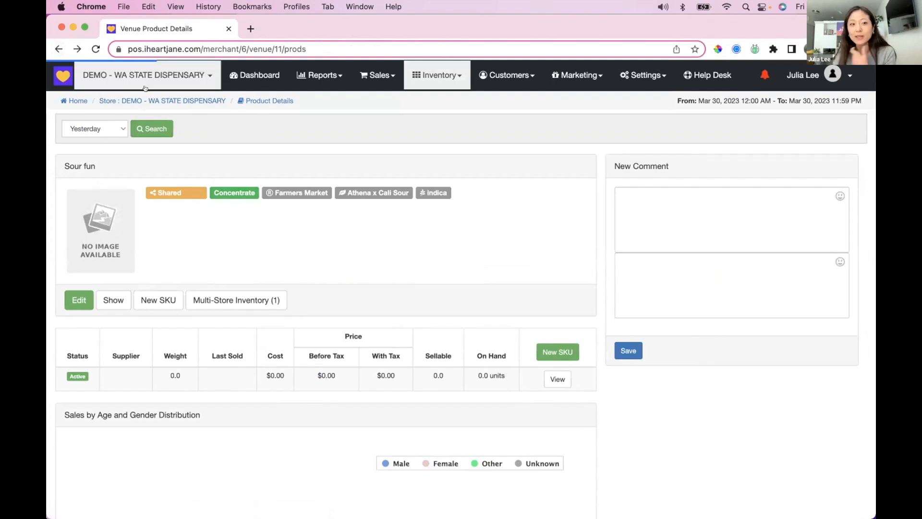
Step: Return to the overview of missing product data filters
click(448, 77)
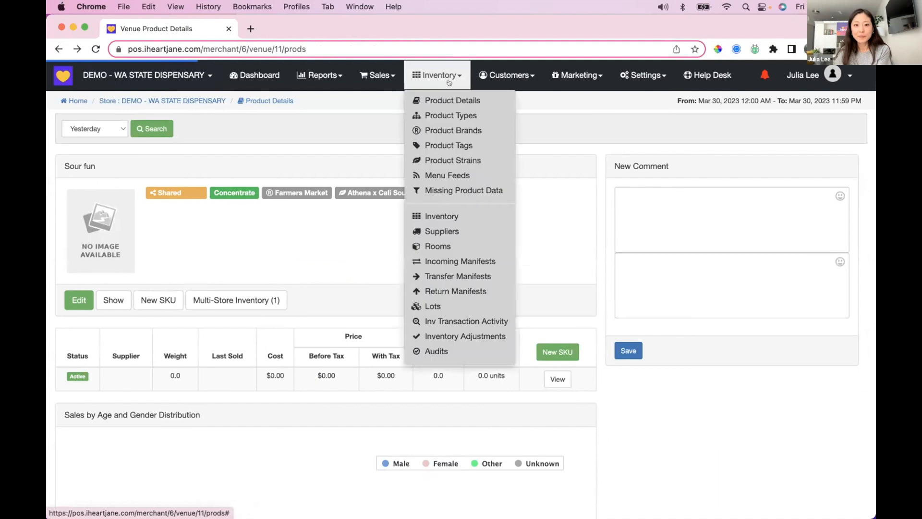
click(474, 189)
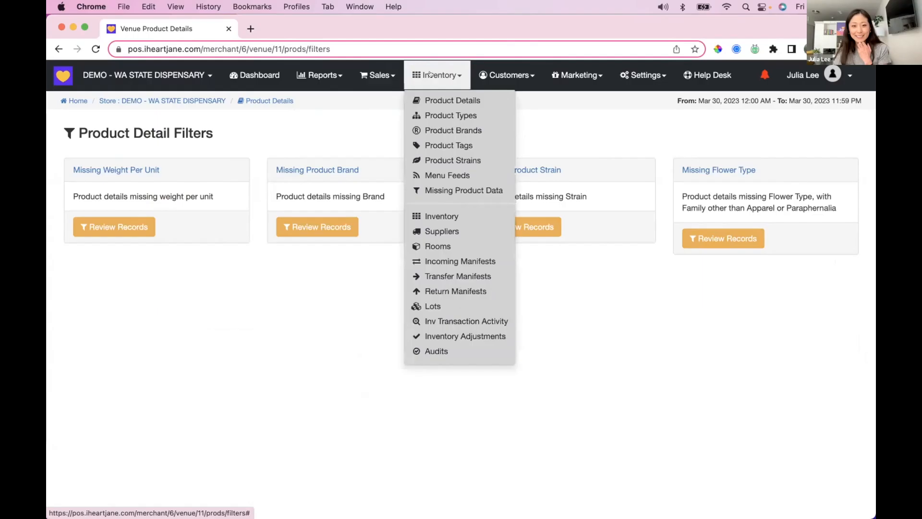
Step: Open the store's inventory list and clear its leftover lot number filter
click(432, 212)
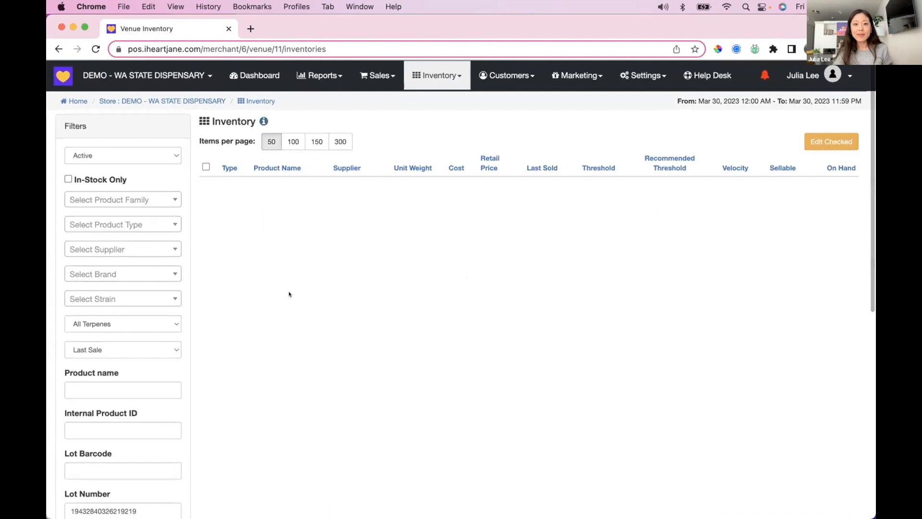
scroll(289, 294, down, 7)
scroll(289, 294, up, 7)
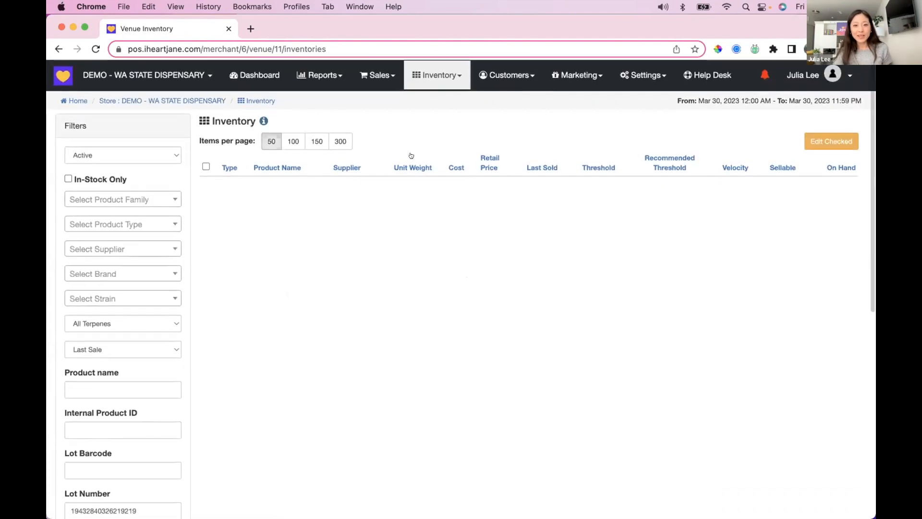
scroll(240, 192, down, 5)
scroll(62, 208, up, 5)
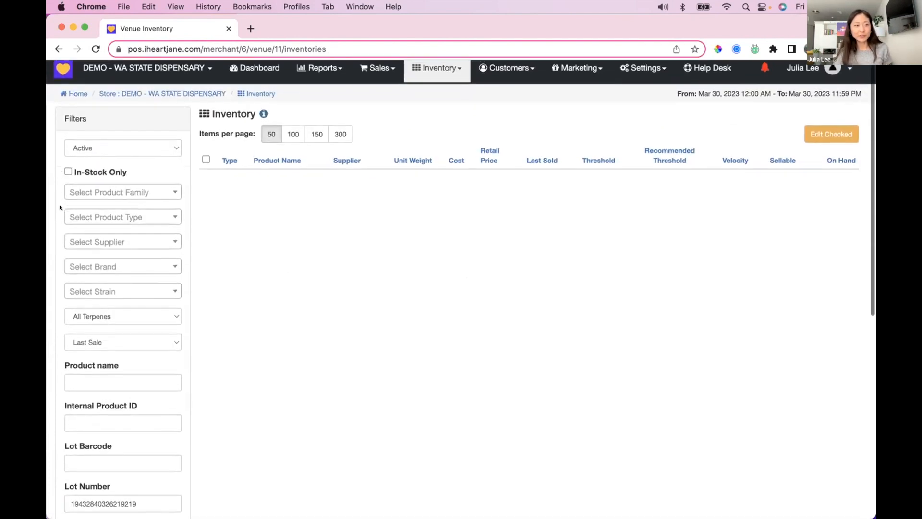
scroll(61, 208, down, 3)
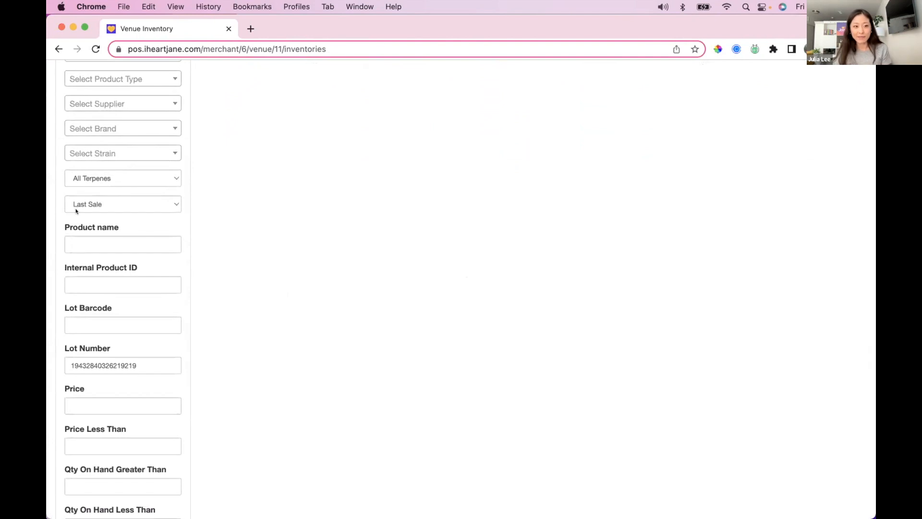
scroll(75, 211, down, 5)
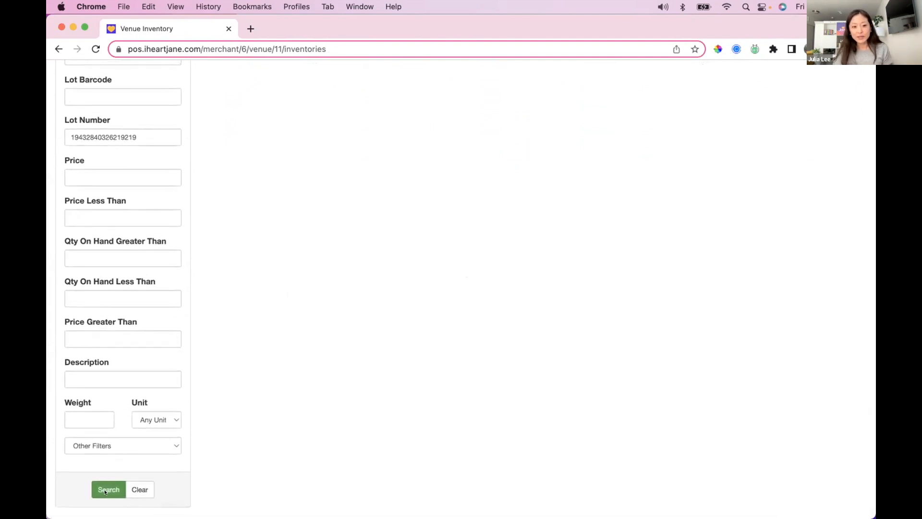
click(137, 493)
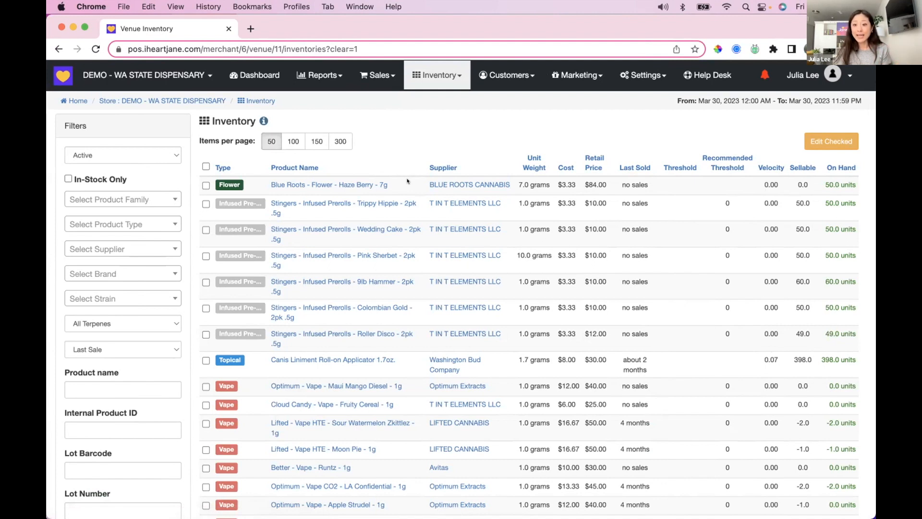
Step: Try to sort the unfiltered inventory list by velocity and by quantity on hand
scroll(407, 181, down, 4)
scroll(752, 141, up, 4)
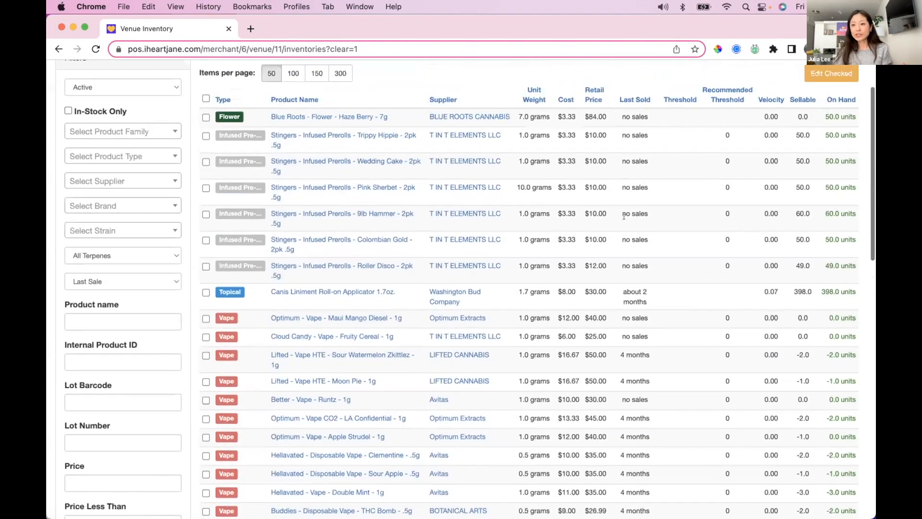
click(769, 145)
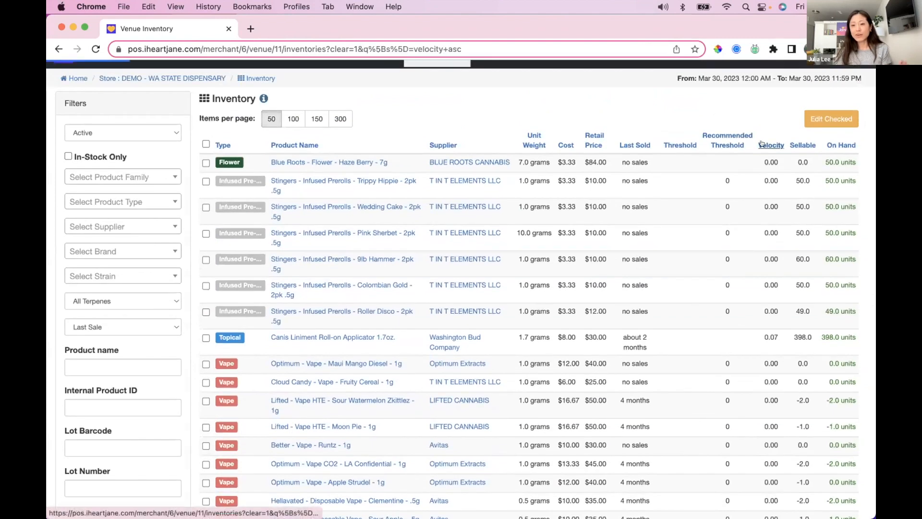
click(762, 166)
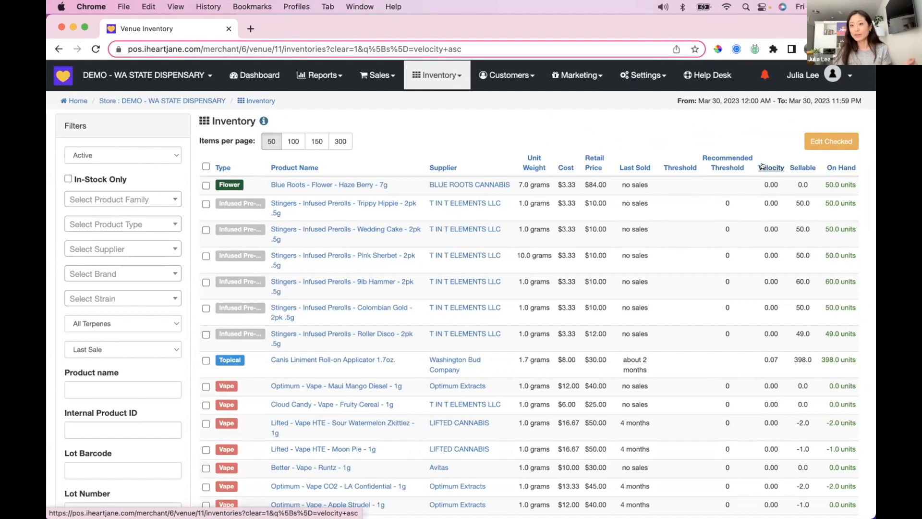
scroll(792, 161, down, 1)
click(827, 155)
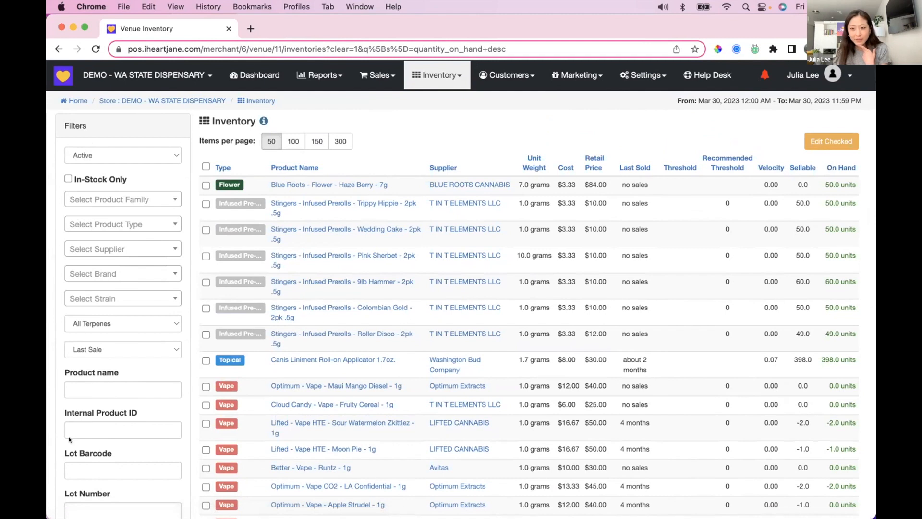
scroll(849, 256, down, 15)
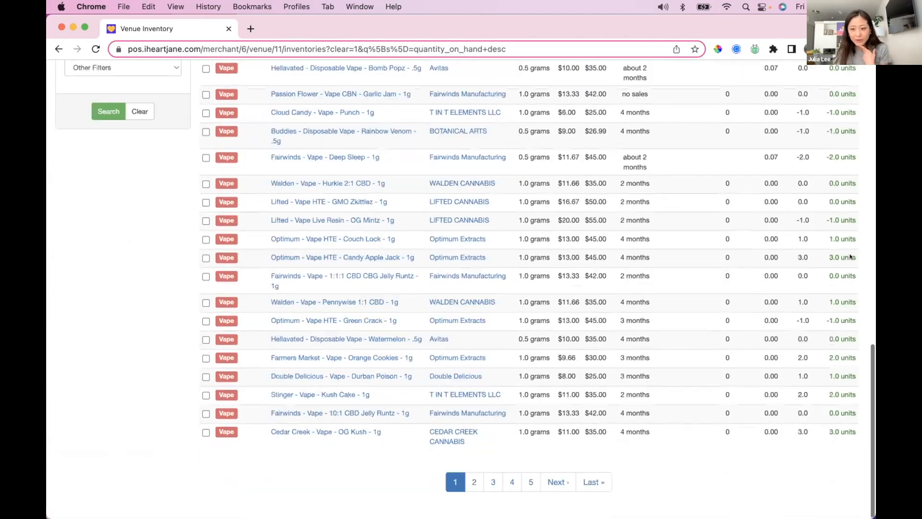
scroll(850, 256, up, 15)
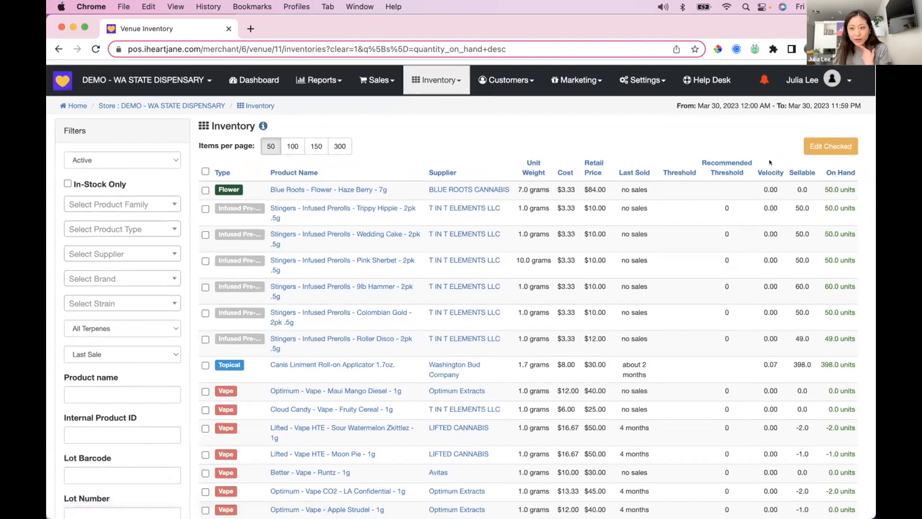
click(836, 167)
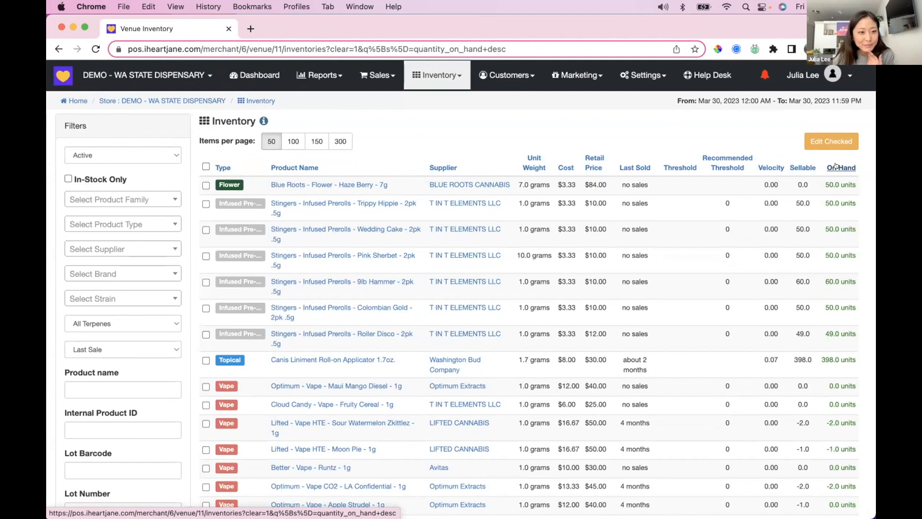
Step: Limit the inventory list to in-stock items and sort it by quantity on hand, highest first
click(65, 179)
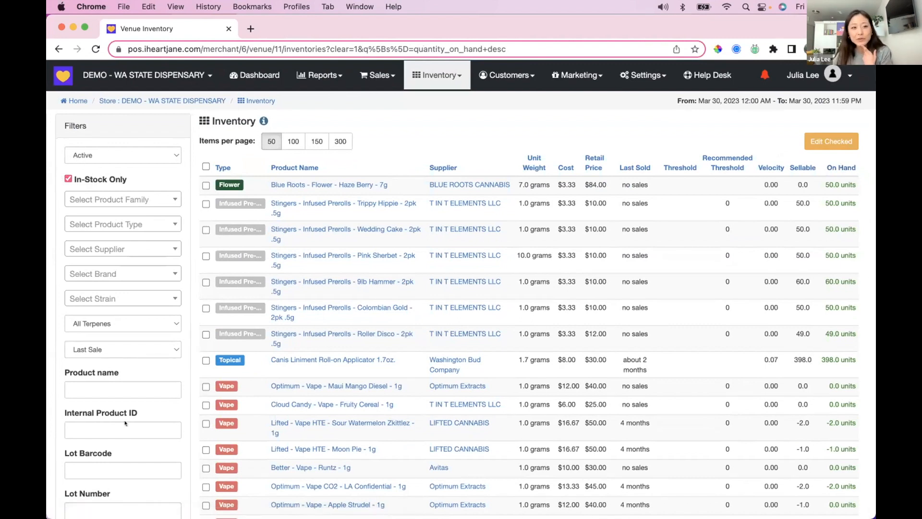
click(103, 380)
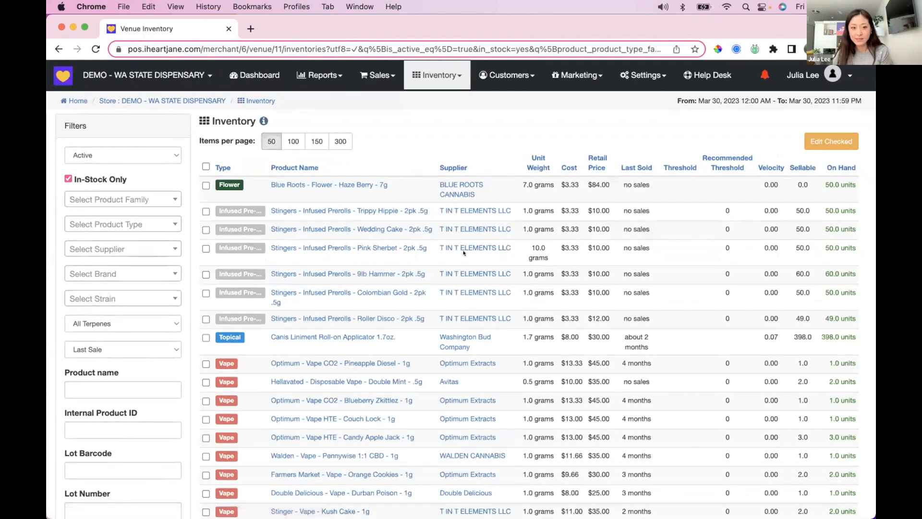
click(836, 166)
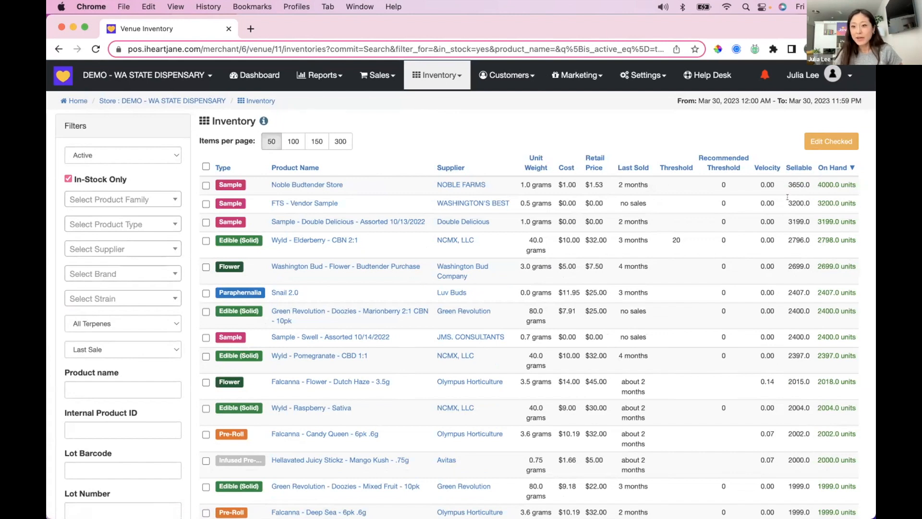
Step: Sort the in-stock inventory by velocity, highest first, and look through the fastest-selling products
click(765, 164)
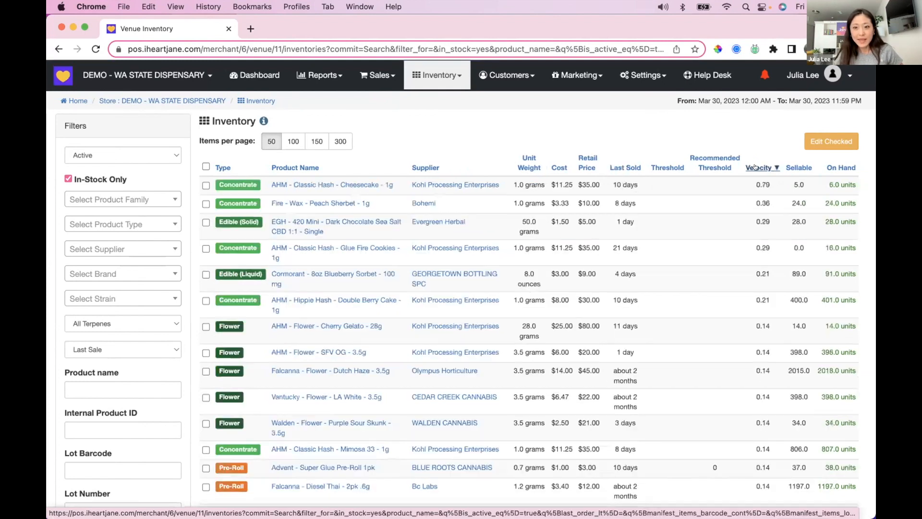
scroll(730, 232, down, 5)
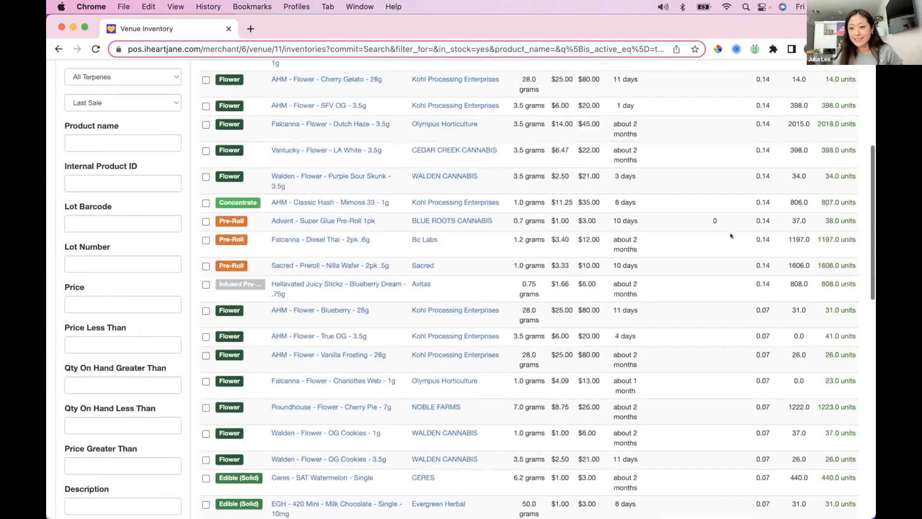
scroll(730, 232, up, 6)
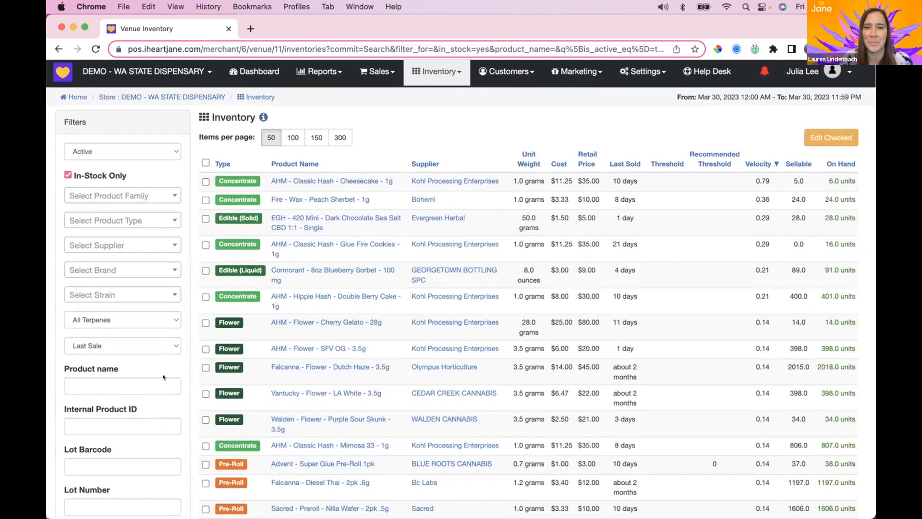
scroll(162, 373, down, 1)
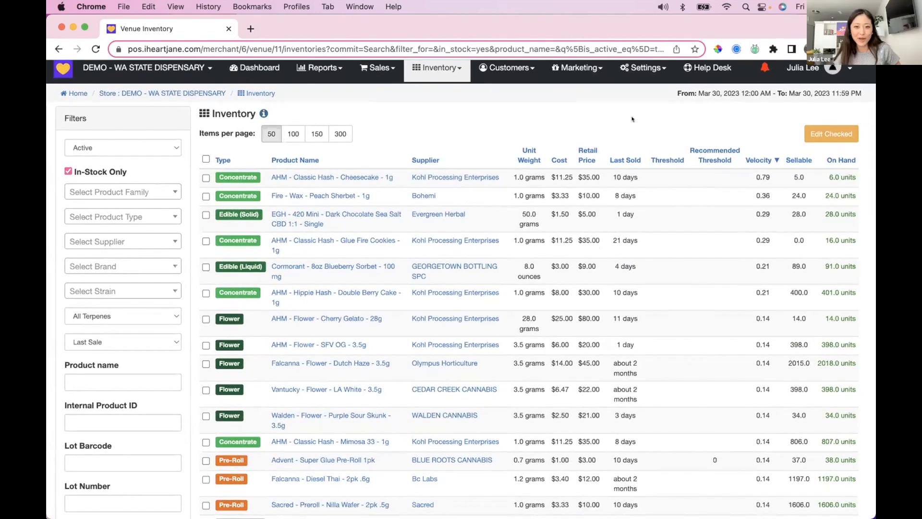
scroll(161, 416, up, 1)
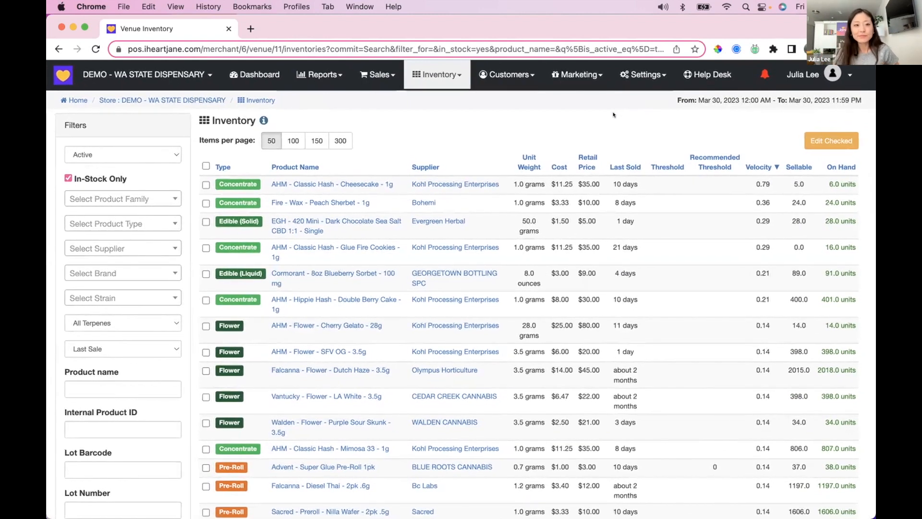
Step: Sort the in-stock list by quantity on hand, highest first, and open the Wyld - Pomegranate - CBD 1:1 inventory item
click(830, 167)
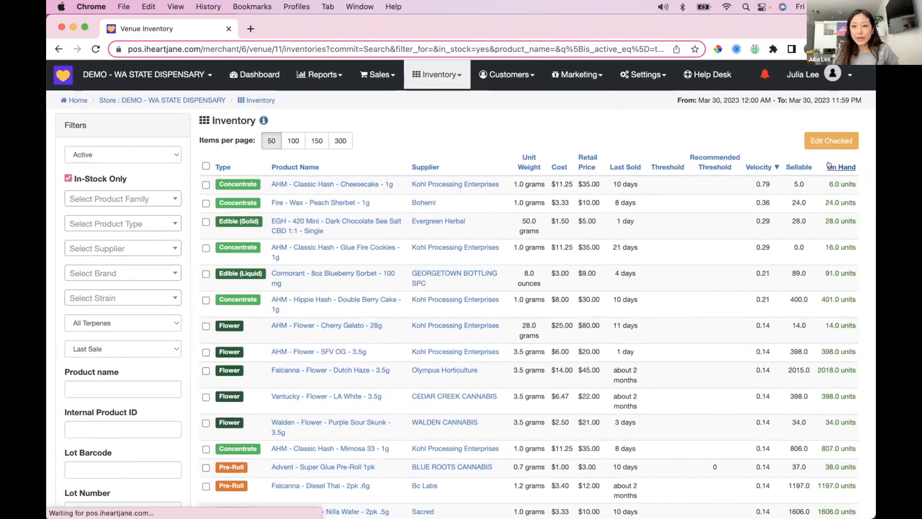
scroll(300, 235, down, 5)
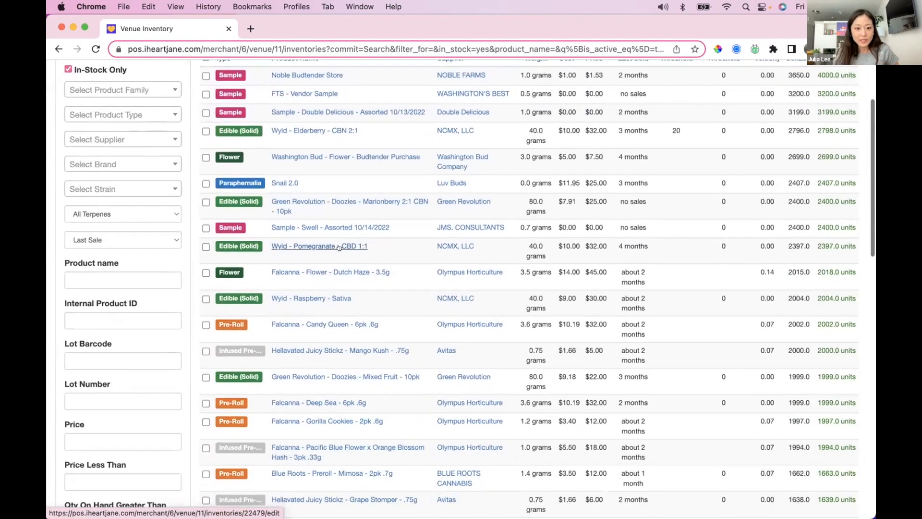
scroll(301, 234, up, 1)
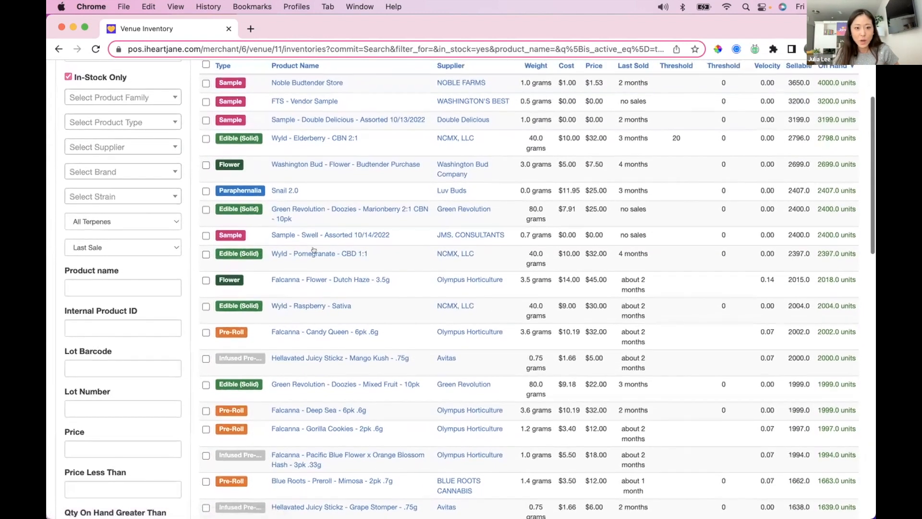
click(312, 254)
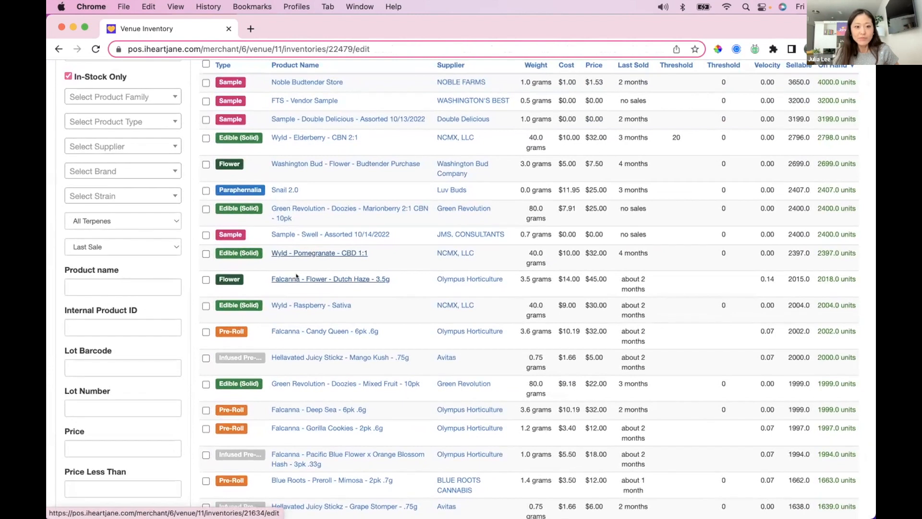
Step: Review the lots of the Wyld - Pomegranate - CBD 1:1 item, view all its related lots, and return to the item
scroll(326, 251, down, 5)
scroll(328, 253, up, 1)
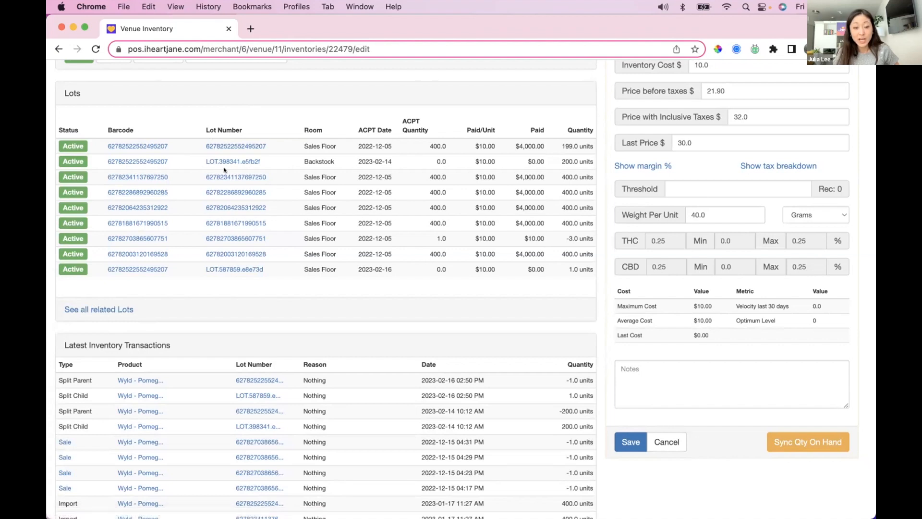
click(110, 310)
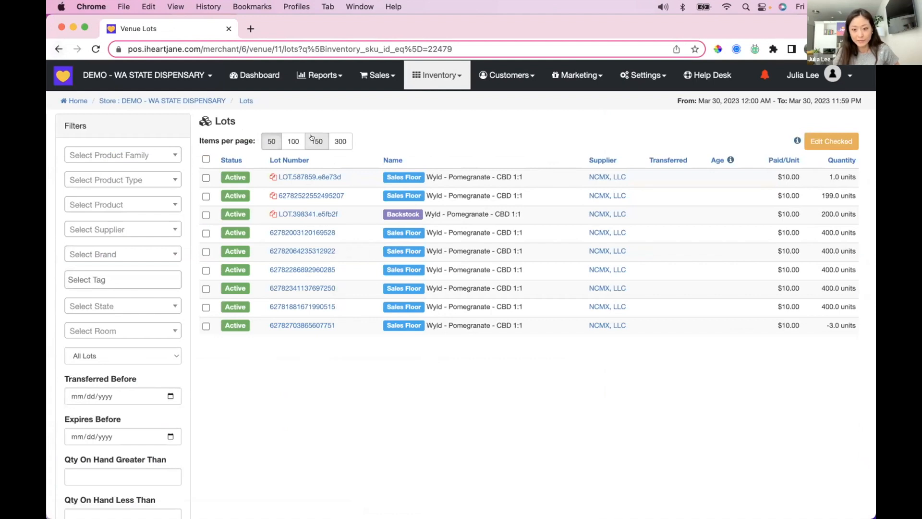
click(57, 48)
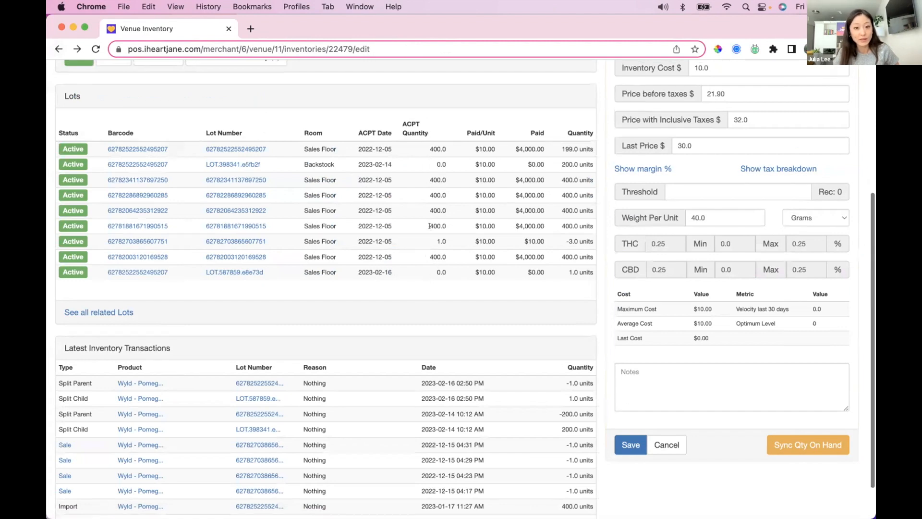
Step: Compare the item's lot quantities and rooms with its On Hand, Sellable and Ecomm unit totals
scroll(447, 221, up, 3)
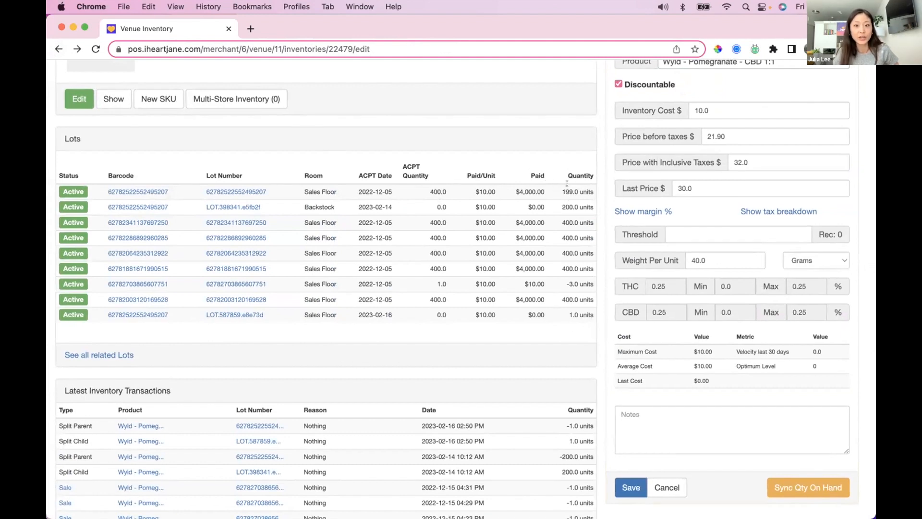
scroll(567, 183, up, 3)
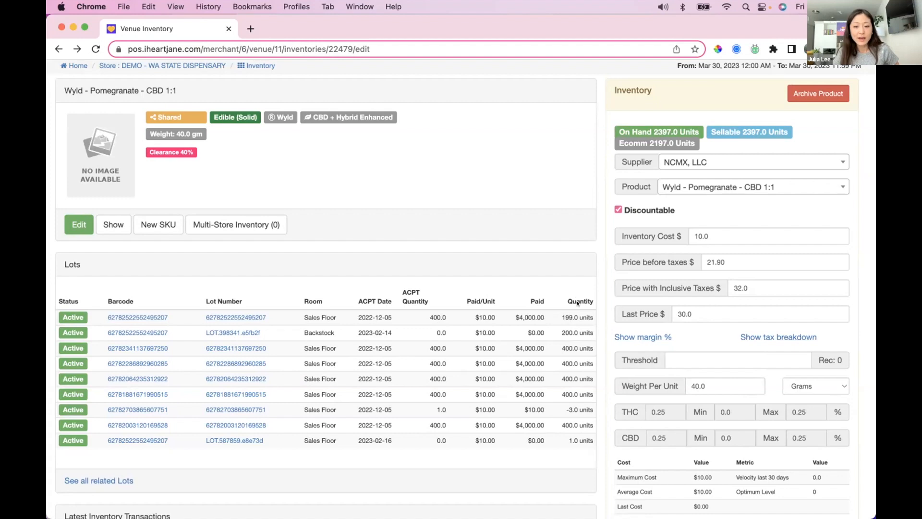
drag(614, 127, 693, 127)
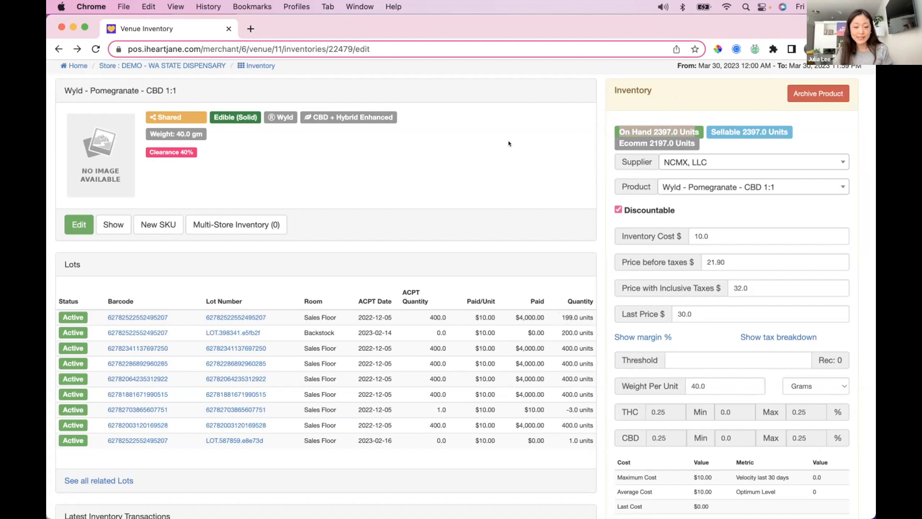
click(715, 127)
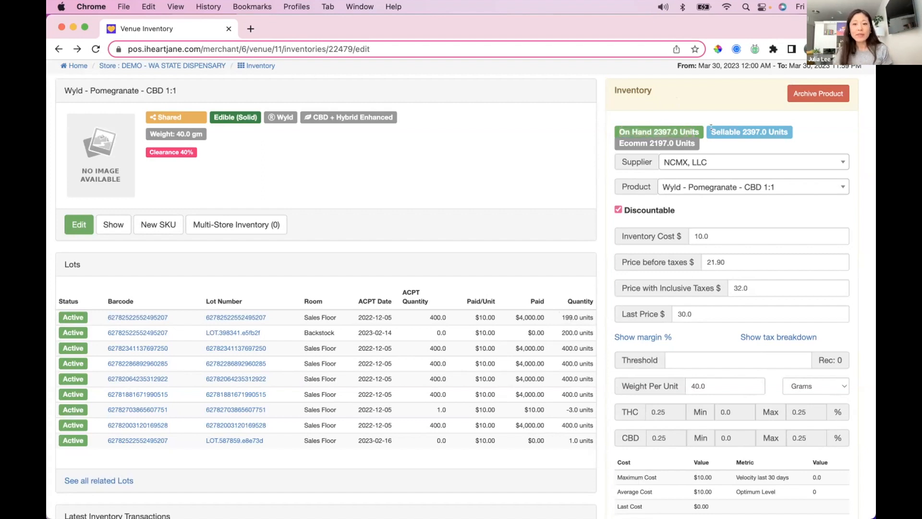
drag(710, 127, 780, 125)
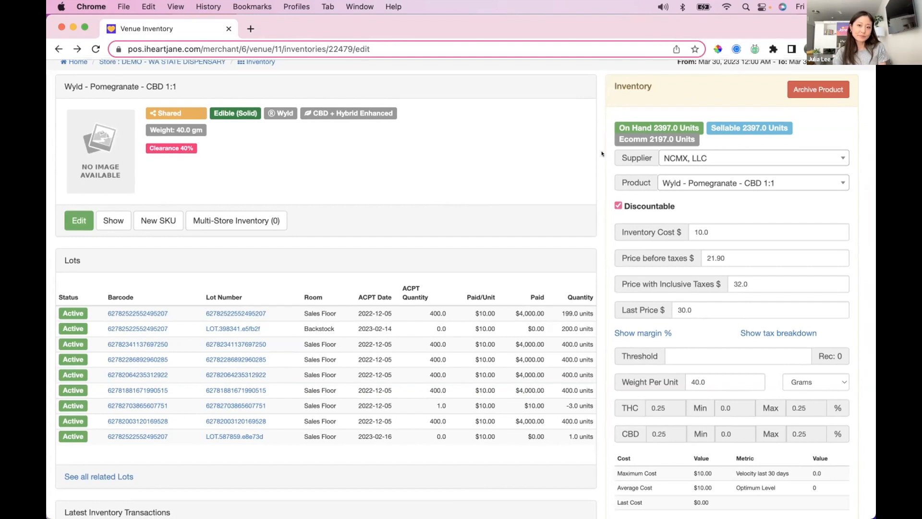
scroll(603, 156, up, 2)
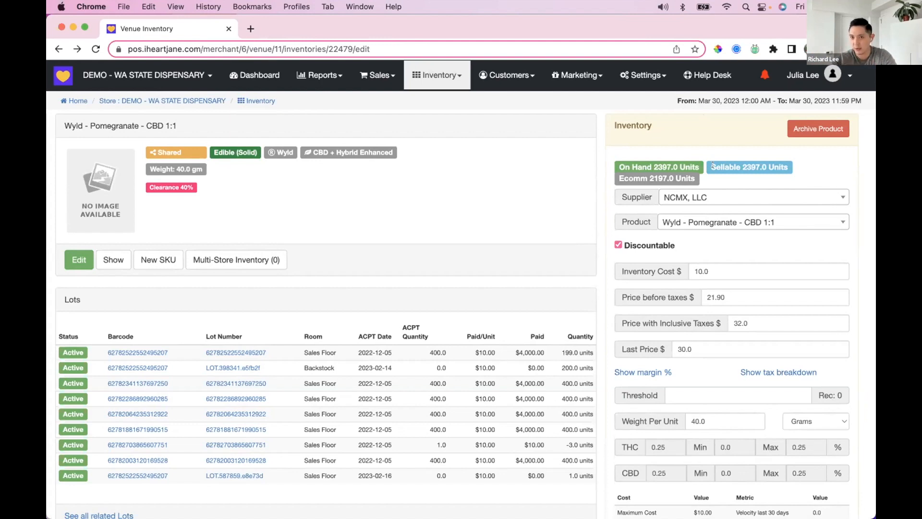
Step: Switch to Postman with The CDC menu feed request open and enlarge its window to fill the screen
mouse_move(308, 504)
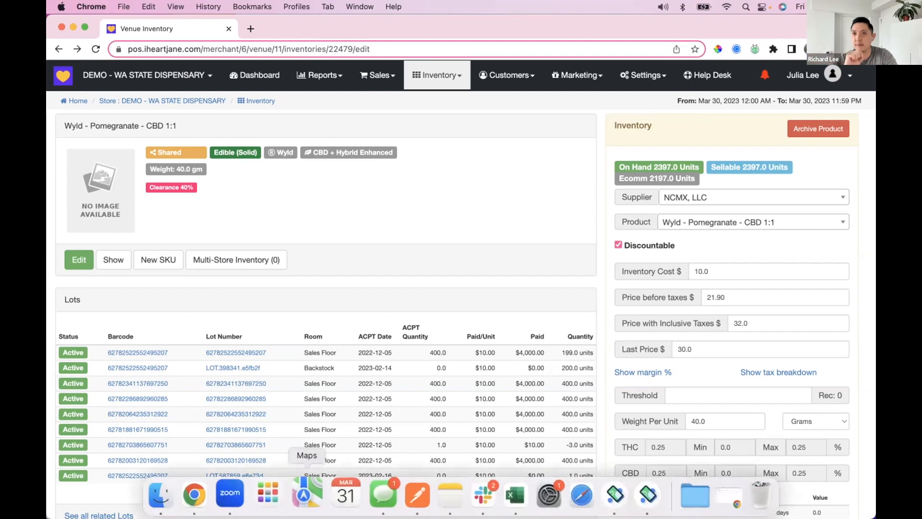
click(402, 491)
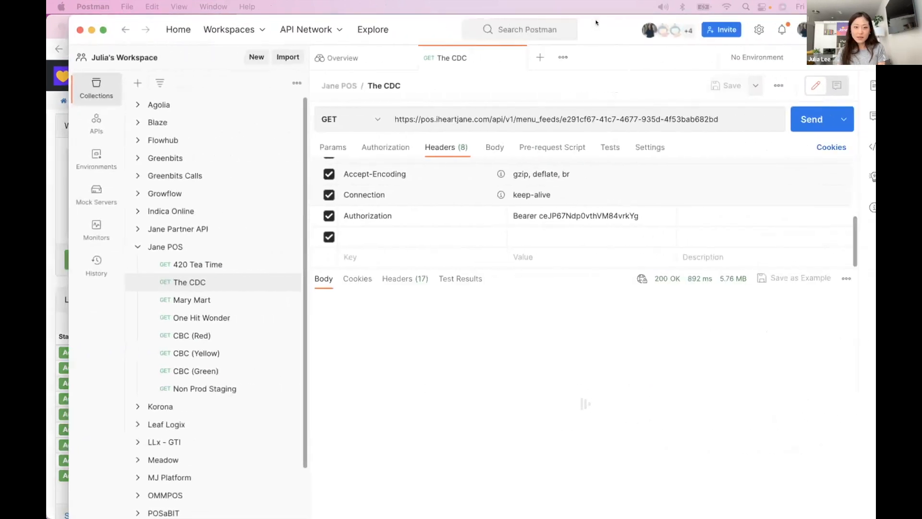
double_click(595, 33)
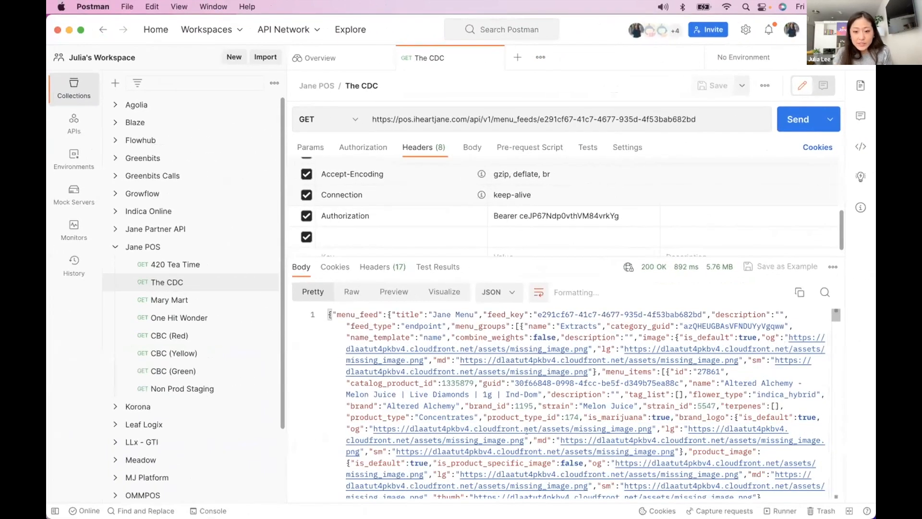
Step: Look through The CDC request's JSON response for the menu items' names, tags, prices and quantity-on-hand fields
scroll(493, 417, down, 15)
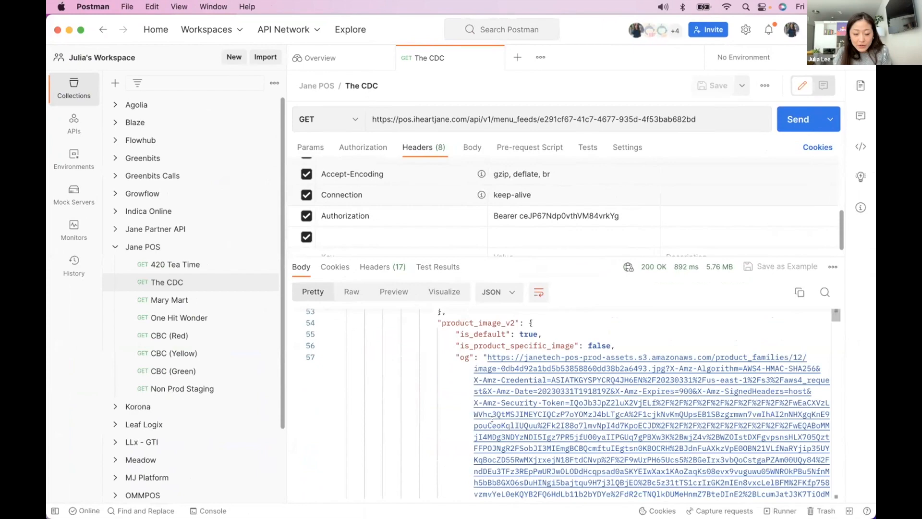
scroll(493, 420, down, 10)
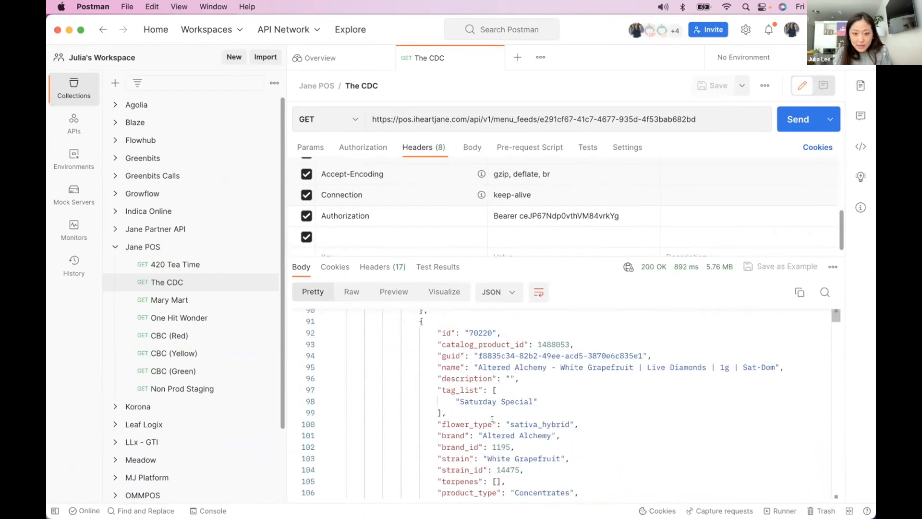
scroll(492, 417, down, 10)
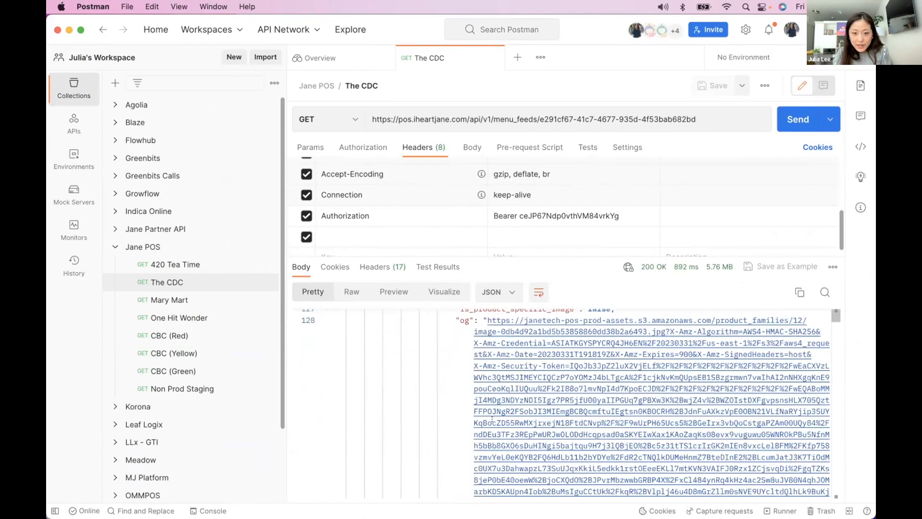
scroll(492, 418, down, 5)
scroll(492, 422, up, 4)
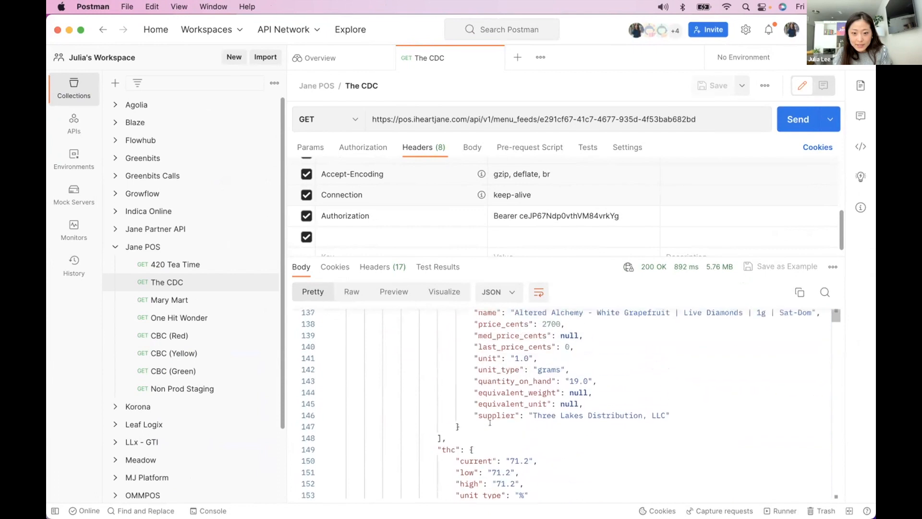
Step: Point out the quantity_on_hand field in The CDC response, and minimize Postman to return to the Wyld - Pomegranate - CBD 1:1 item in Chrome
drag(596, 438, 462, 437)
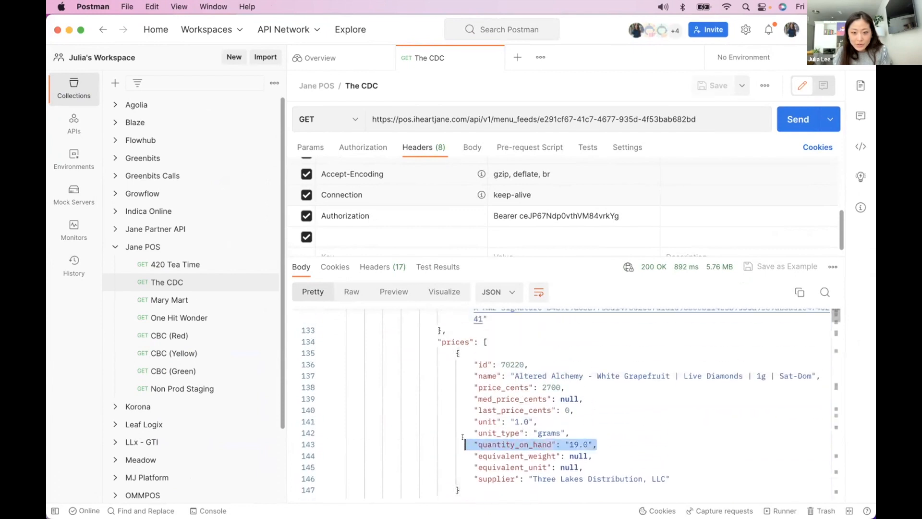
click(511, 444)
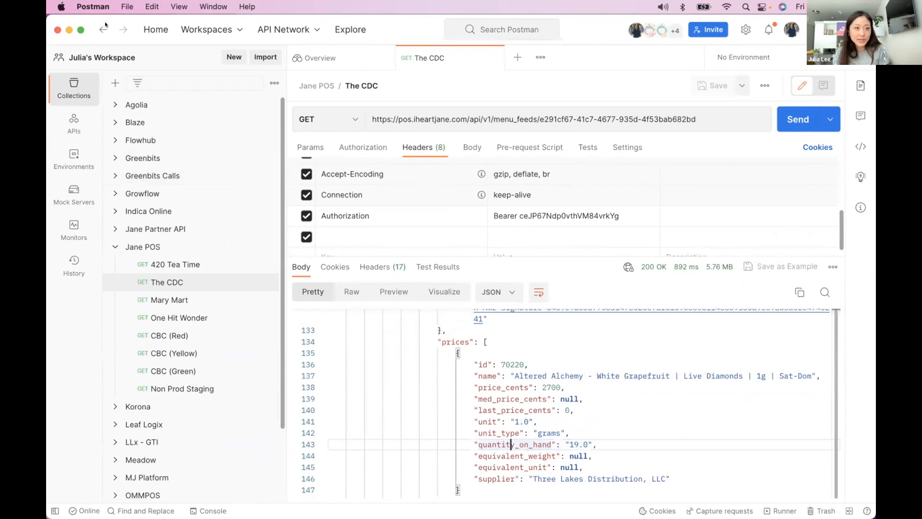
click(69, 29)
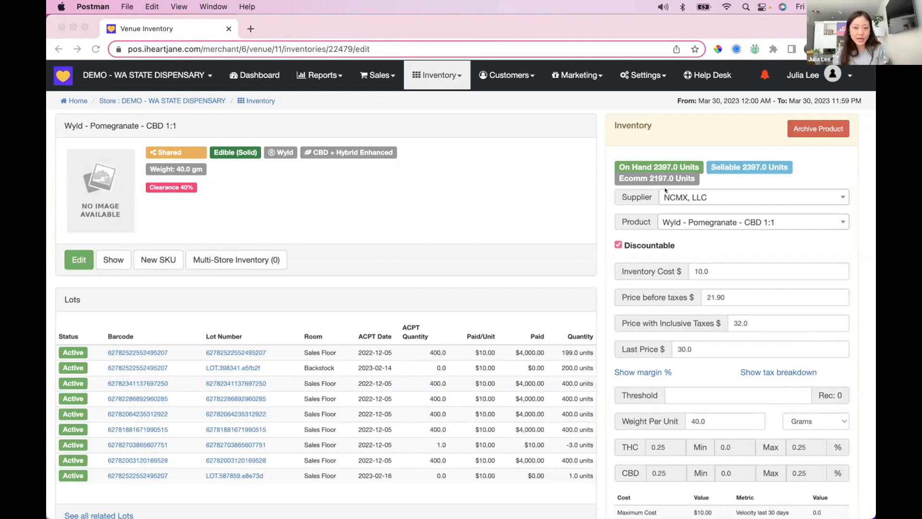
Step: Sync the quantity on hand for the Wyld - Pomegranate - CBD 1:1 item and review its unit totals
scroll(665, 190, down, 1)
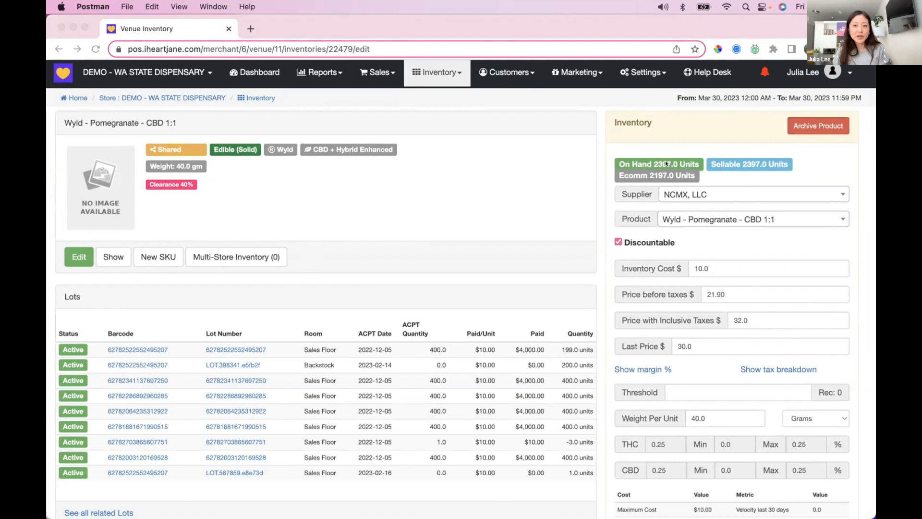
scroll(665, 161, down, 5)
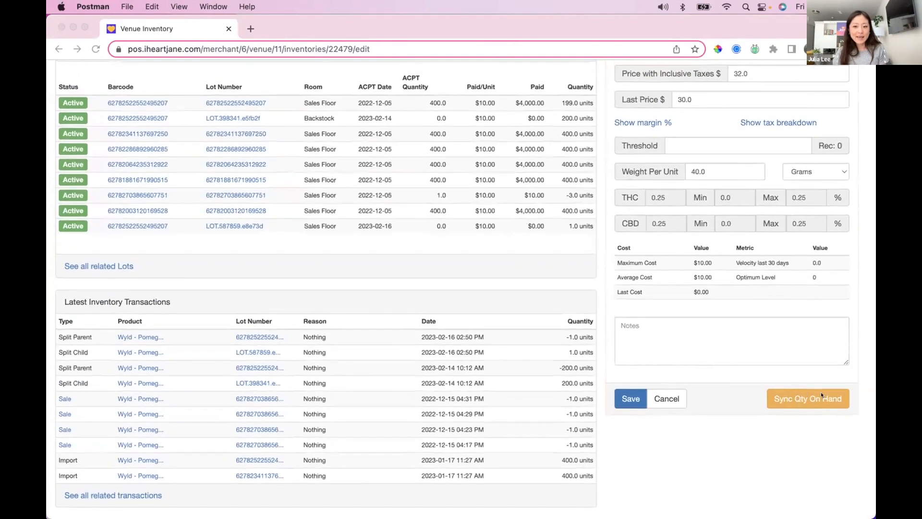
click(799, 396)
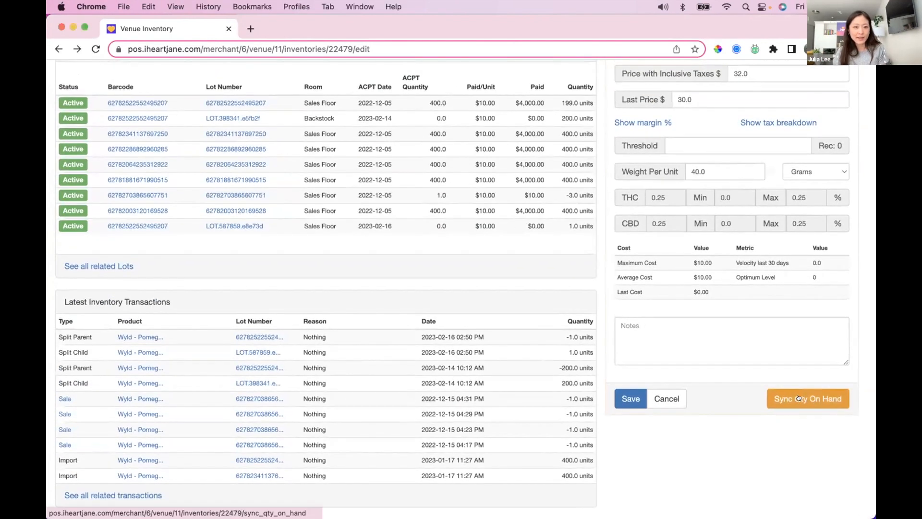
click(798, 398)
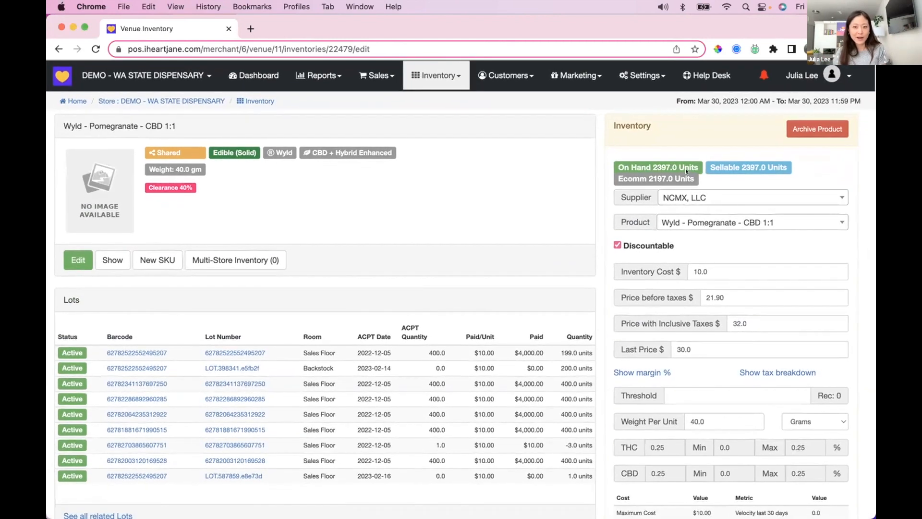
scroll(730, 240, down, 5)
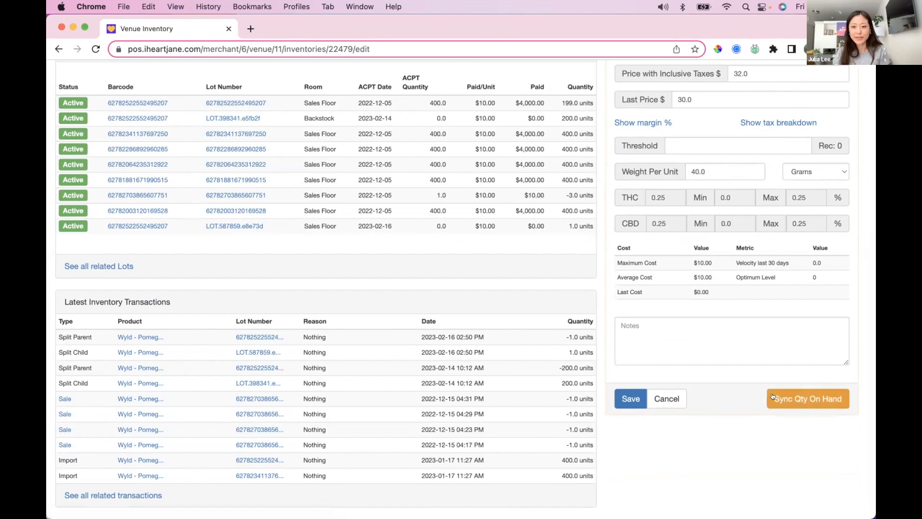
scroll(772, 396, up, 3)
scroll(771, 396, up, 3)
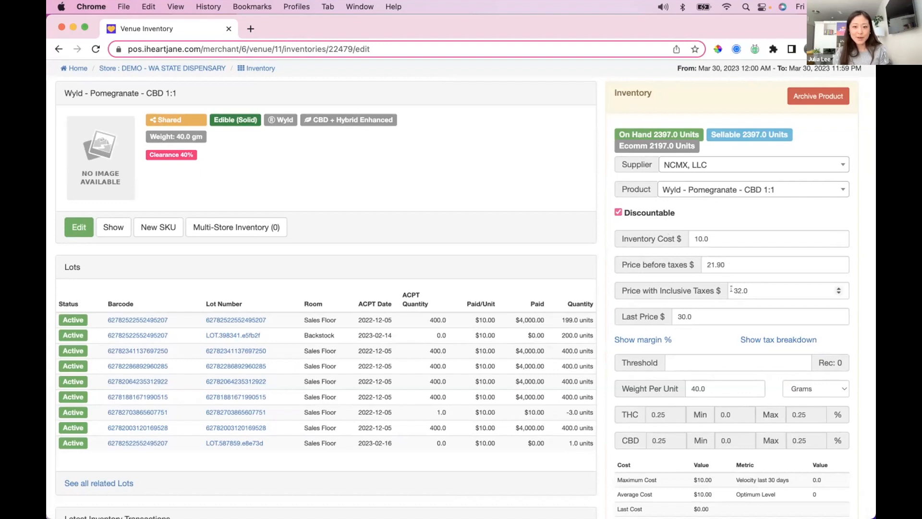
Step: Set the item's Price with Inclusive Taxes to 34 and save the item
scroll(731, 289, down, 2)
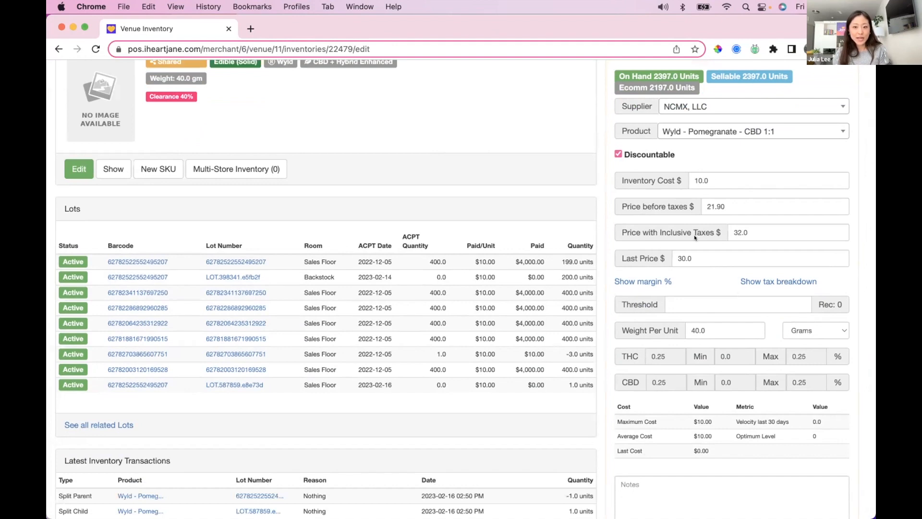
double_click(747, 232)
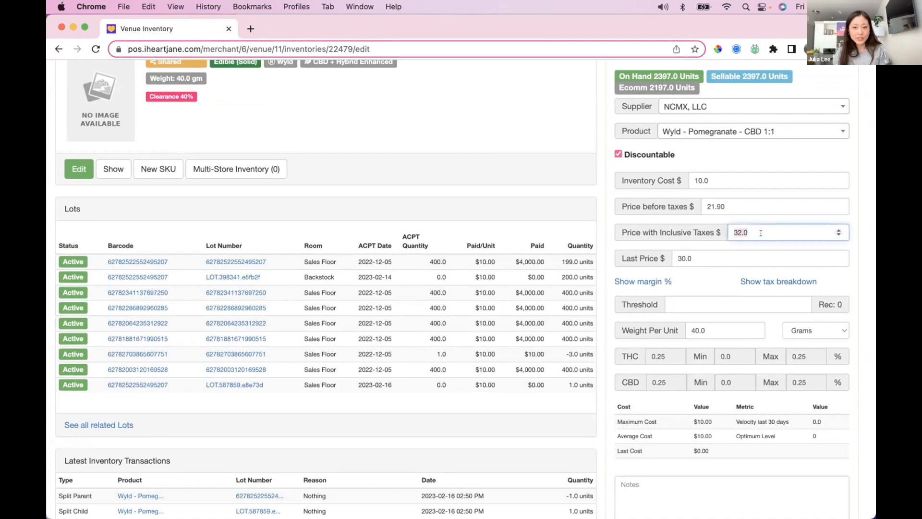
text(34)
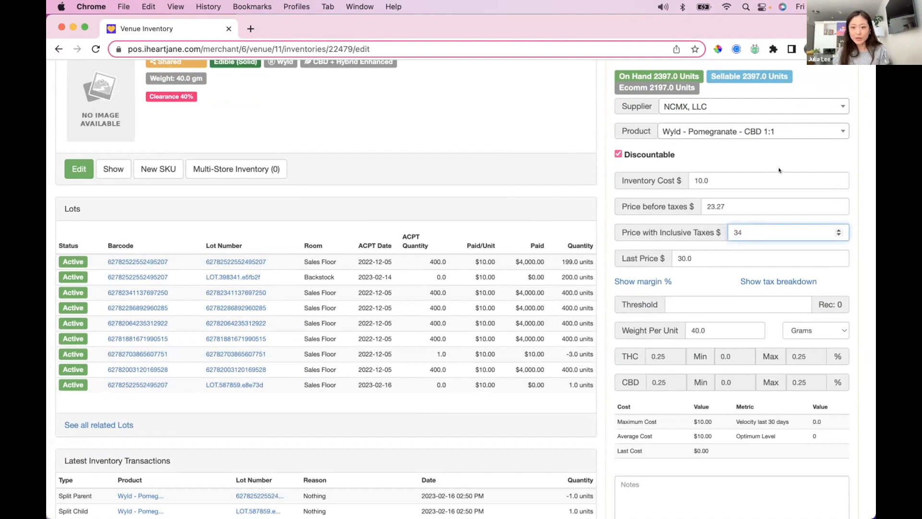
scroll(654, 357, down, 5)
click(625, 456)
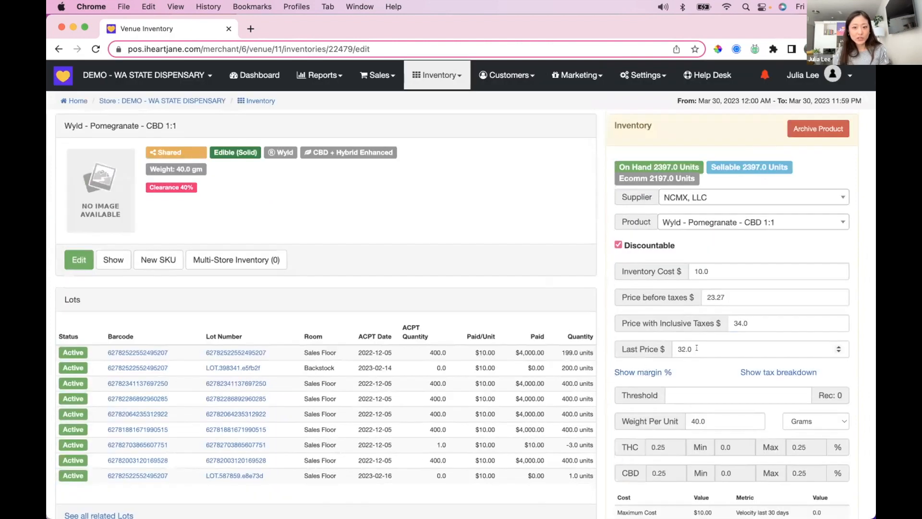
Step: Check the item's Last Price against the price_cents and last_price_cents fields in Postman's The CDC response, and return to the item in Chrome
drag(696, 348, 660, 346)
click(695, 347)
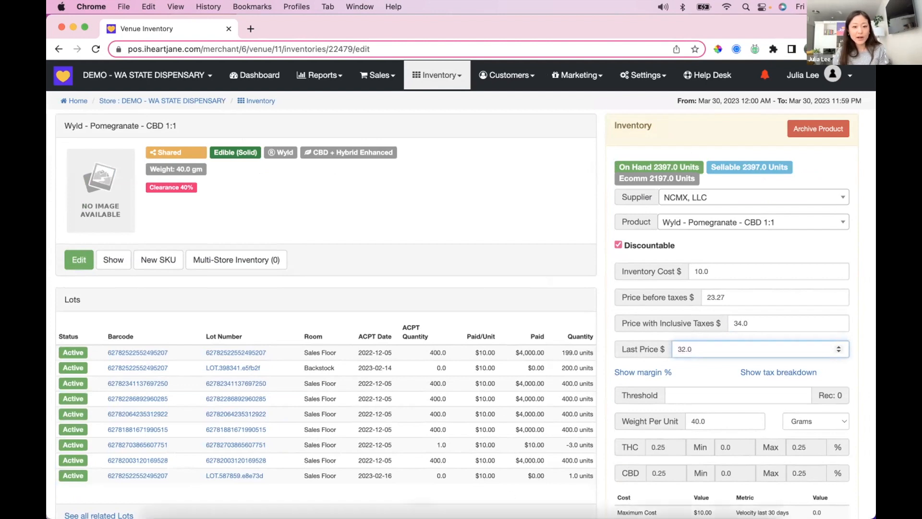
click(407, 492)
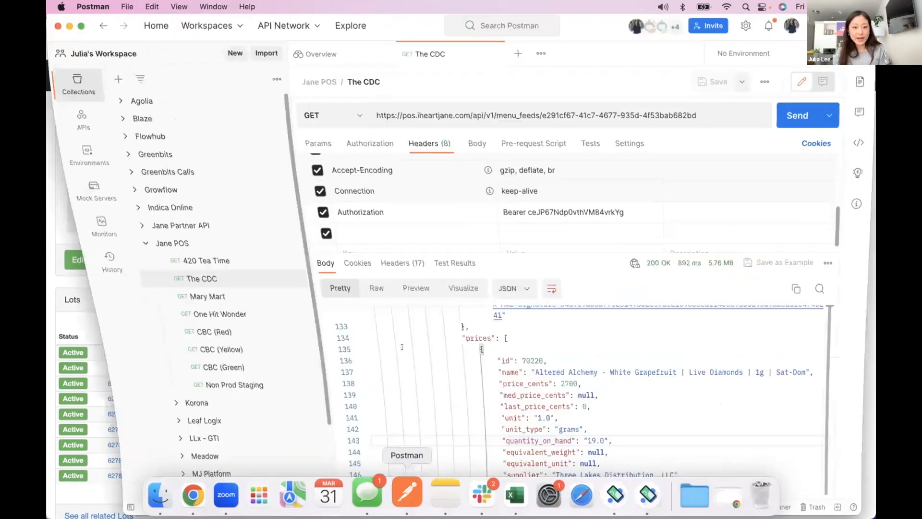
drag(564, 386, 471, 383)
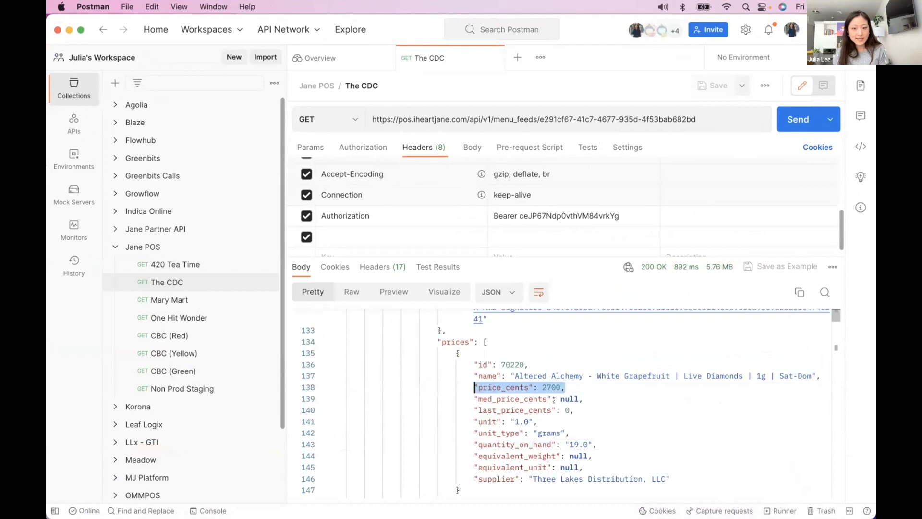
click(533, 398)
drag(573, 409, 467, 405)
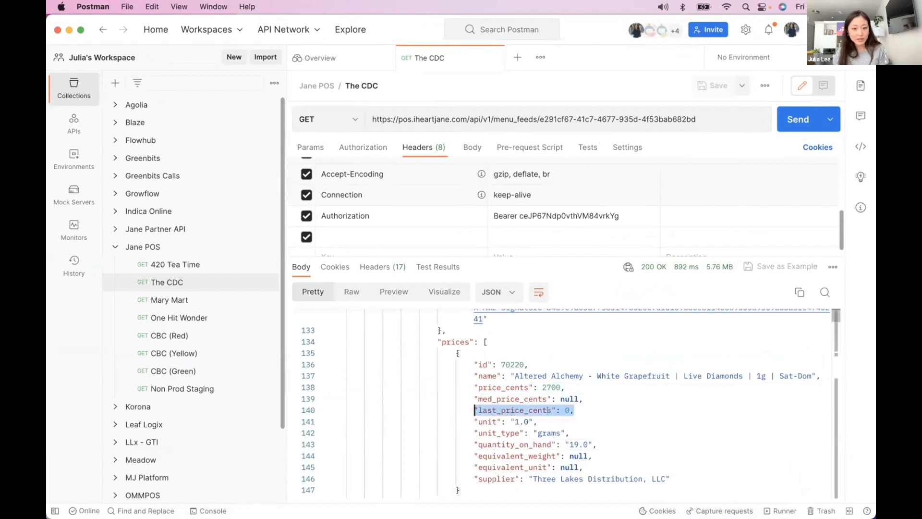
click(565, 410)
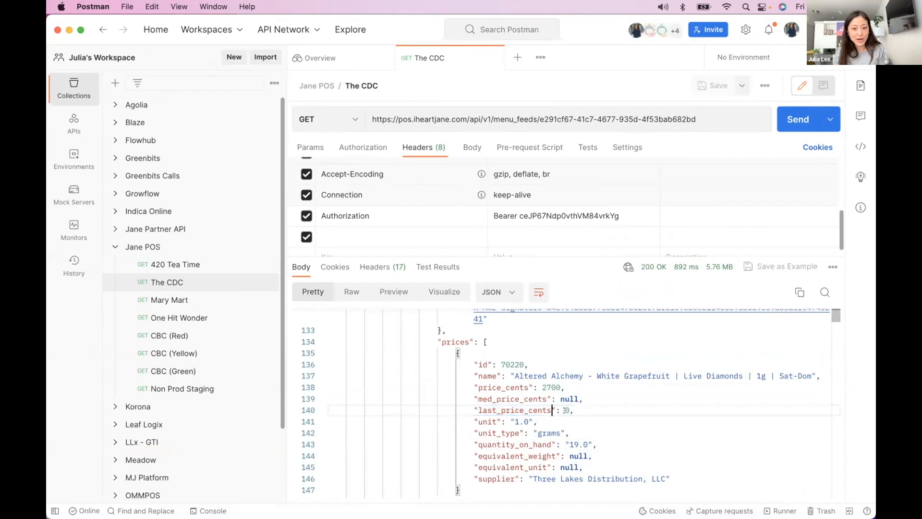
click(69, 29)
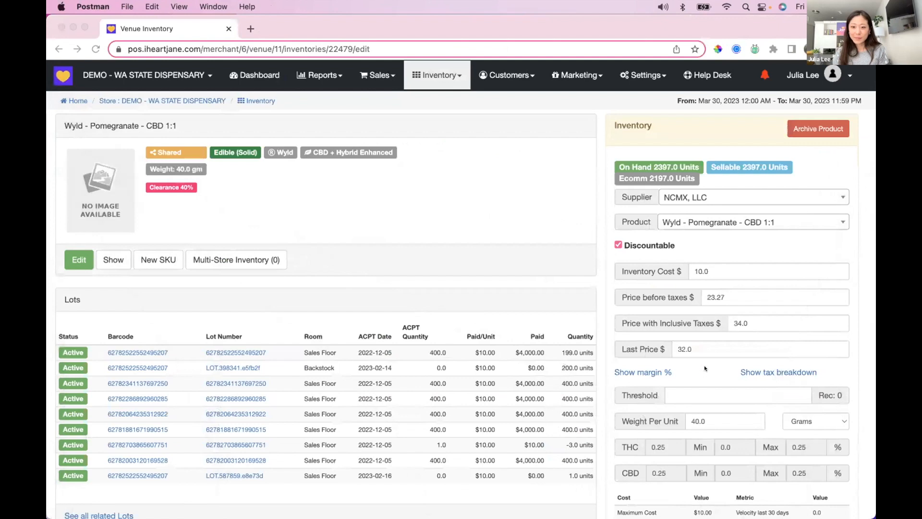
Step: Show the item's margin percentage, set it to 60, and save the item
scroll(624, 237, down, 3)
click(643, 267)
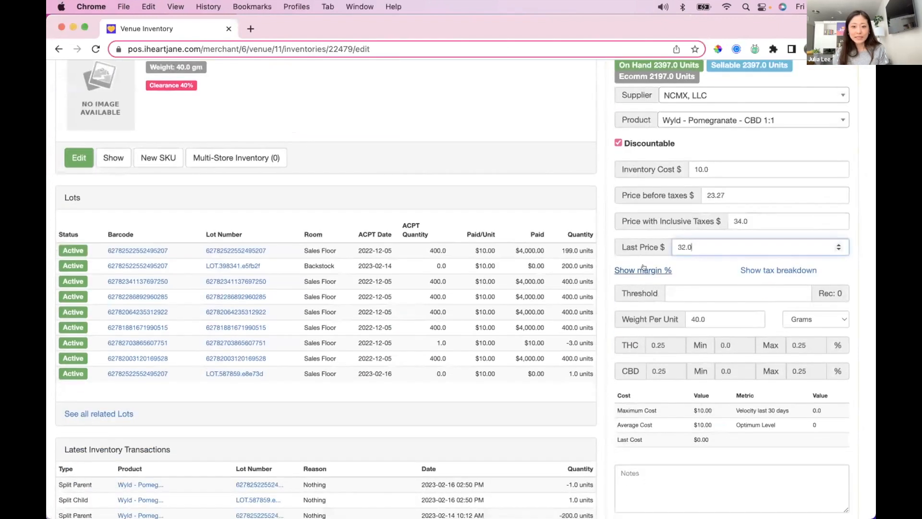
click(643, 269)
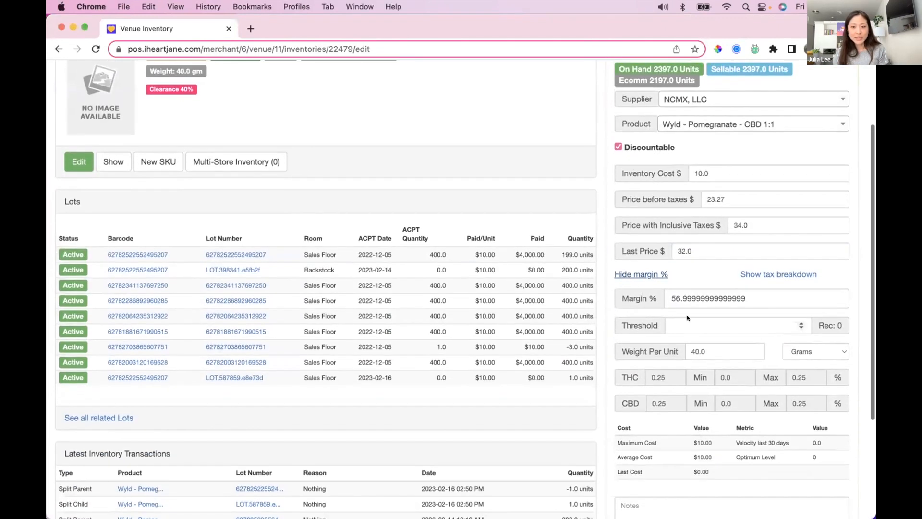
click(750, 292)
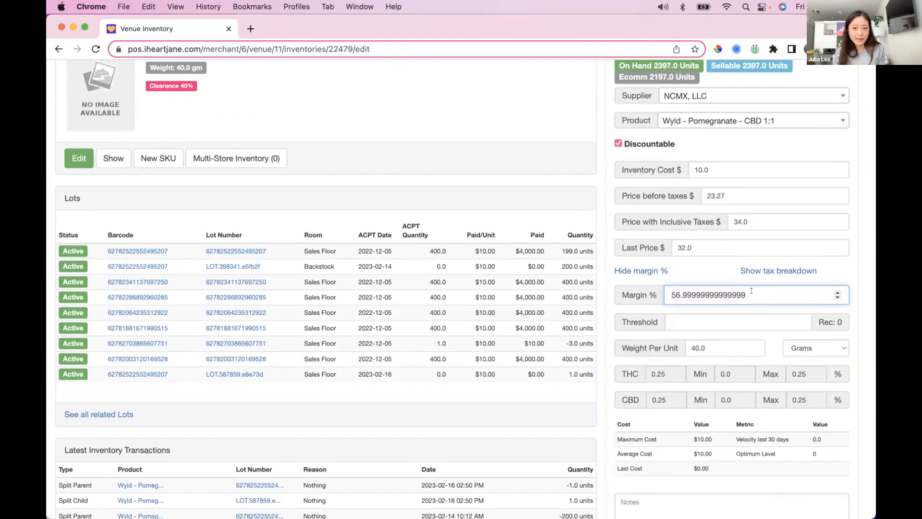
double_click(741, 291)
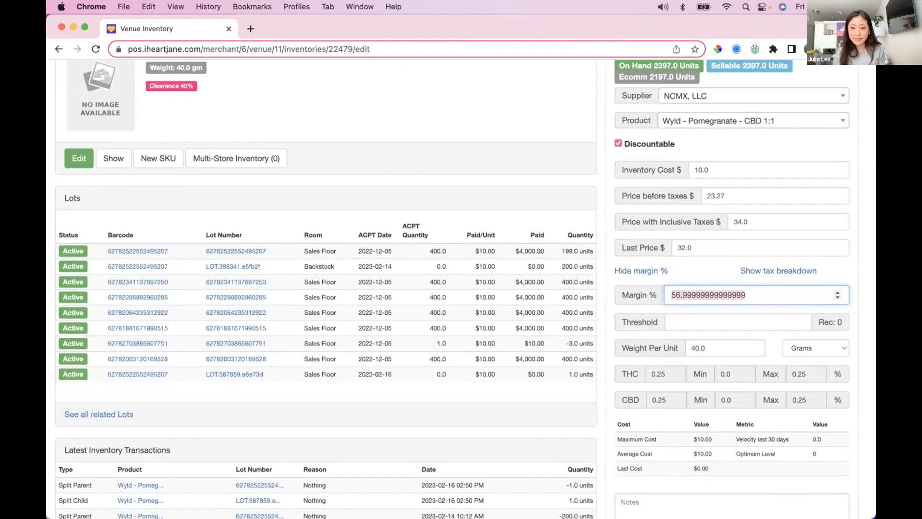
text(60)
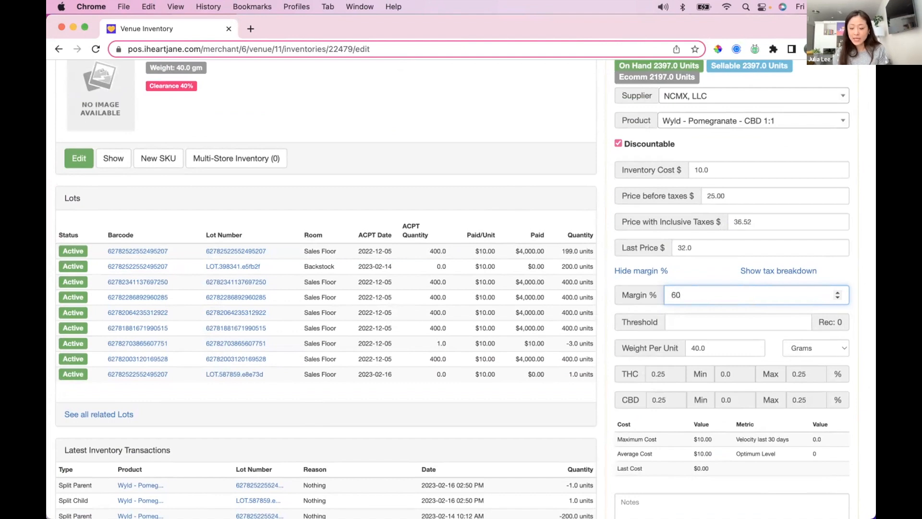
scroll(461, 336, down, 3)
click(630, 495)
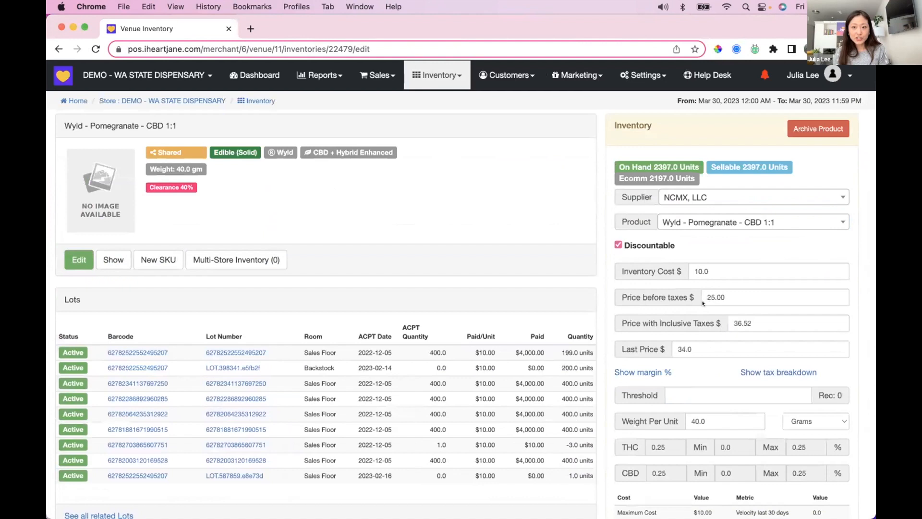
Step: Show the item's margin and tax breakdown to review the Sales Tax and Cannabis Tax included in its price
scroll(730, 299, down, 1)
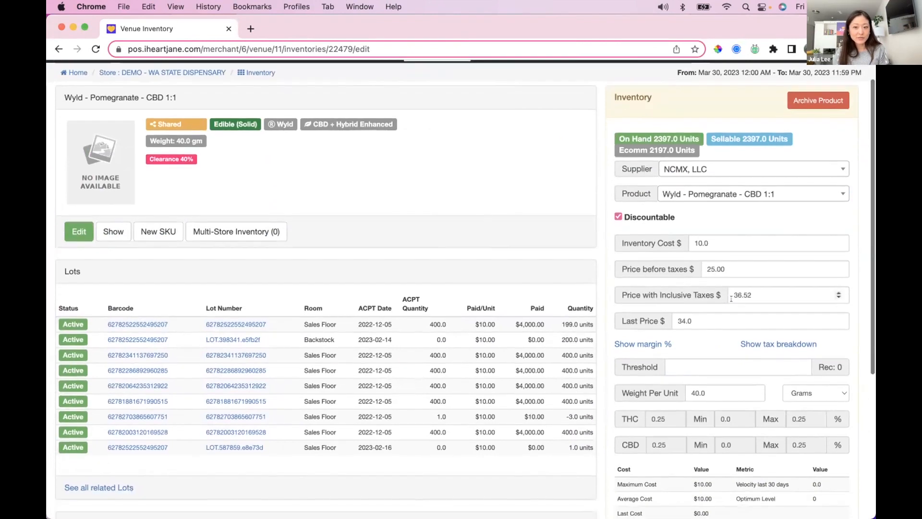
click(653, 343)
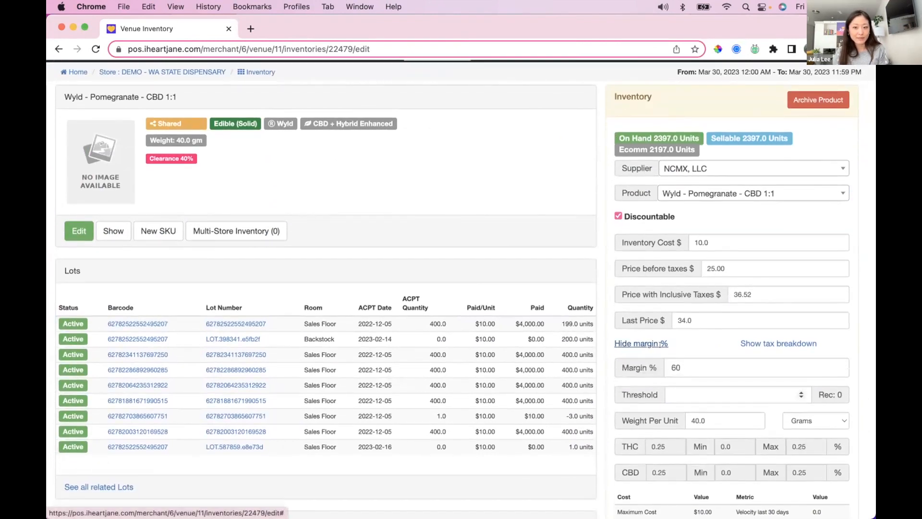
click(780, 341)
scroll(655, 318, down, 3)
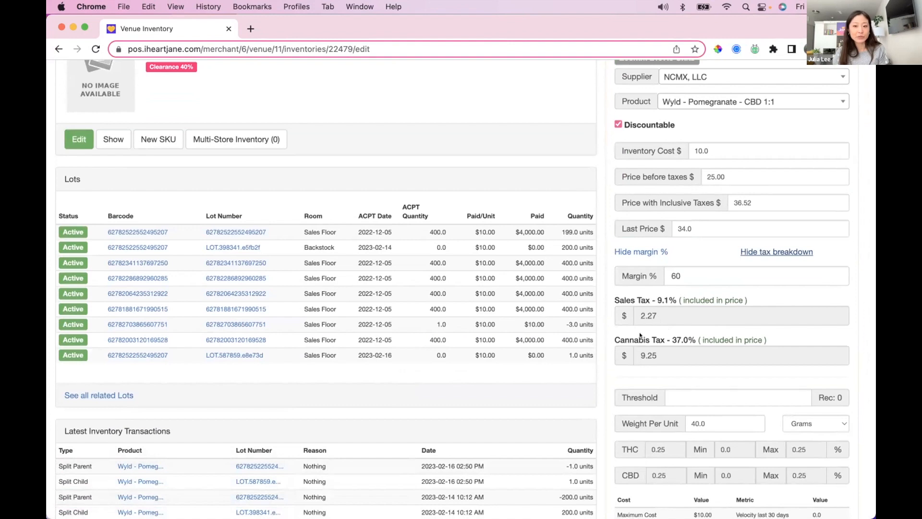
scroll(666, 333, down, 2)
Step: Set the item's Threshold to 100 and save the item
click(677, 344)
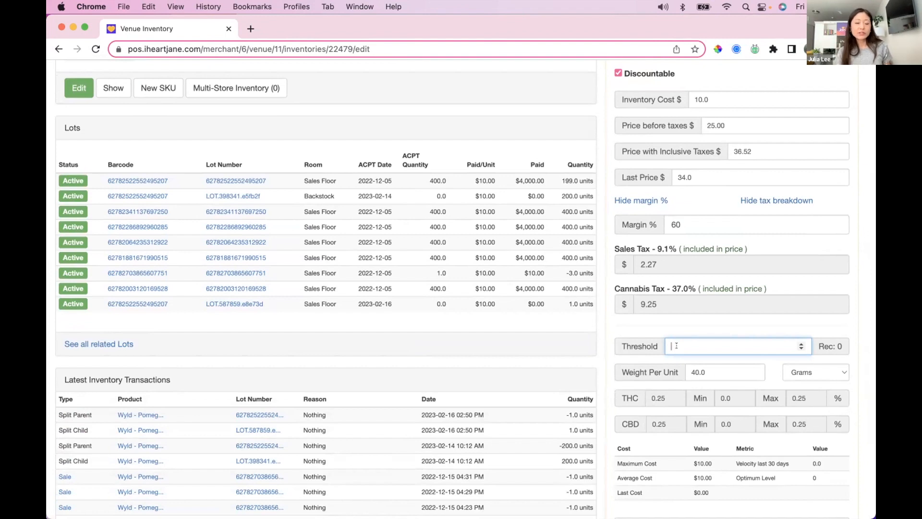
scroll(528, 284, up, 4)
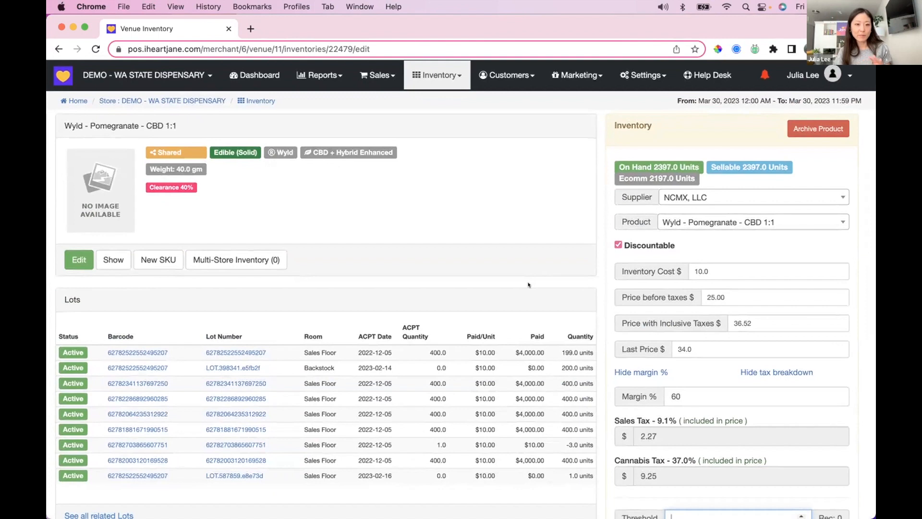
scroll(528, 284, down, 3)
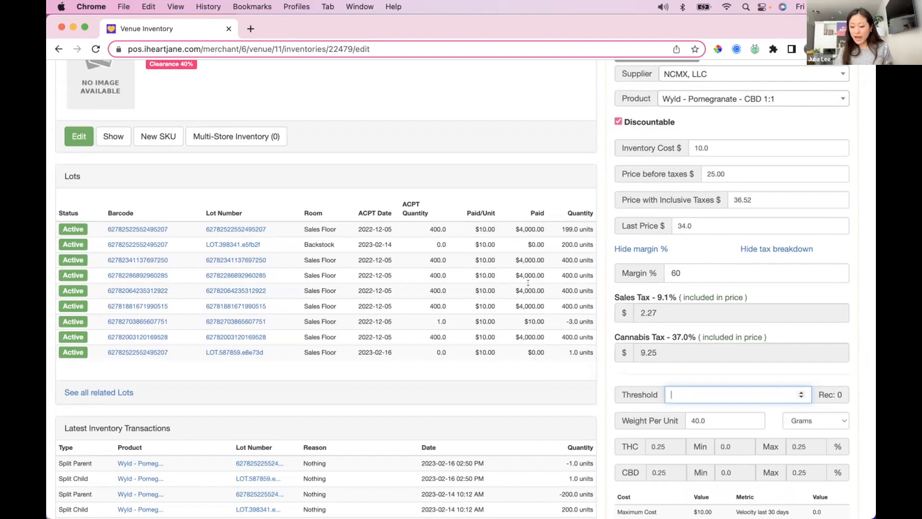
text(100)
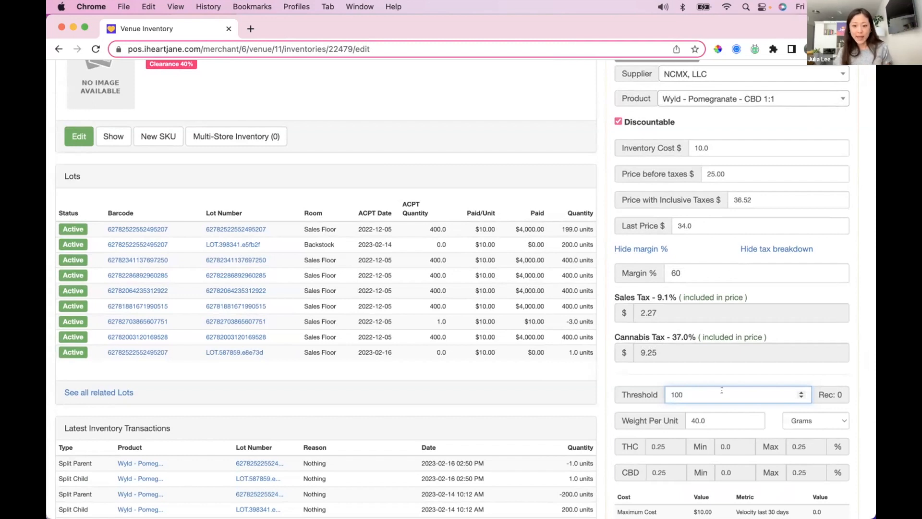
click(511, 390)
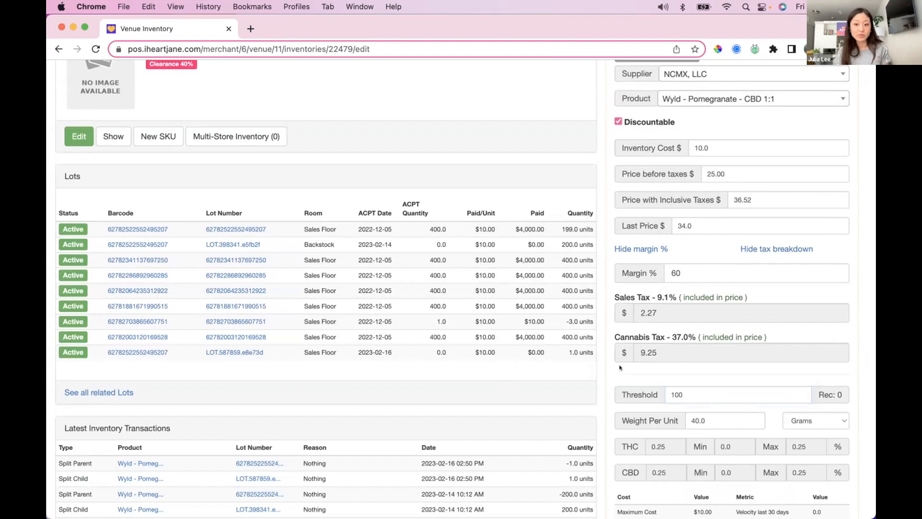
scroll(620, 369, down, 5)
click(624, 489)
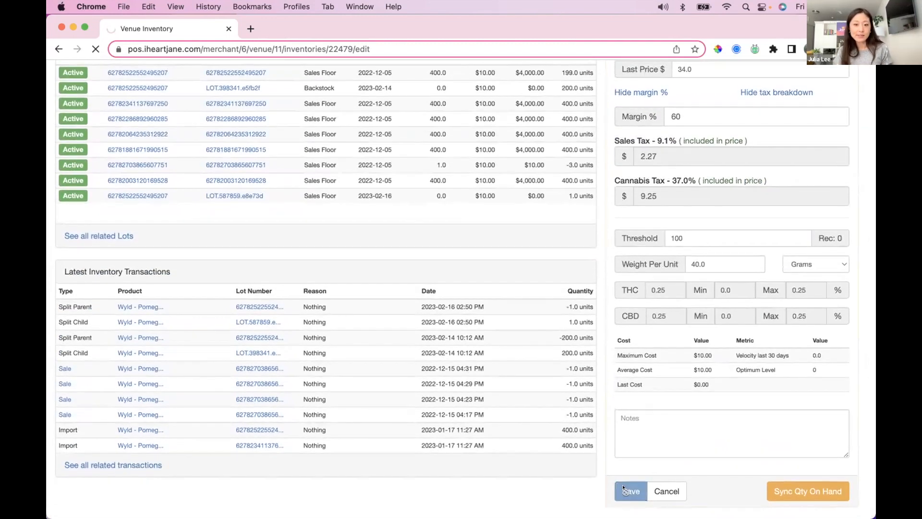
scroll(610, 436, down, 5)
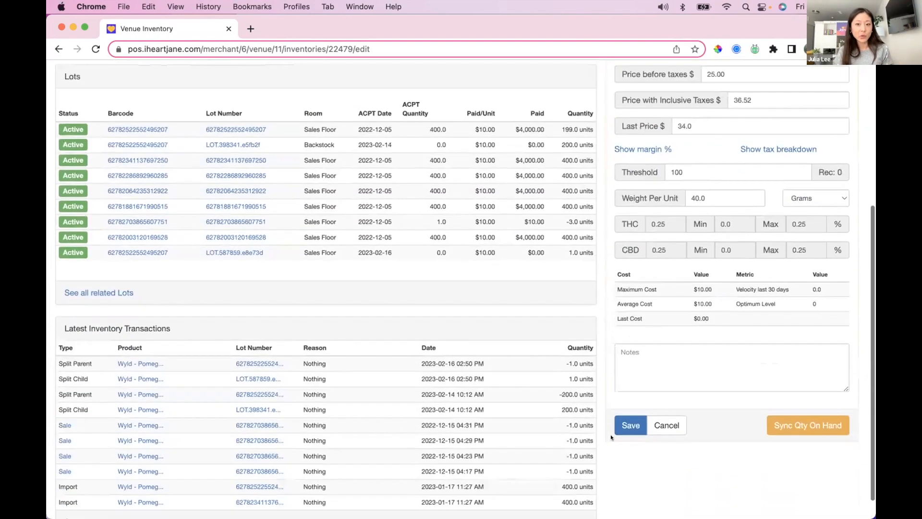
Step: Review the item's Threshold, Weight Per Unit and THC fields
click(649, 171)
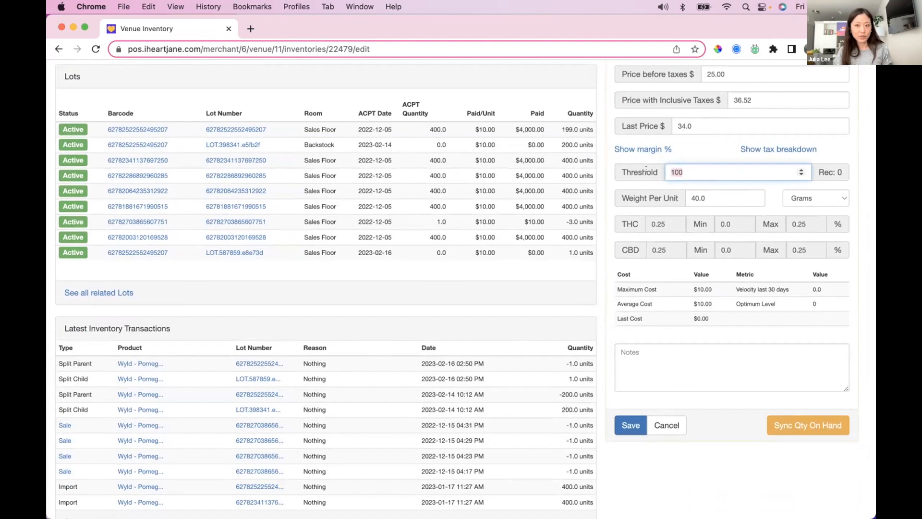
click(696, 165)
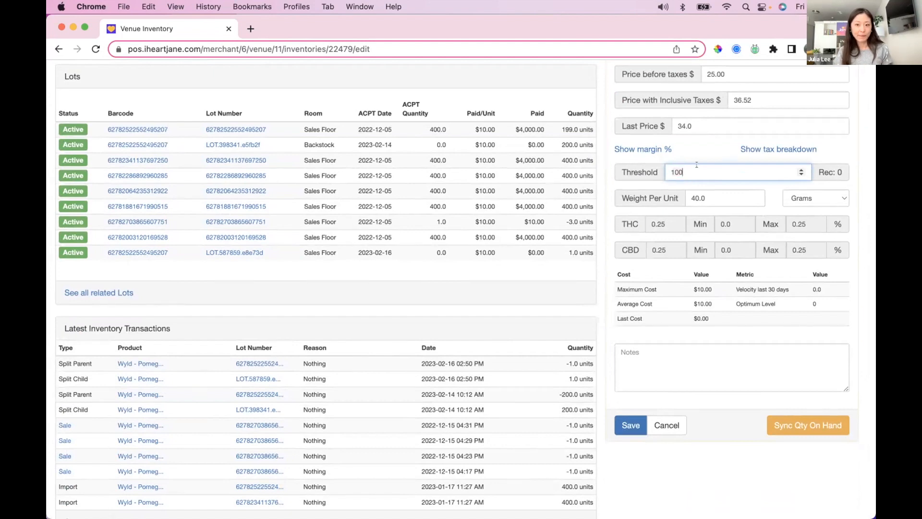
scroll(711, 183, up, 1)
click(742, 220)
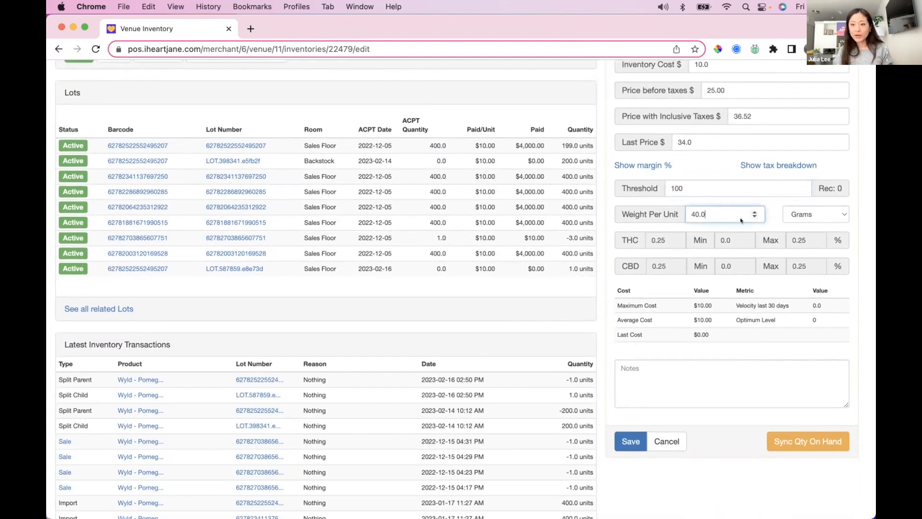
click(667, 240)
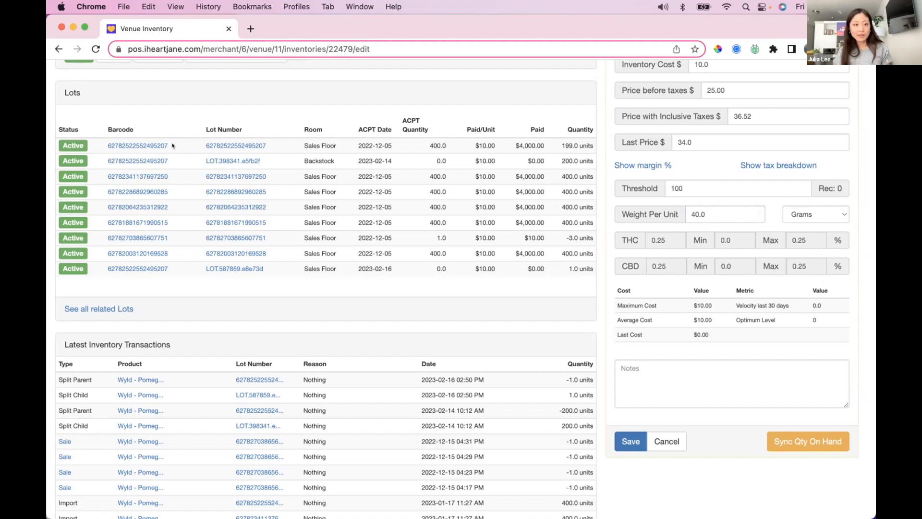
Step: Open the item's 199-unit Sales Floor lot to review its Tested THC and CBD fields, and return to the item
click(222, 140)
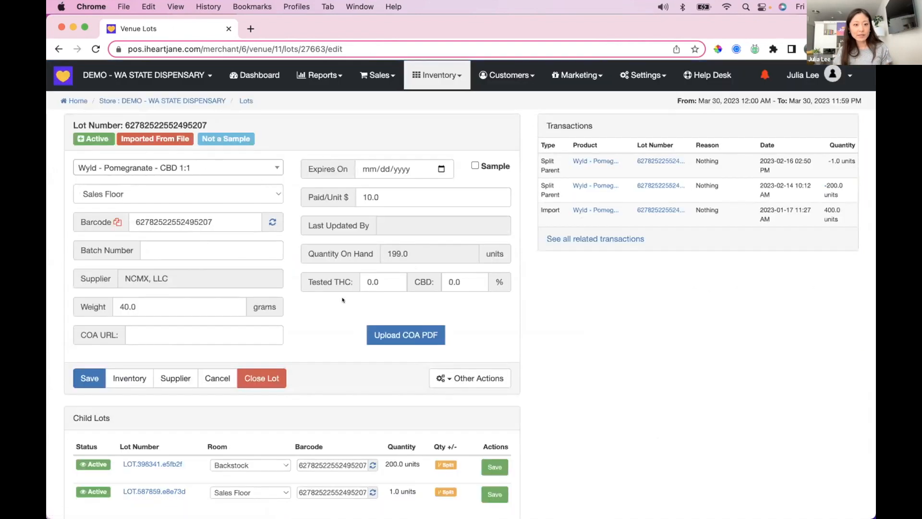
click(364, 275)
click(449, 281)
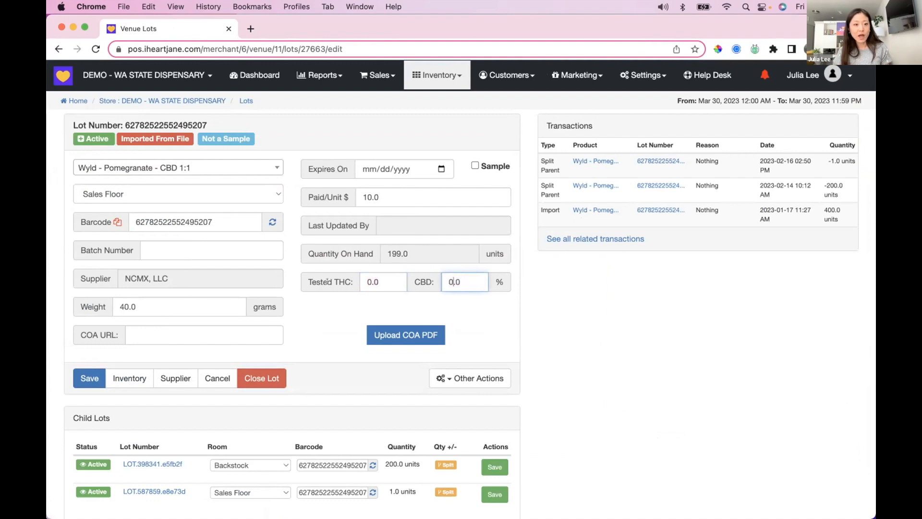
click(58, 49)
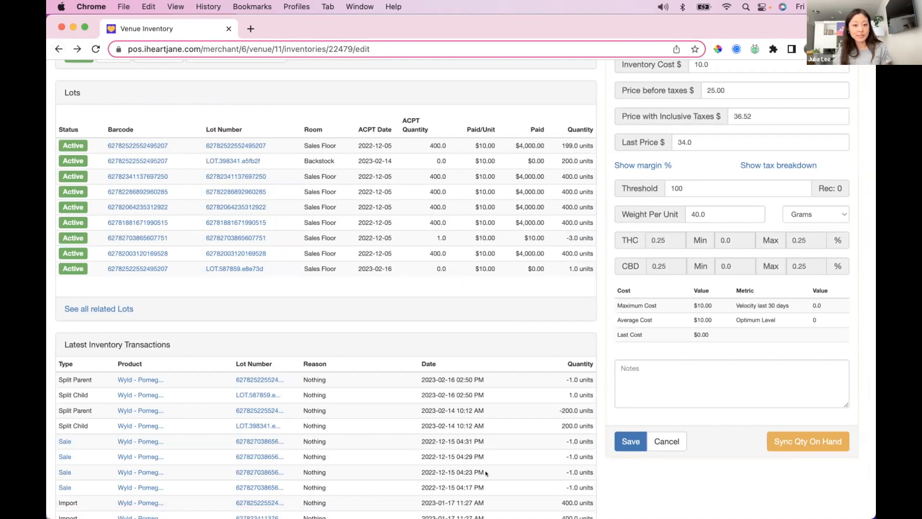
Step: Examine the current, low and high thc and cbd values in Postman's The CDC response, and return to the item in Chrome
click(376, 487)
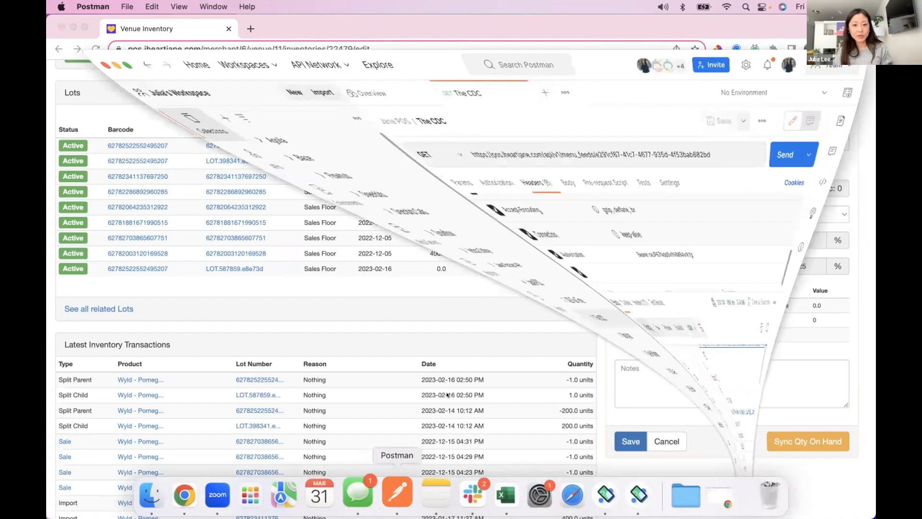
scroll(532, 382, up, 6)
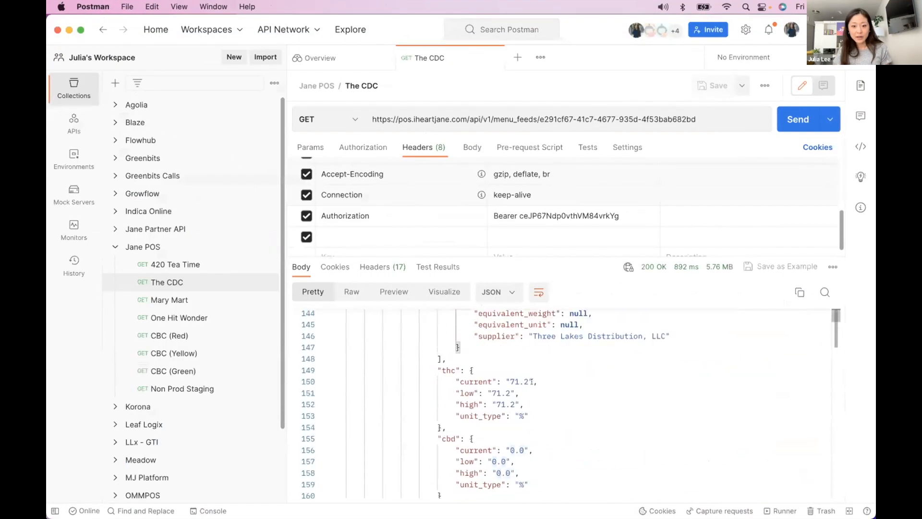
scroll(531, 381, up, 1)
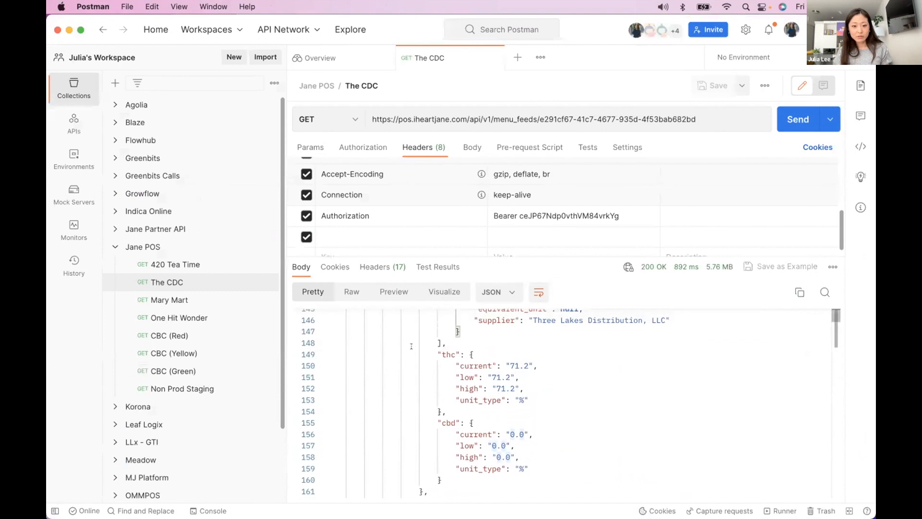
drag(510, 366, 538, 366)
drag(506, 434, 523, 434)
click(482, 433)
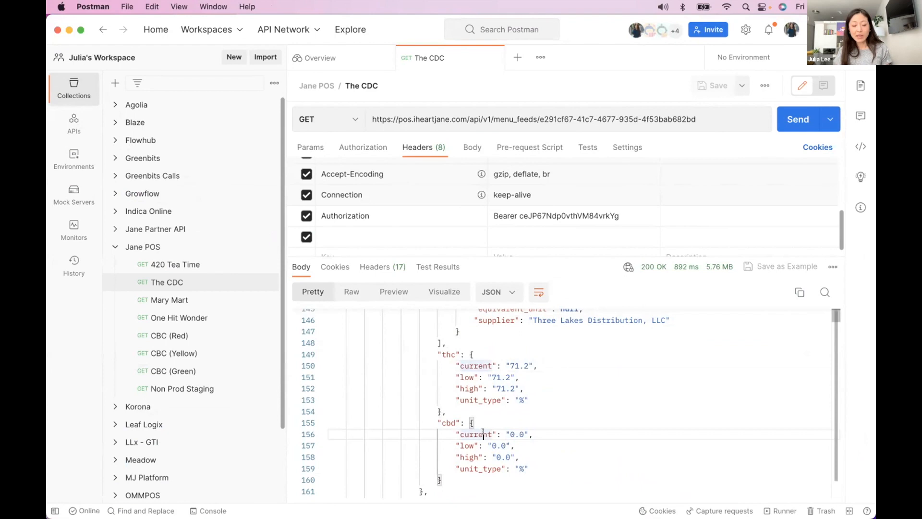
click(506, 388)
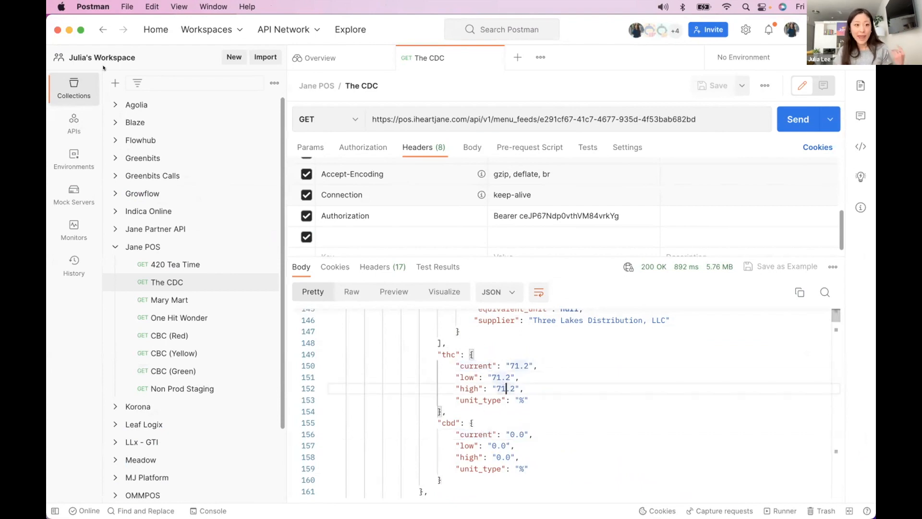
double_click(476, 365)
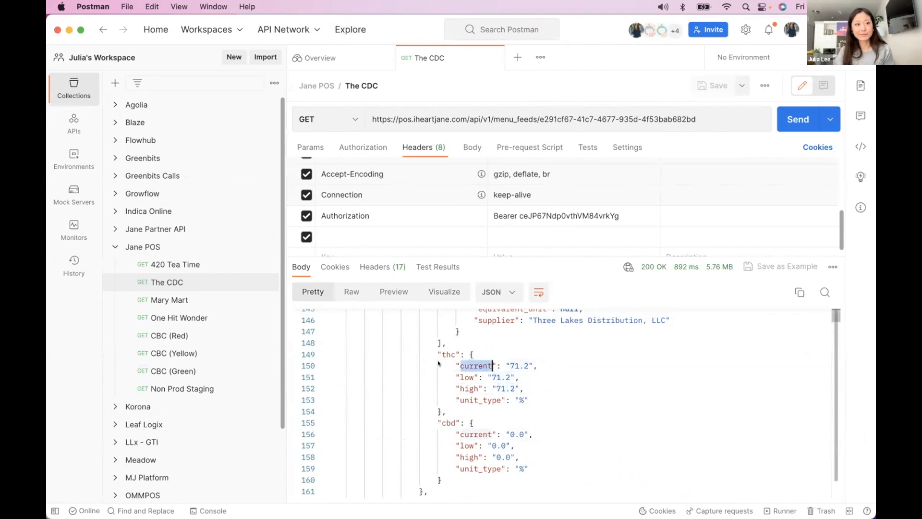
click(69, 28)
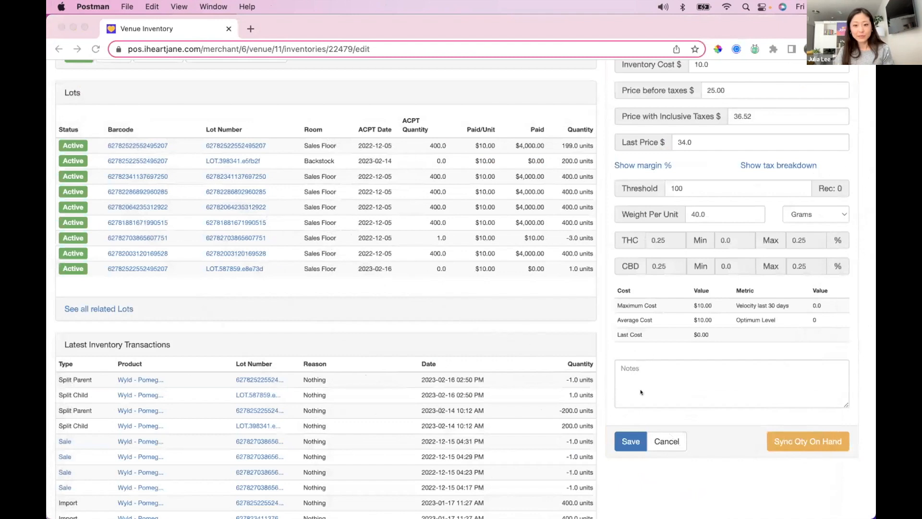
click(641, 389)
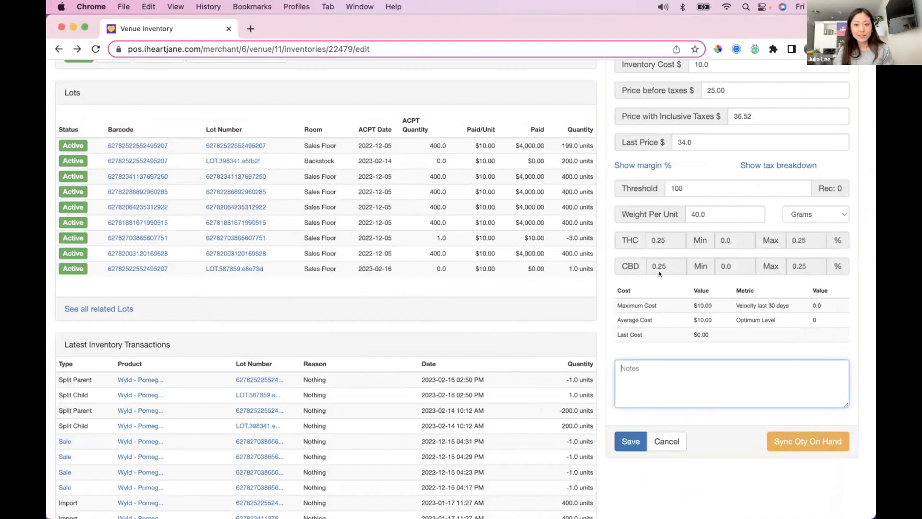
Step: Set the item's Price with Inclusive Taxes to 32
scroll(682, 174, up, 1)
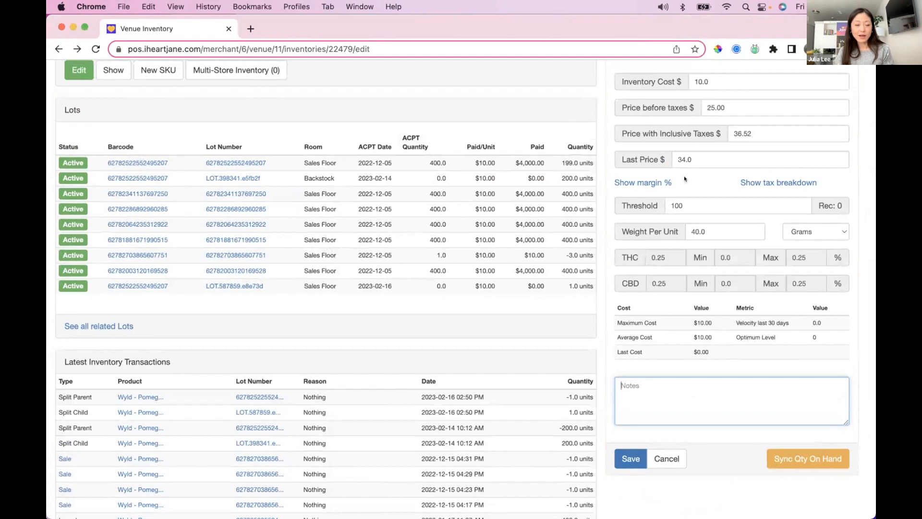
scroll(685, 179, up, 3)
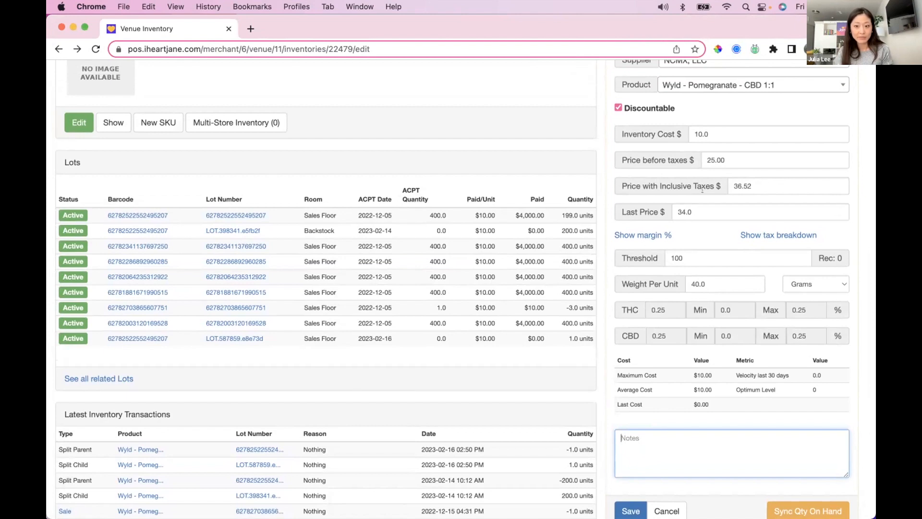
drag(766, 182, 670, 183)
text(32)
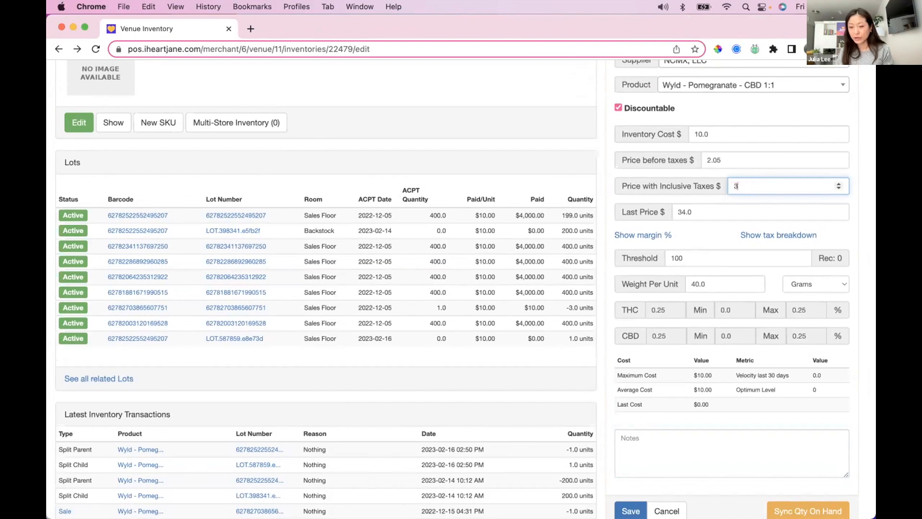
Step: Add the note "Changing price to $32" followed by a dash and the author's first name, and save the item
click(703, 457)
text(Changing price for)
key(BackSpace)
key(BackSpace)
key(BackSpace)
text(tp)
text(o $32 )
text(- Julia)
scroll(788, 427, down, 1)
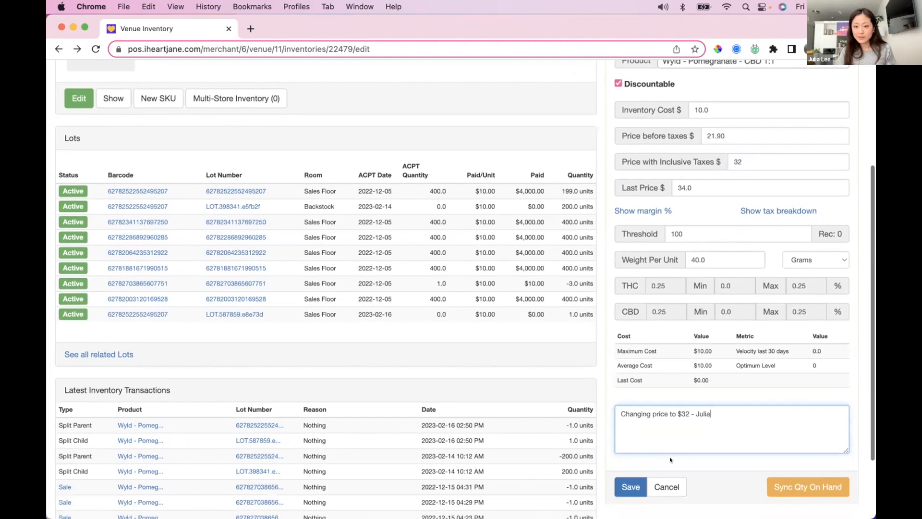
click(630, 499)
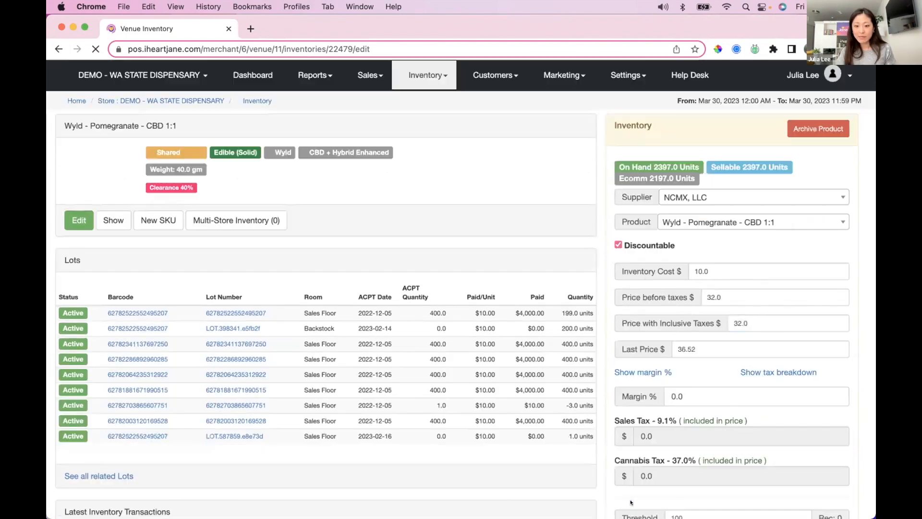
Step: Review the saved item's note, prices, lots and latest inventory transactions
scroll(642, 272, down, 5)
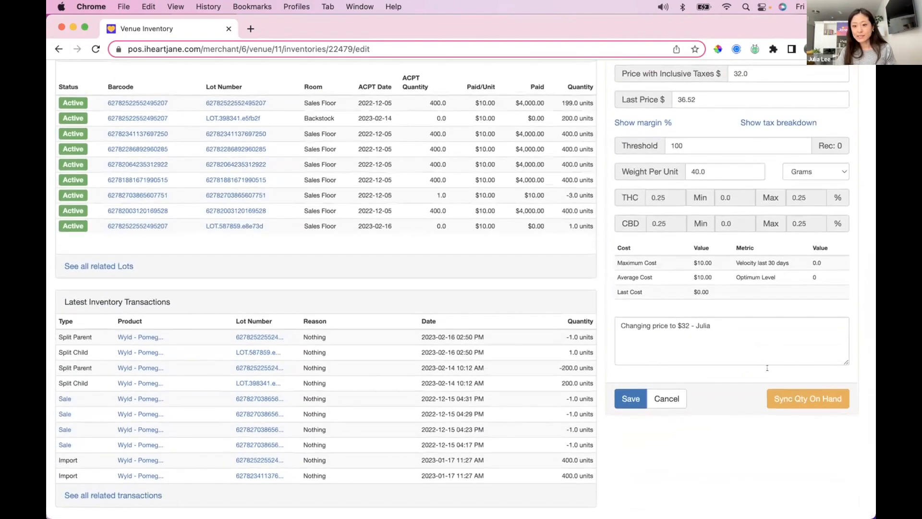
click(706, 328)
scroll(557, 347, up, 3)
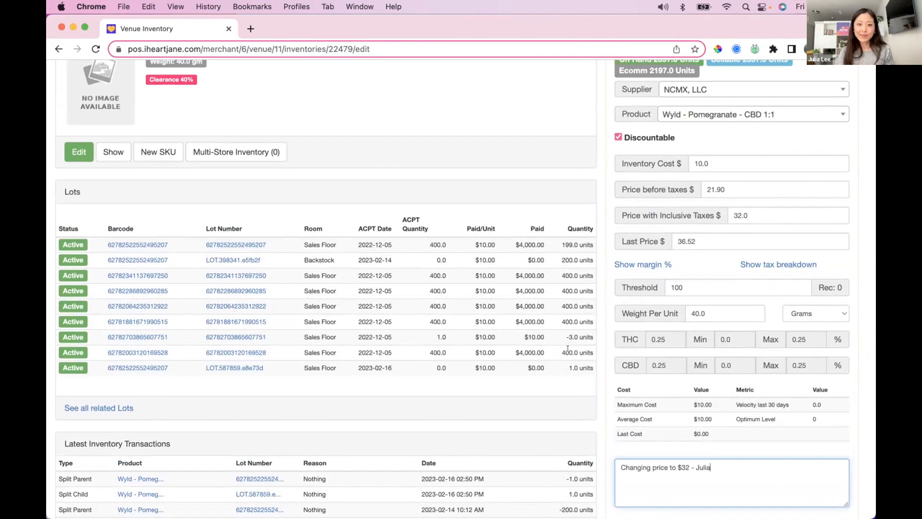
scroll(568, 349, down, 3)
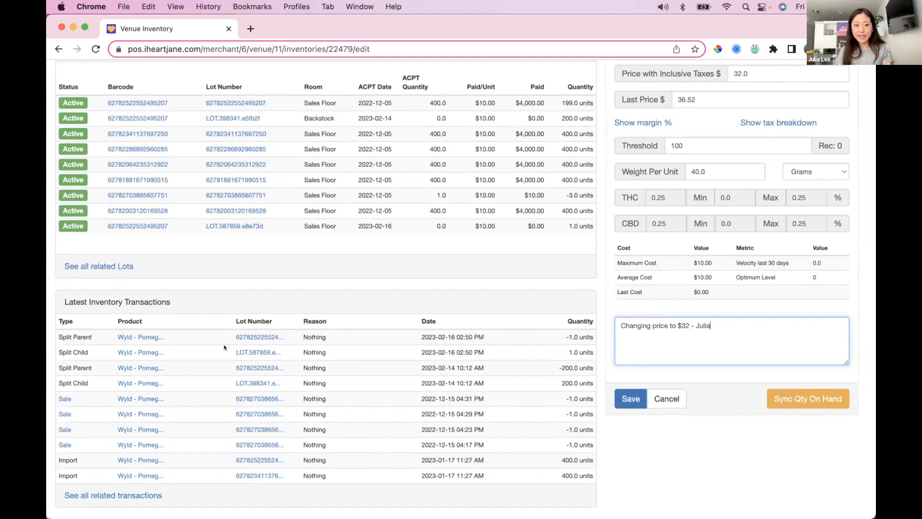
scroll(428, 196, up, 5)
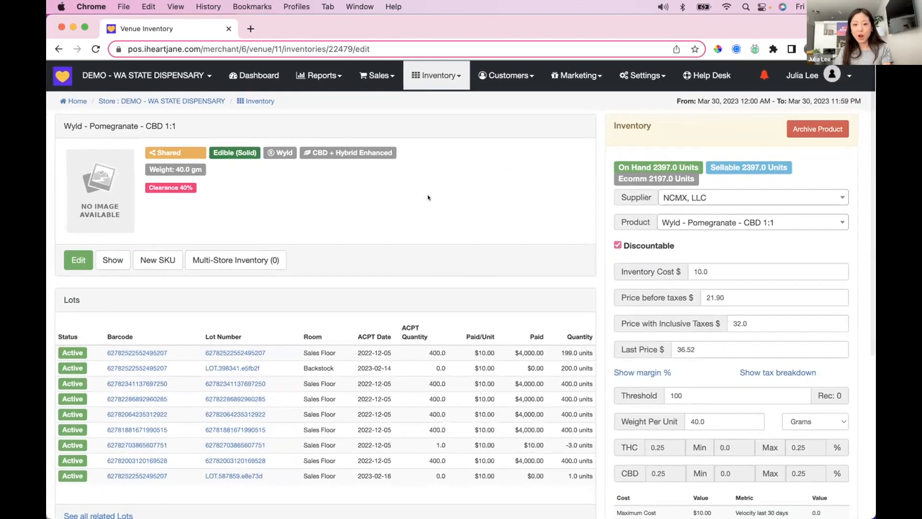
scroll(428, 196, down, 3)
scroll(428, 196, down, 3)
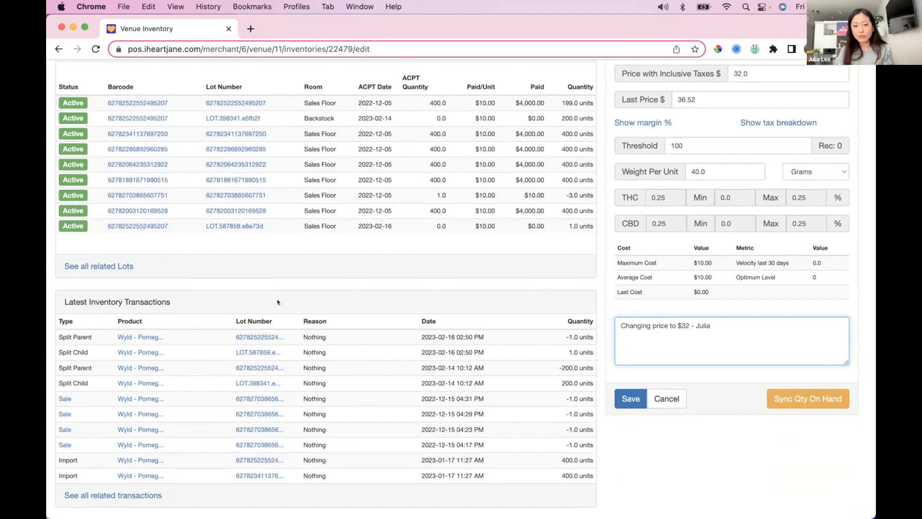
scroll(277, 302, up, 10)
scroll(253, 336, down, 10)
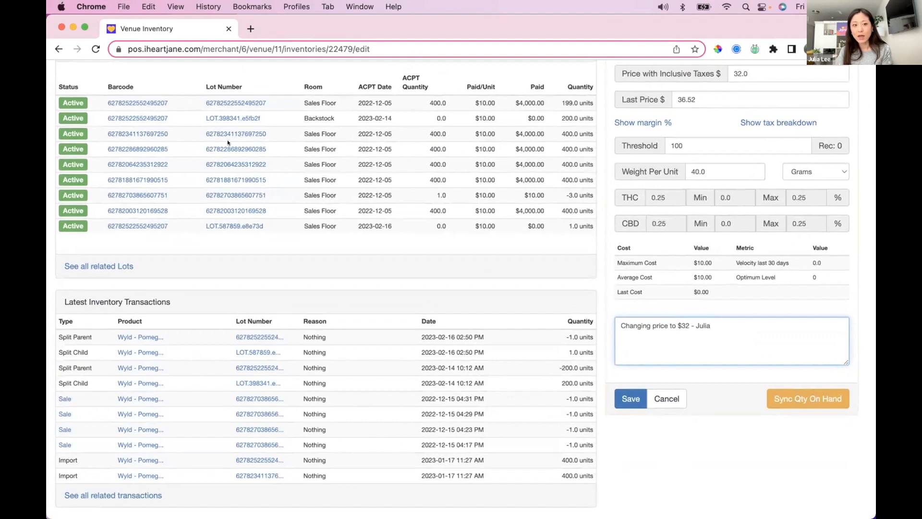
Step: Open the 199-unit Sales Floor lot's record, and return to the item to look over its overview and transactions
click(226, 101)
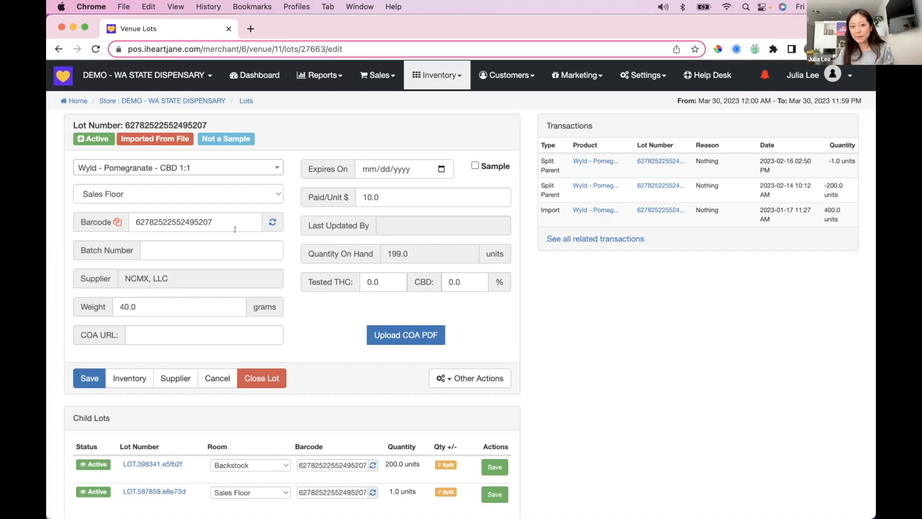
click(53, 47)
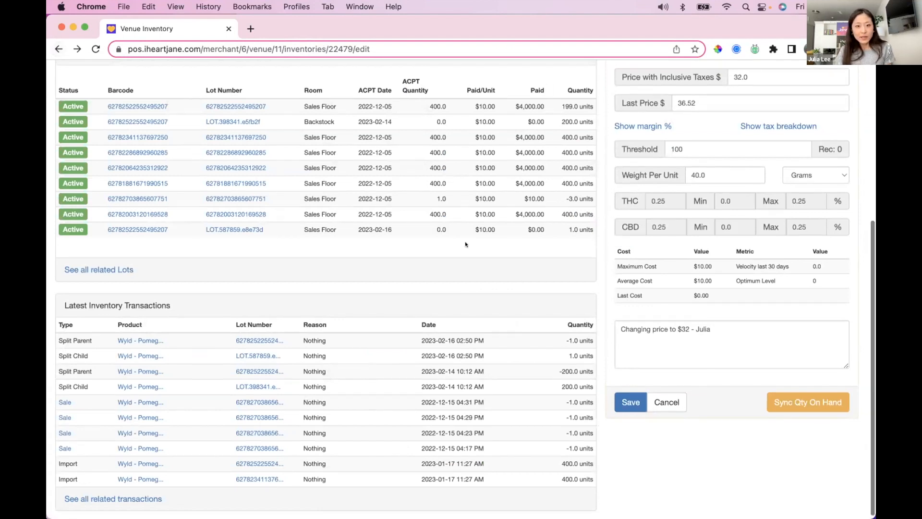
scroll(465, 241, up, 5)
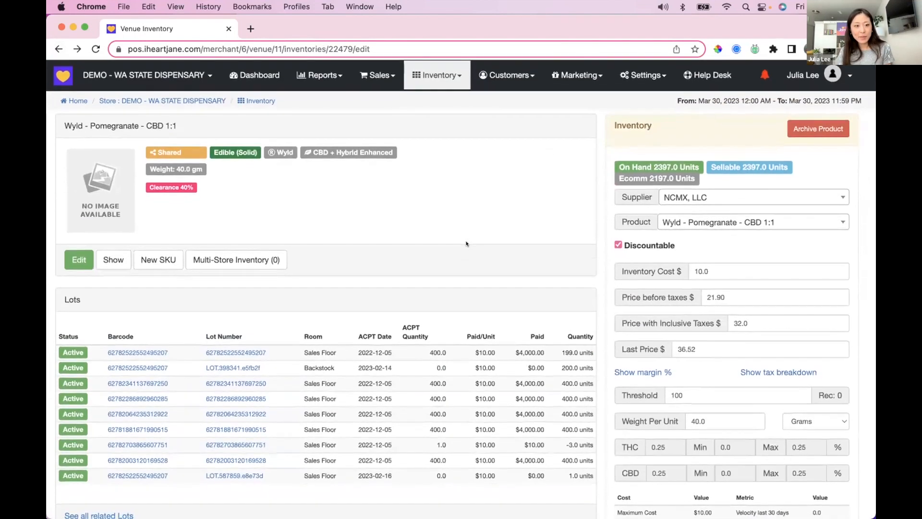
scroll(466, 243, down, 5)
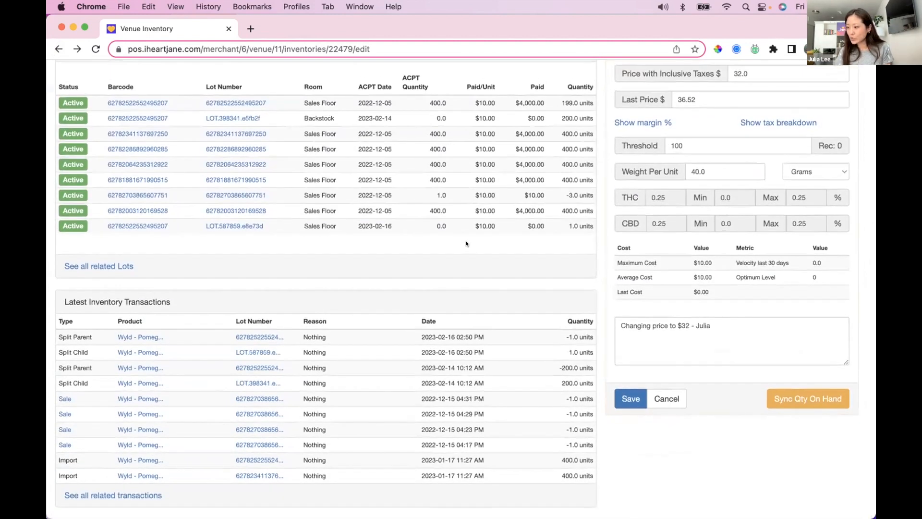
scroll(466, 244, up, 5)
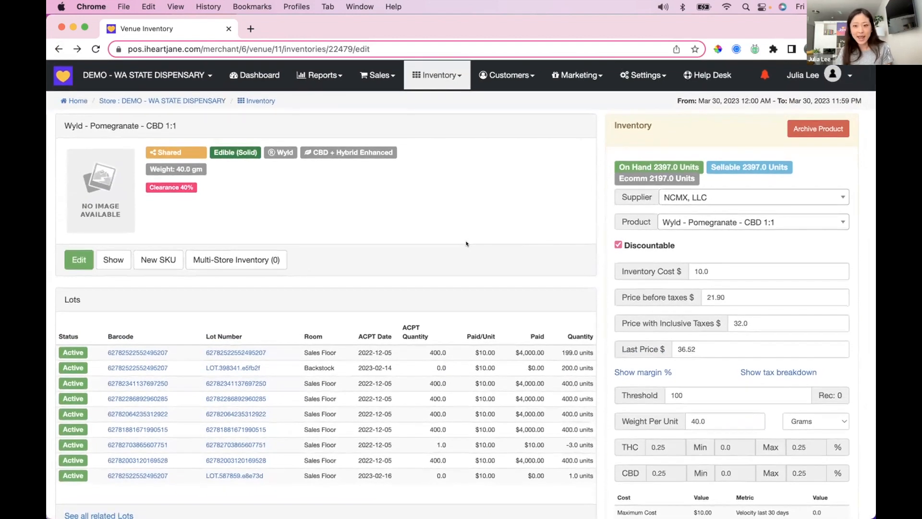
Step: Open the store's Lots list and clear its filters
click(436, 75)
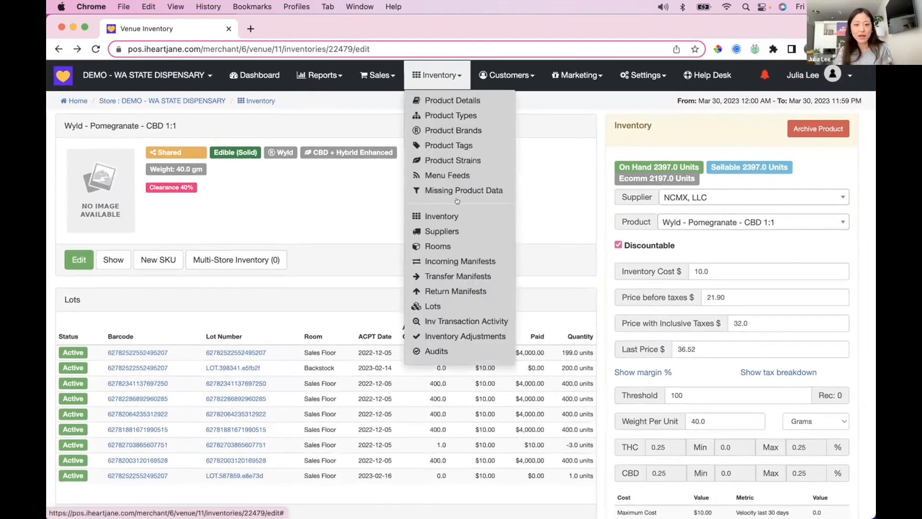
click(432, 305)
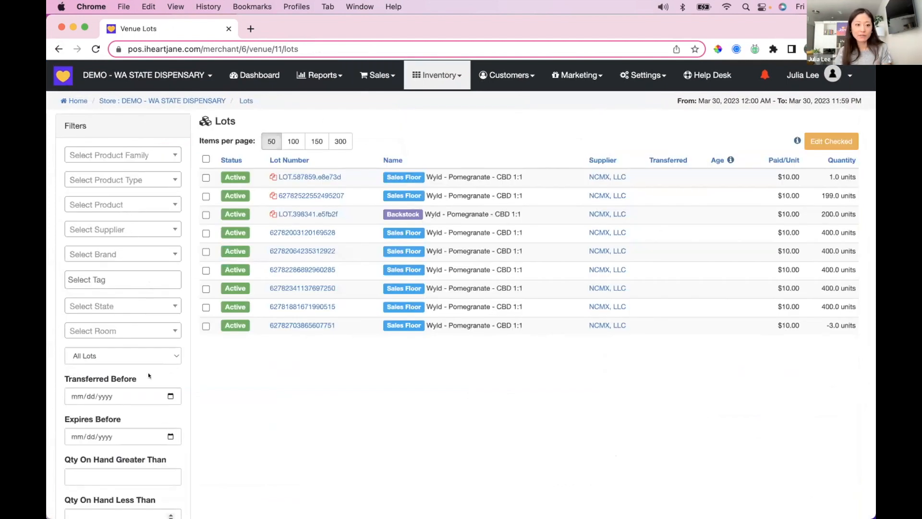
scroll(132, 449, down, 10)
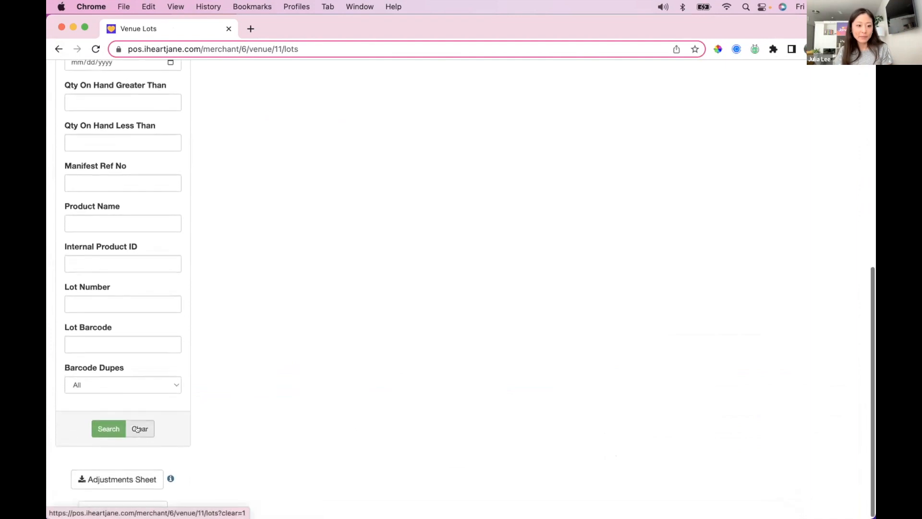
click(137, 429)
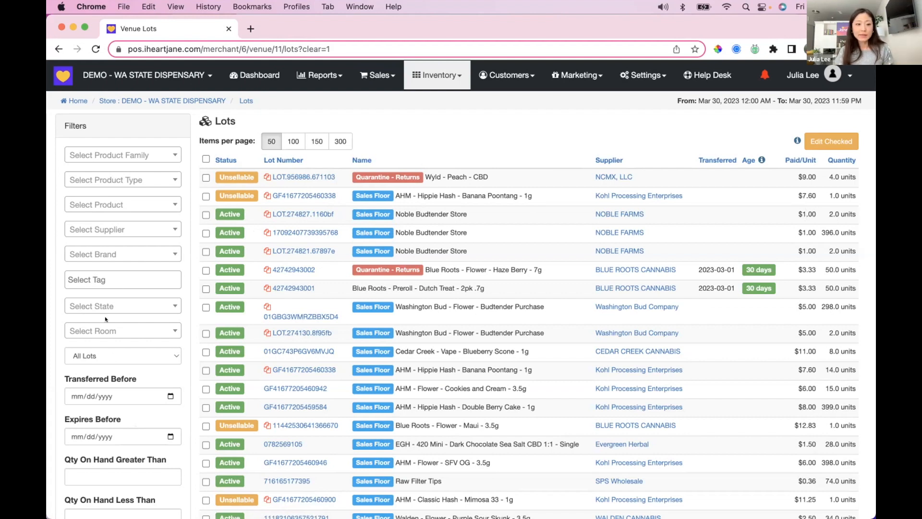
Step: Filter the Lots list by the Quarantine - Returns room
click(89, 330)
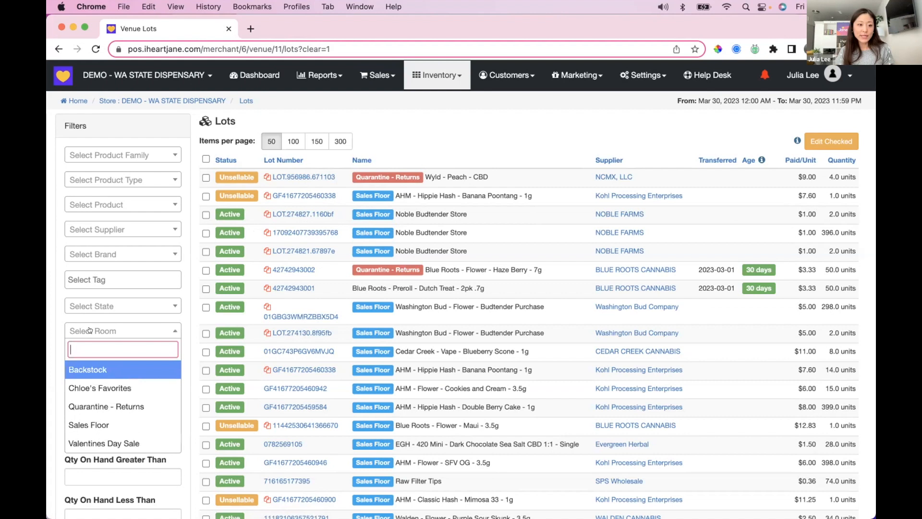
click(107, 406)
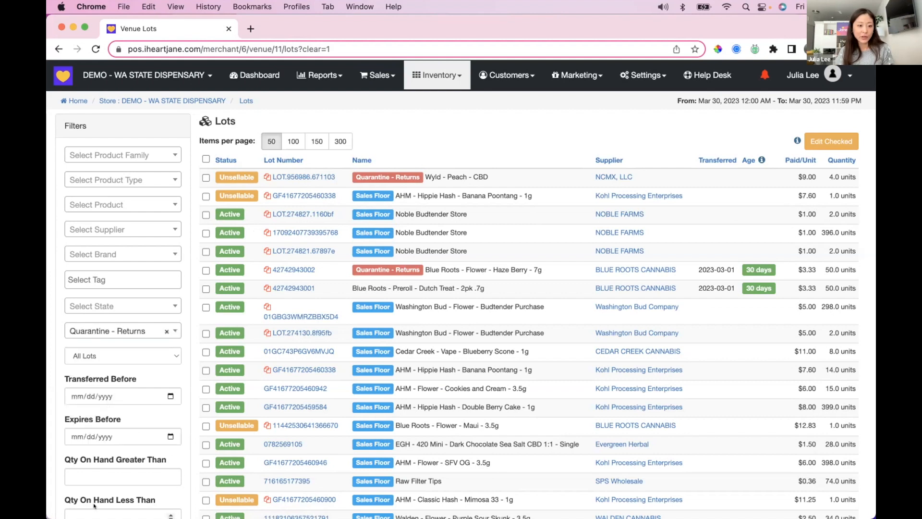
click(90, 478)
key(Return)
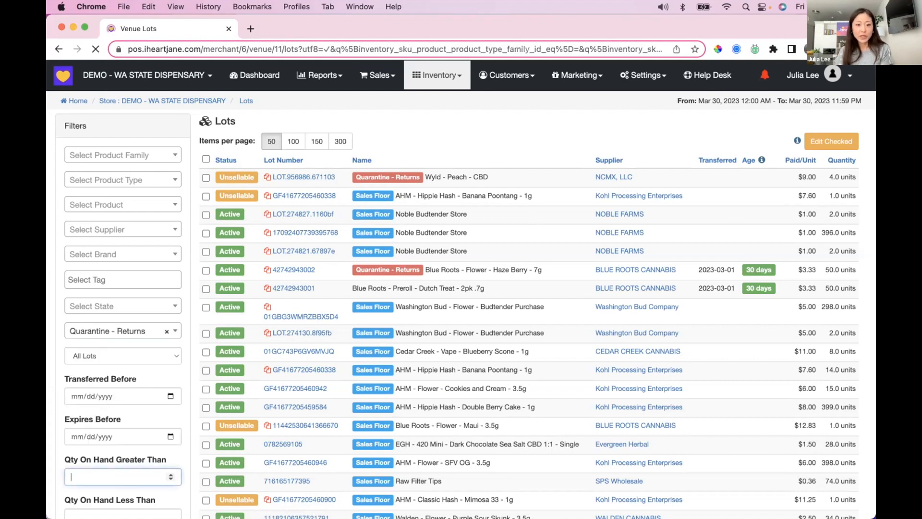
Step: Examine the Quarantine - Returns lots, including their status, supplier, paid-per-unit cost and quantity
scroll(494, 227, down, 7)
scroll(493, 227, up, 7)
scroll(493, 223, down, 2)
scroll(493, 219, down, 1)
scroll(493, 219, up, 5)
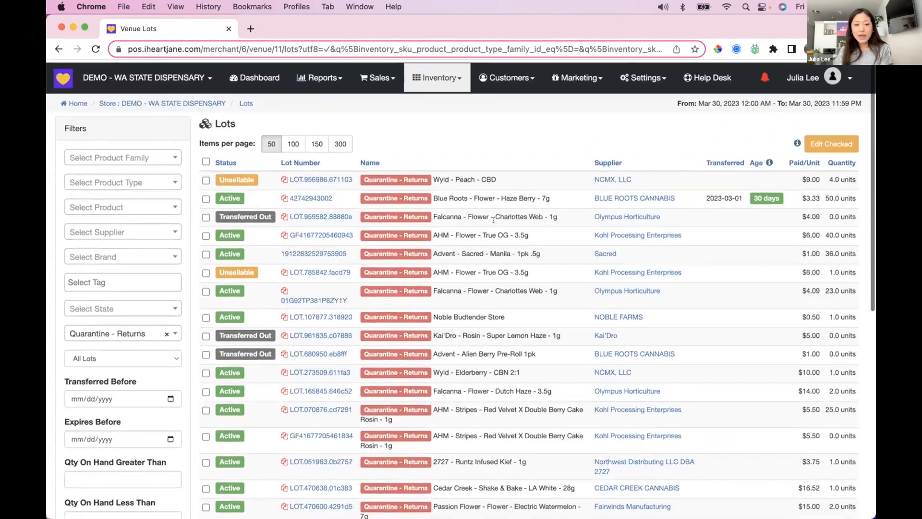
scroll(493, 219, down, 1)
scroll(493, 219, down, 1)
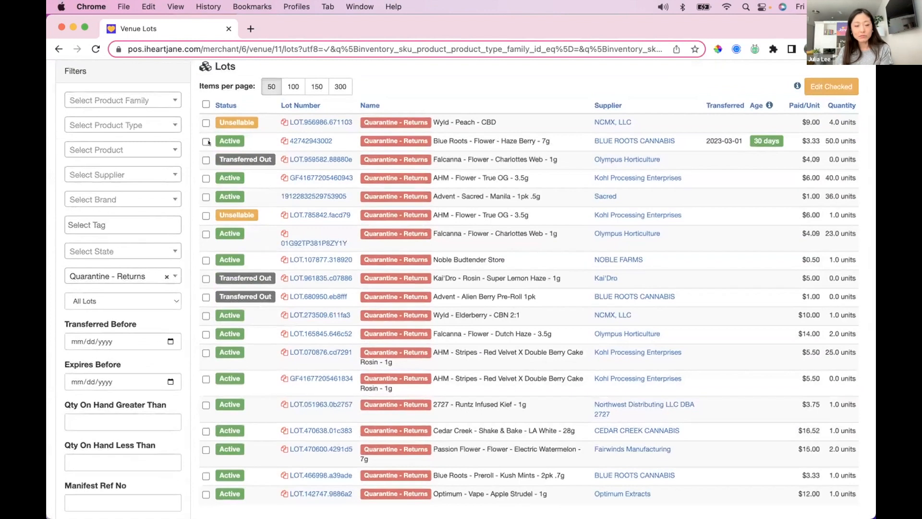
scroll(206, 144, up, 2)
Step: In the store's Inventory list, select the first three sample products and open them together for bulk editing
click(429, 75)
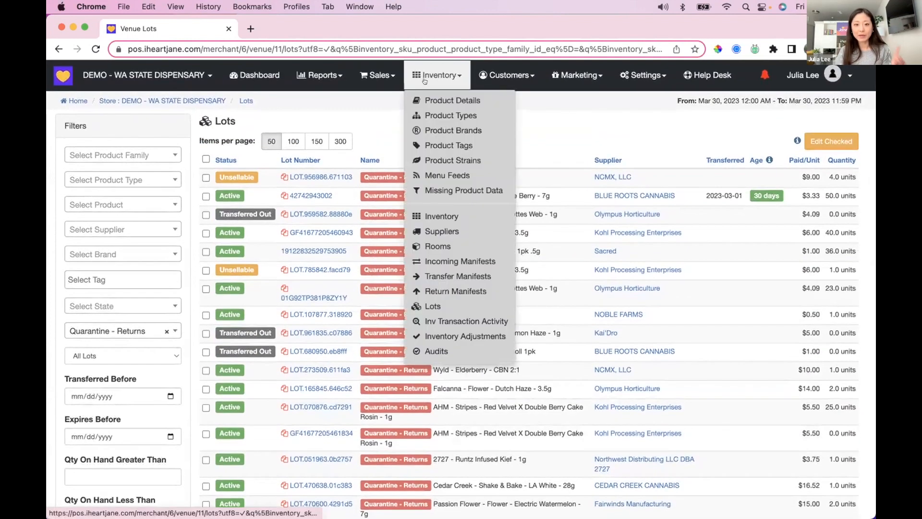
click(438, 217)
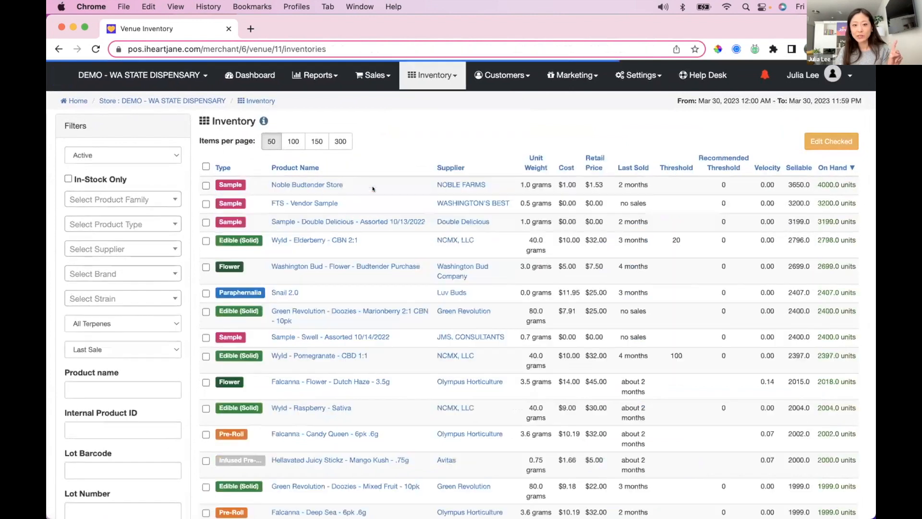
click(205, 185)
click(206, 204)
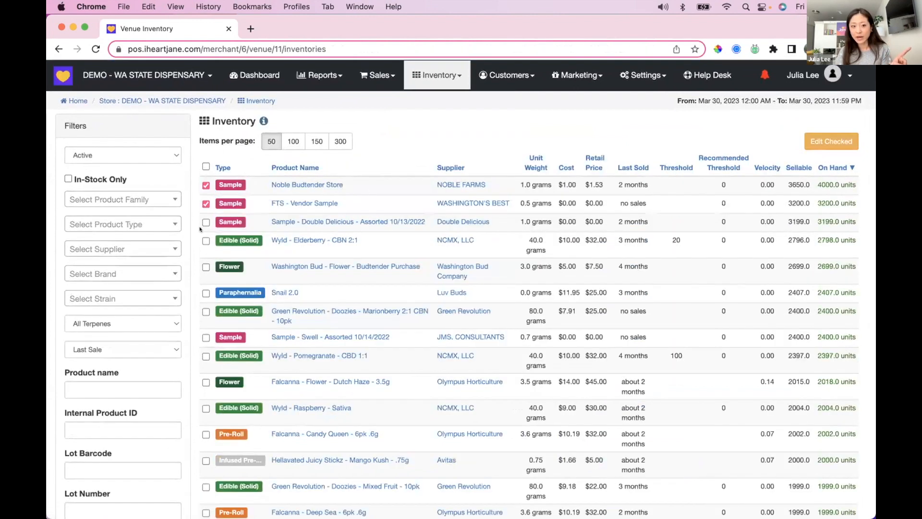
click(206, 221)
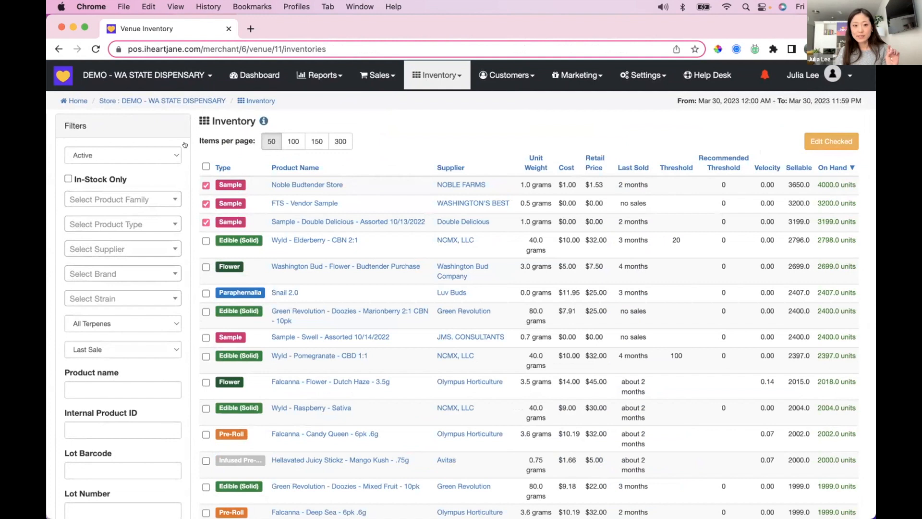
click(818, 142)
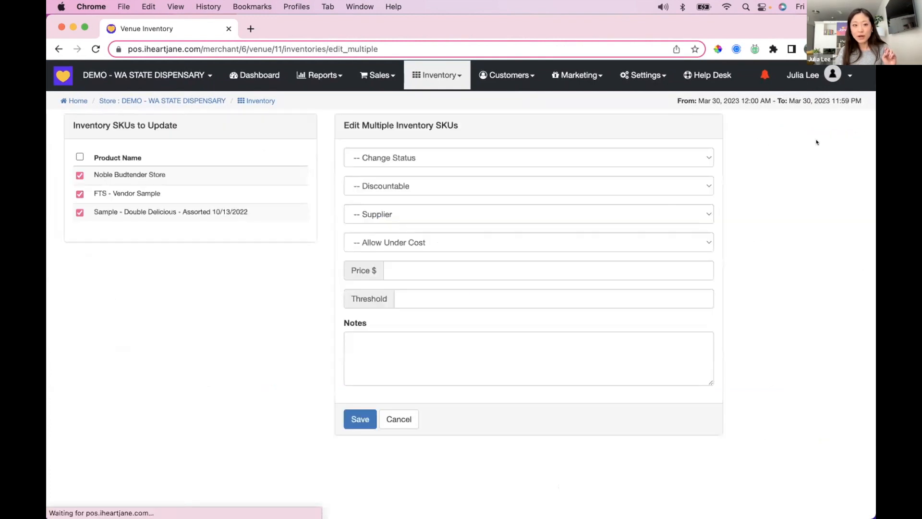
Step: Review the status choices and the threshold field in the bulk inventory edit form without changing anything
click(366, 158)
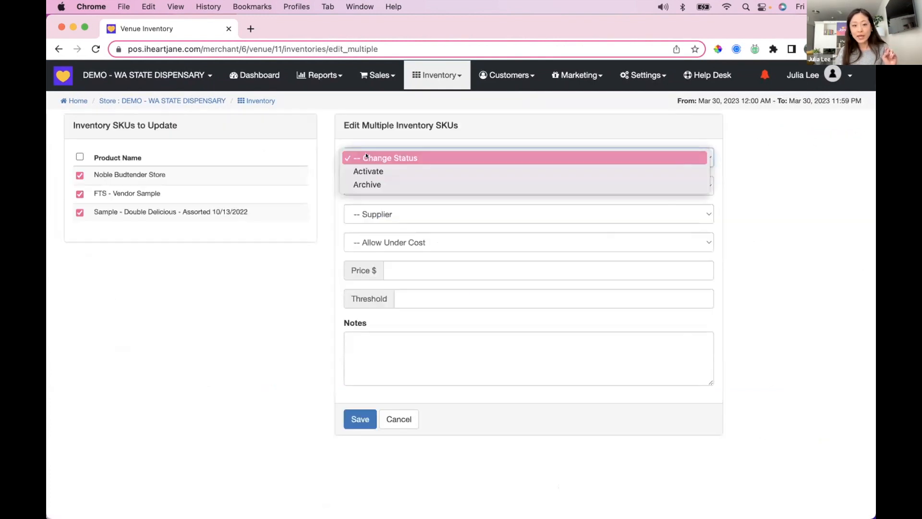
click(366, 157)
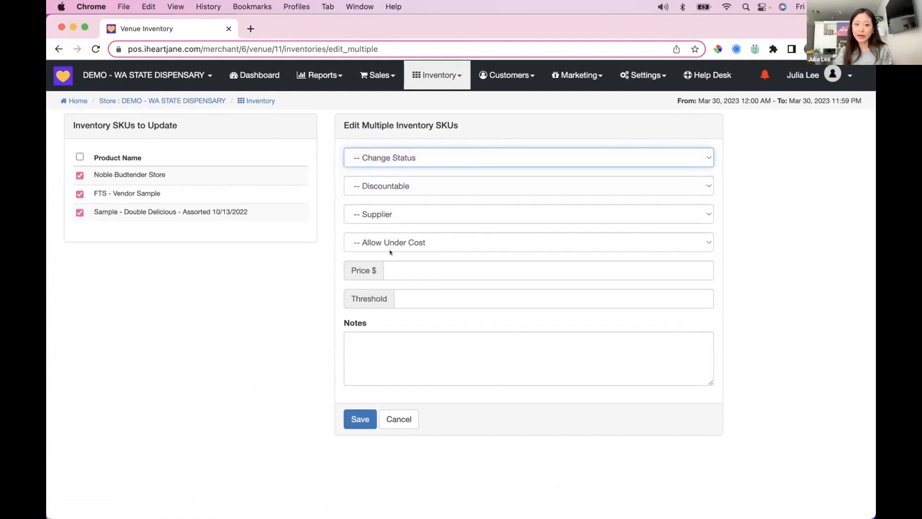
click(364, 299)
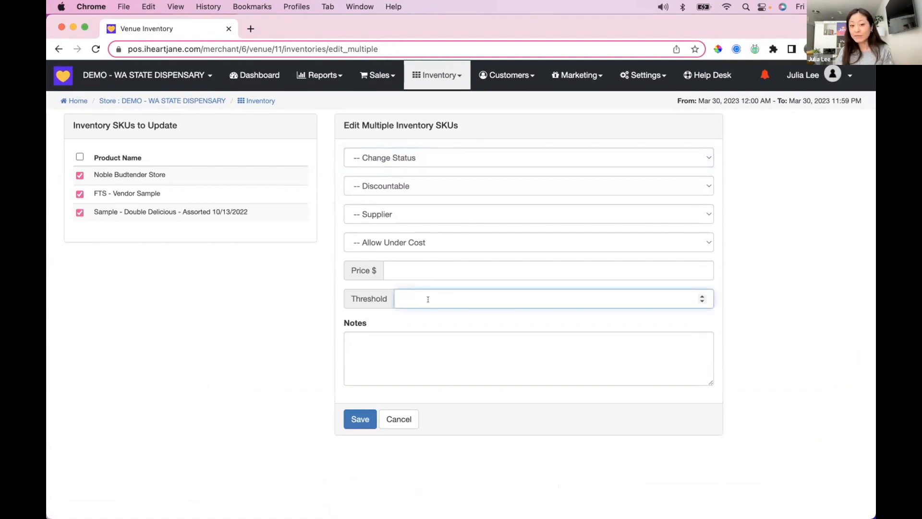
Step: Return to the Lots list, open the first three lots for bulk editing, and review the room choices
click(439, 72)
click(432, 305)
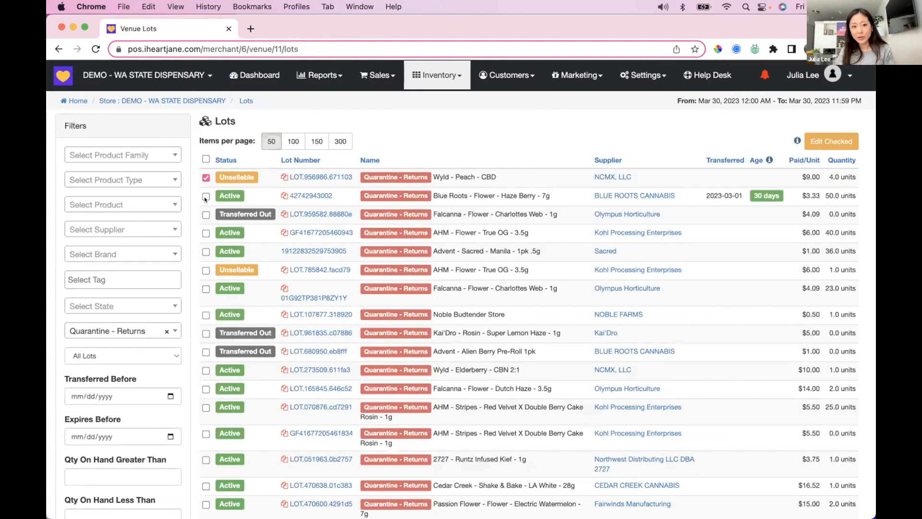
click(206, 215)
click(824, 143)
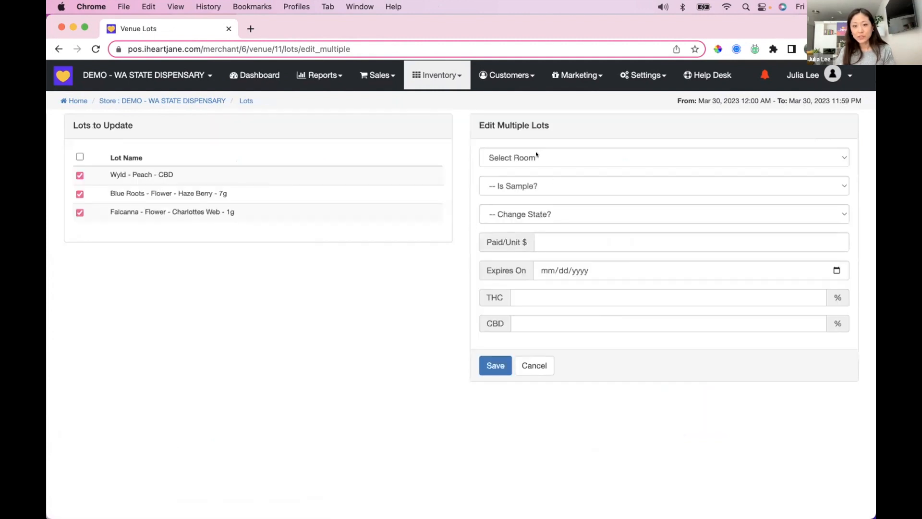
click(502, 152)
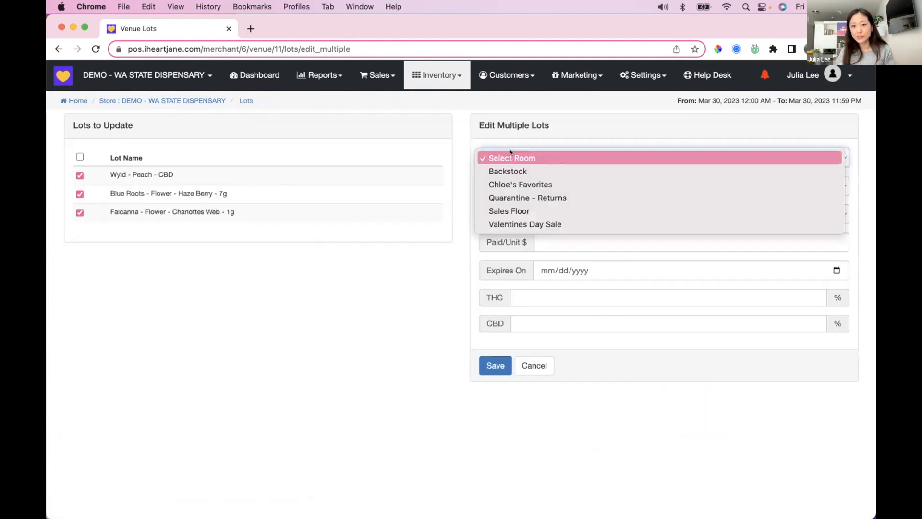
click(560, 126)
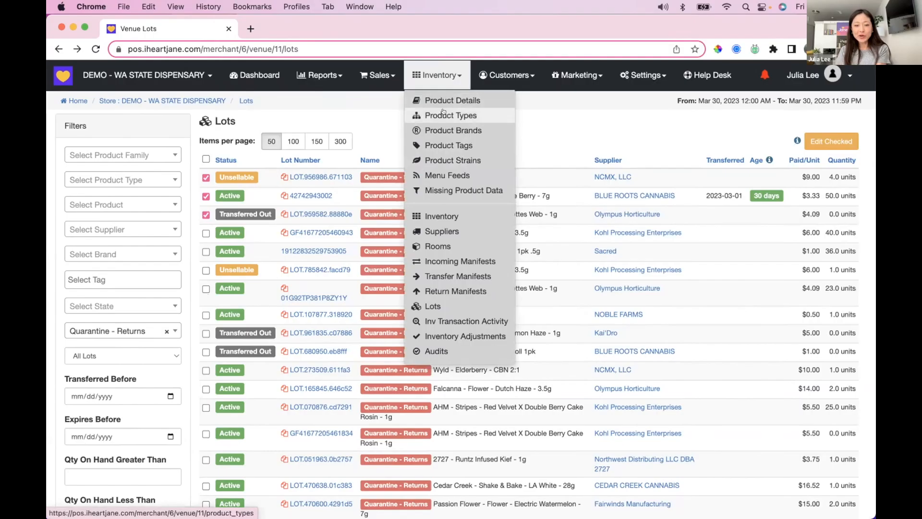
Step: Open the Capsule product type for editing and review its family, tax items, purchase limit and inventory settings
click(447, 115)
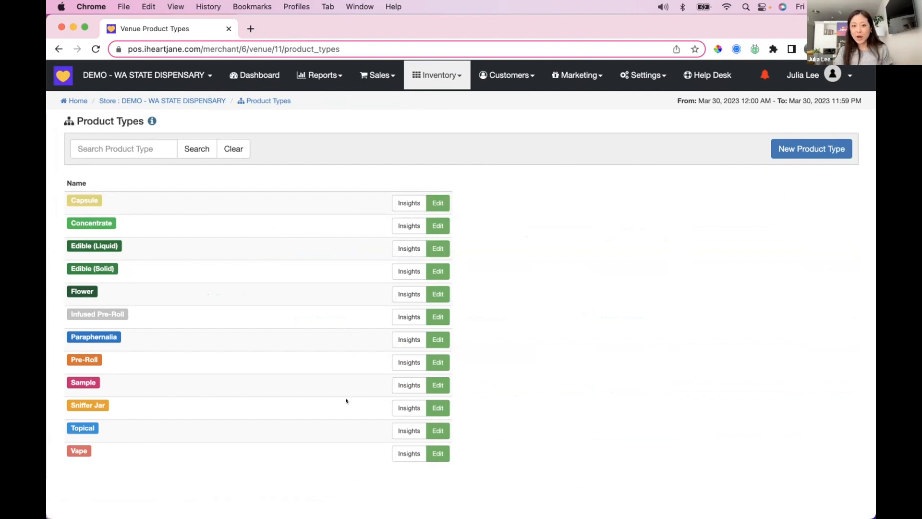
click(441, 202)
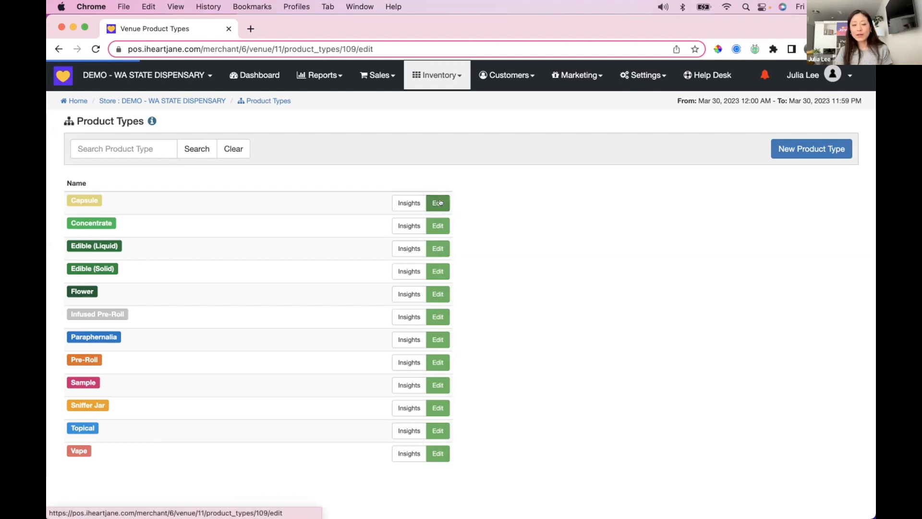
scroll(583, 217, down, 2)
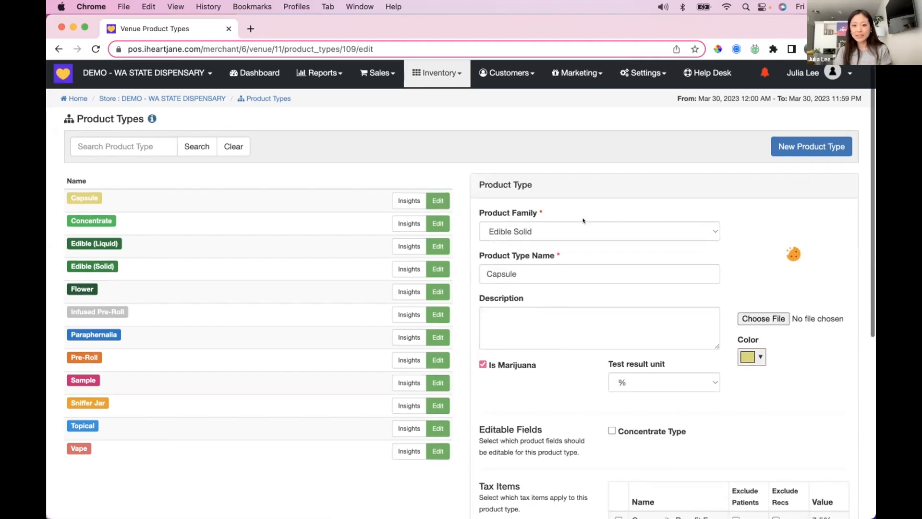
scroll(582, 218, down, 2)
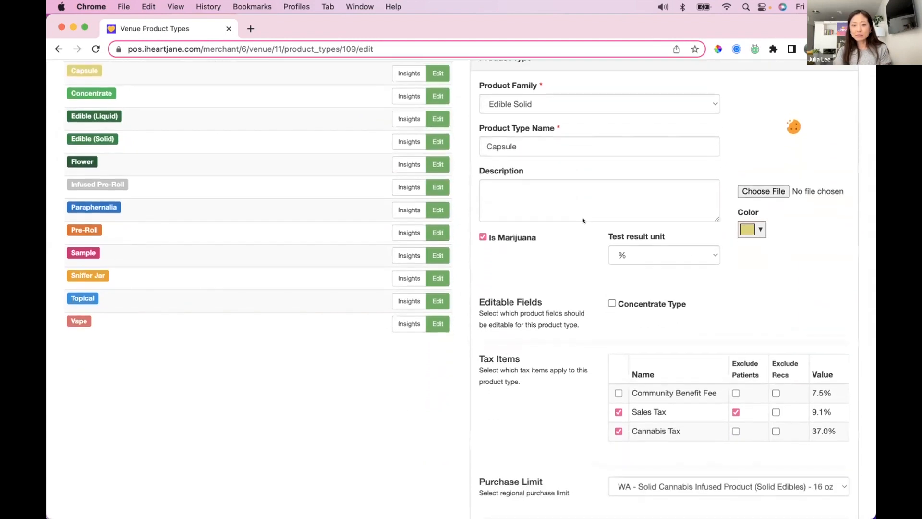
scroll(583, 220, down, 3)
scroll(583, 221, down, 2)
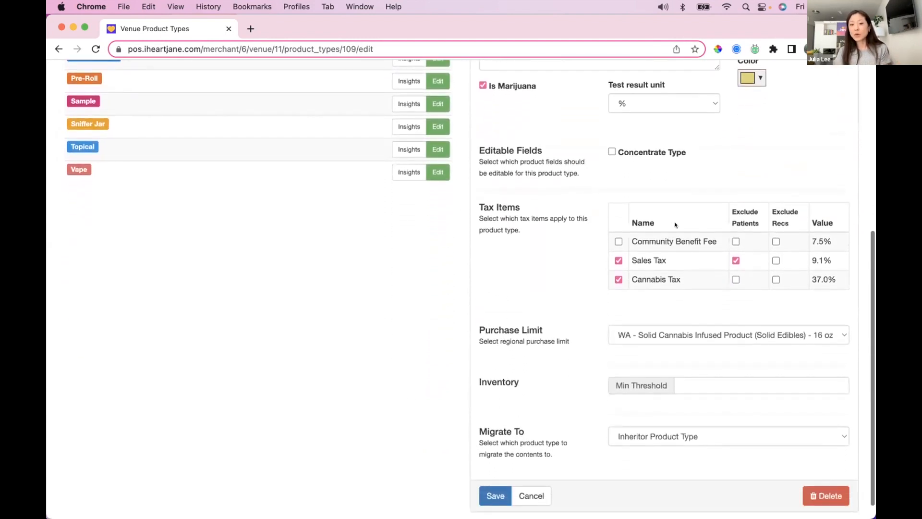
scroll(675, 225, down, 1)
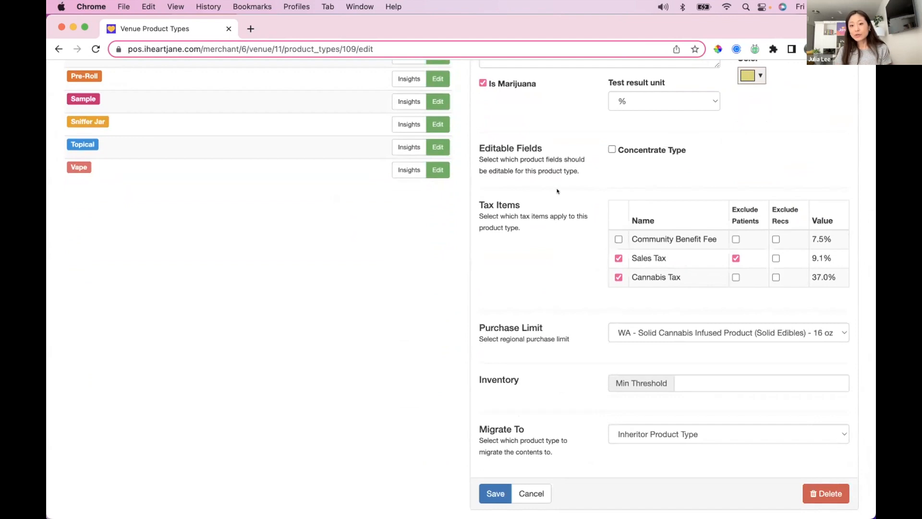
Step: Open the store's Taxes settings in a new browser tab and view the configured taxes
scroll(557, 191, up, 6)
click(637, 73)
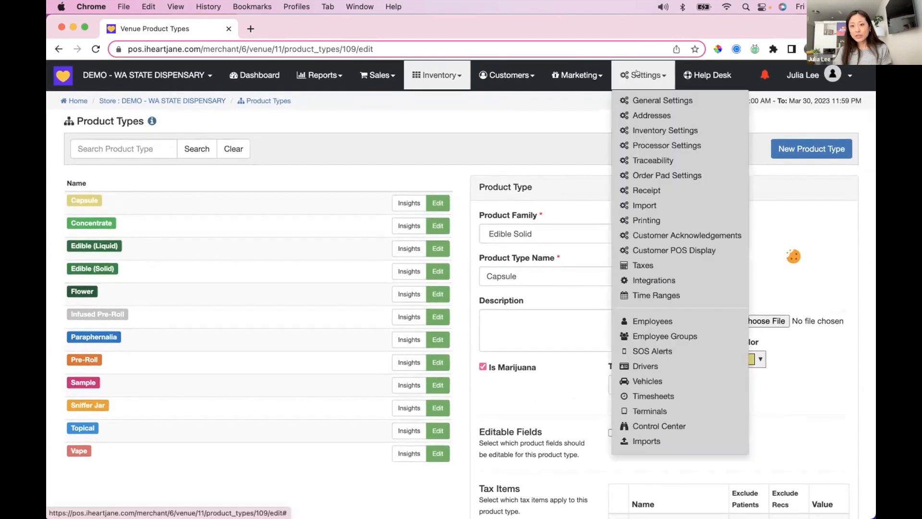
right_click(648, 265)
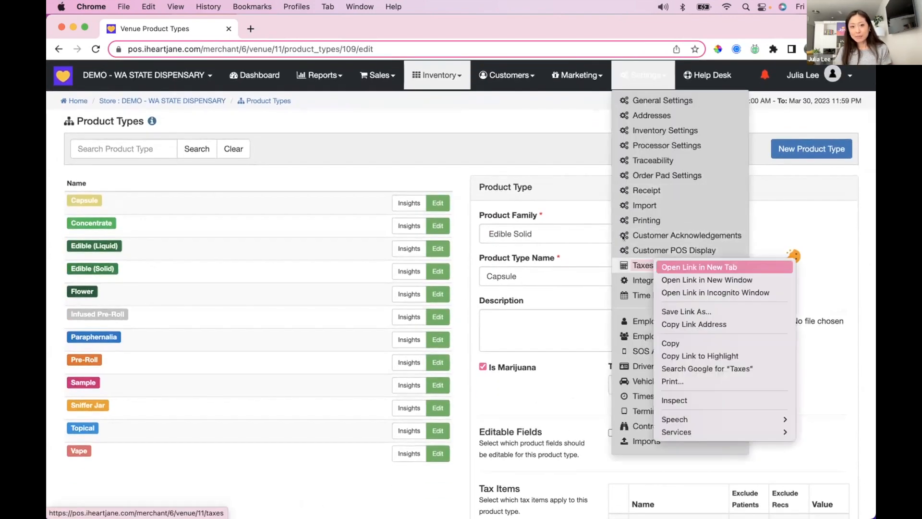
click(699, 267)
click(263, 30)
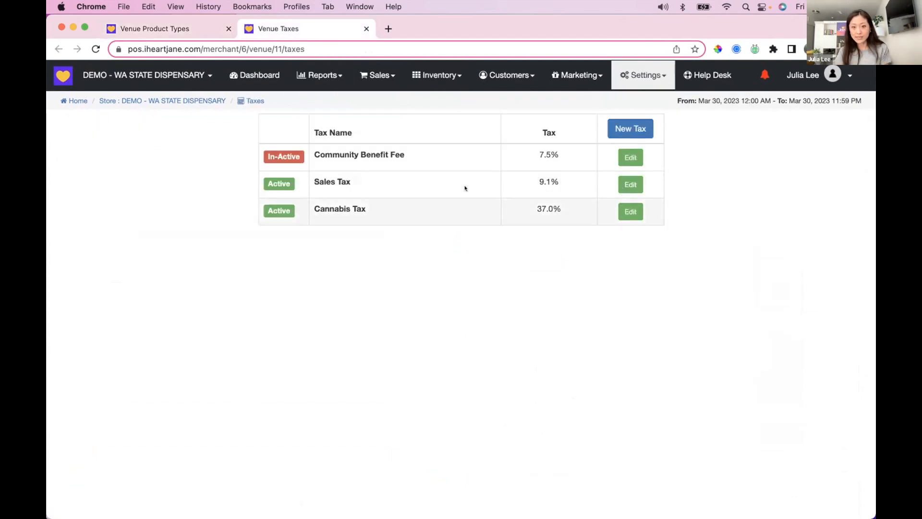
Step: Return to the Capsule product type's edit form and examine its tax items and patient and recreational exclusions
click(206, 29)
click(499, 155)
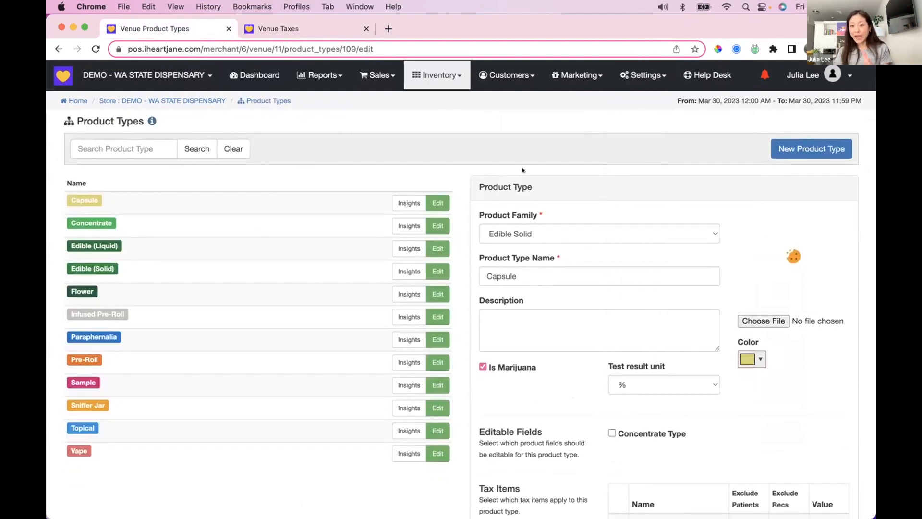
scroll(589, 255, down, 5)
scroll(585, 256, up, 1)
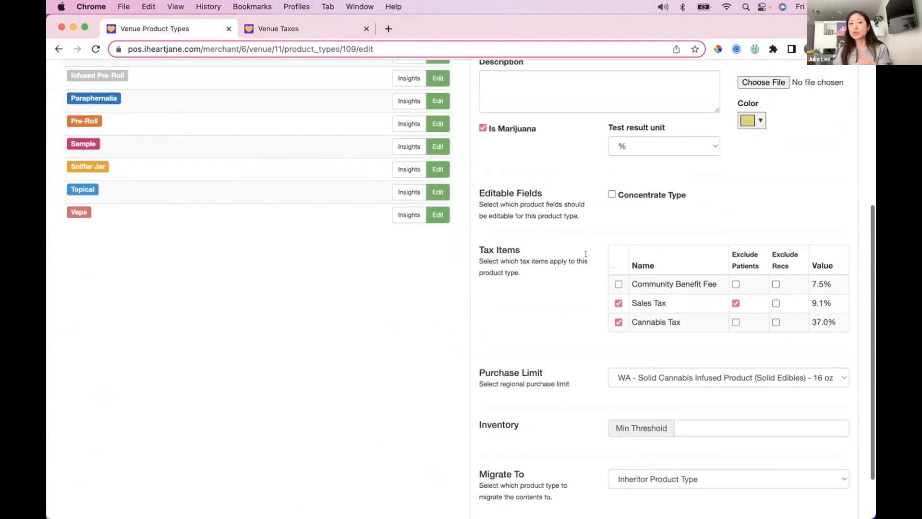
scroll(234, 143, right, 1)
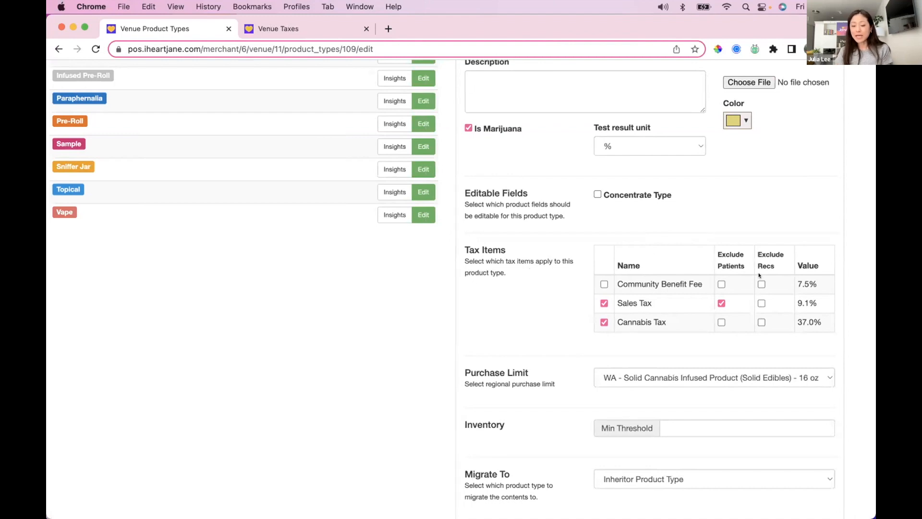
scroll(763, 273, down, 2)
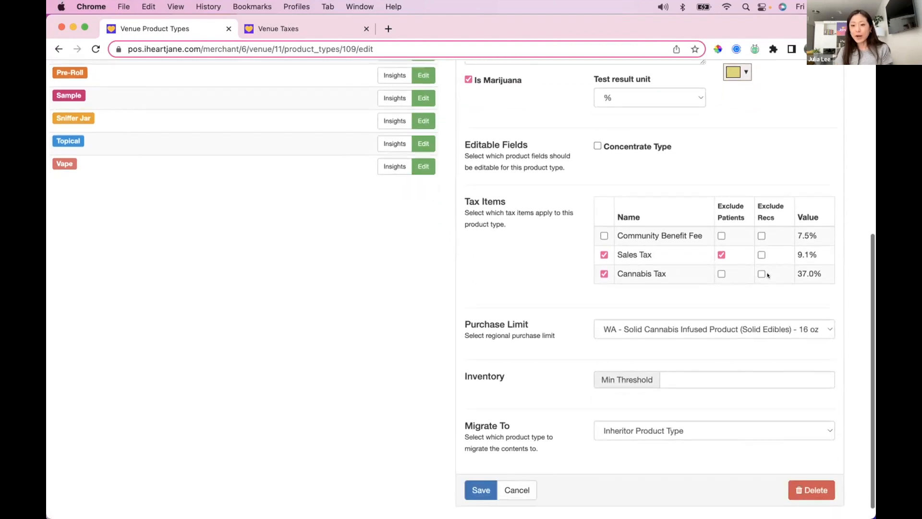
Step: View the regional purchase limit options for the Capsule product type, keeping the solid edibles limit
click(641, 329)
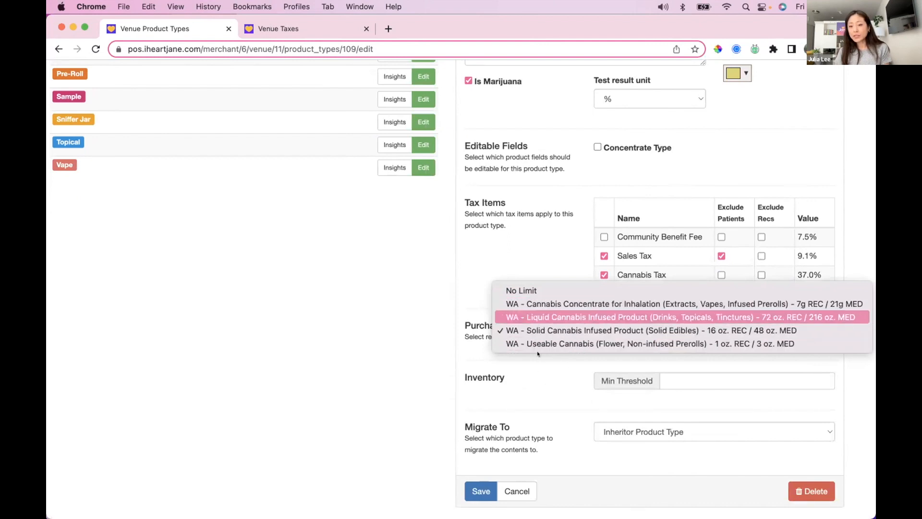
click(538, 364)
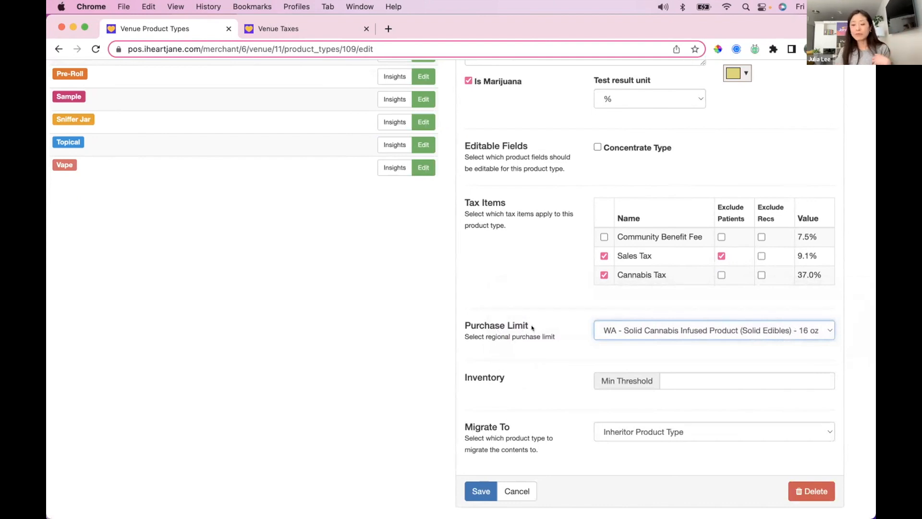
click(605, 334)
click(605, 332)
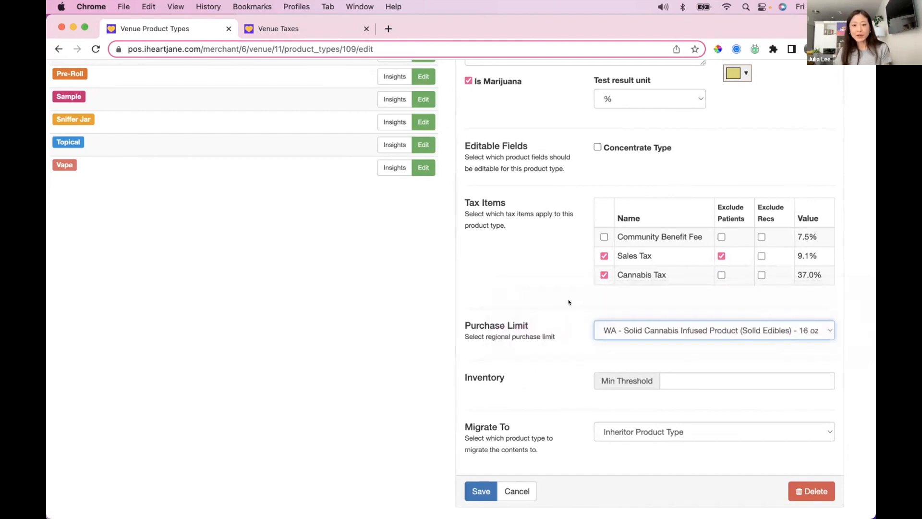
scroll(569, 301, up, 5)
scroll(568, 301, down, 5)
scroll(568, 302, up, 4)
scroll(568, 301, down, 5)
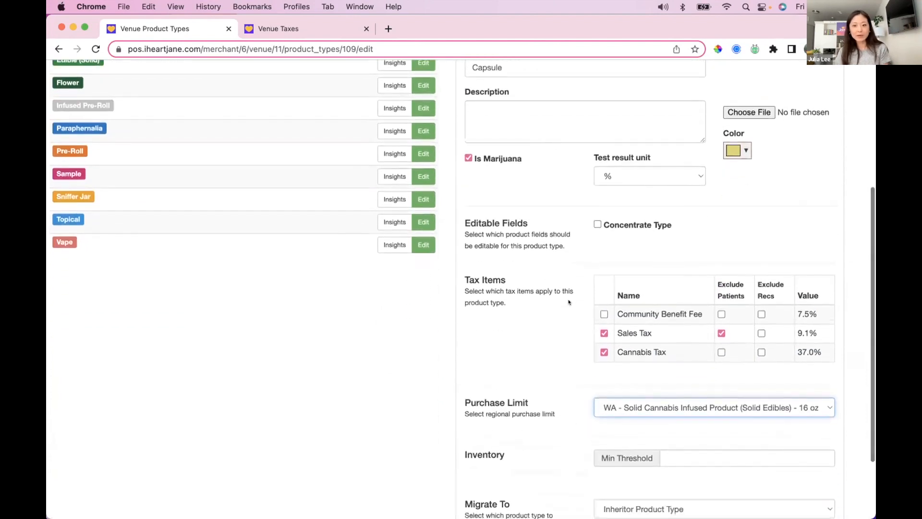
scroll(568, 301, up, 1)
scroll(569, 301, up, 4)
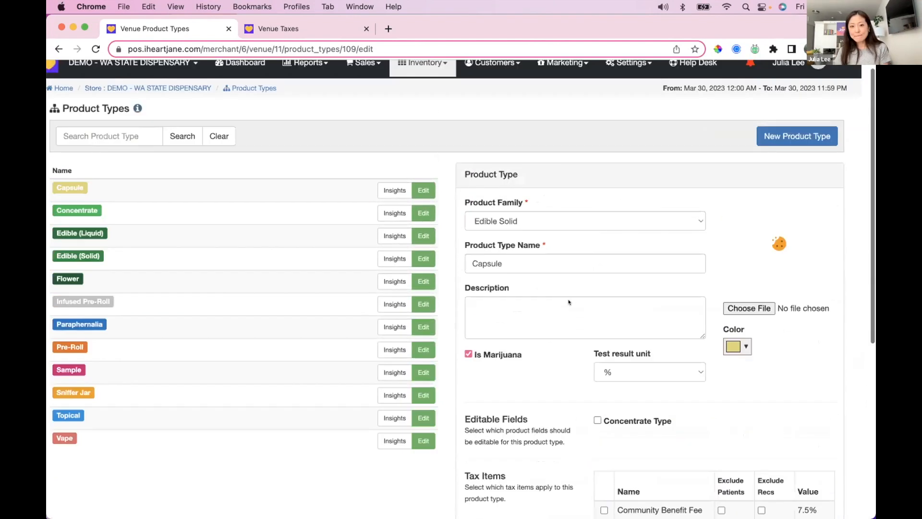
Step: Look over the Capsule product type's edit form and close it without saving
scroll(569, 301, down, 1)
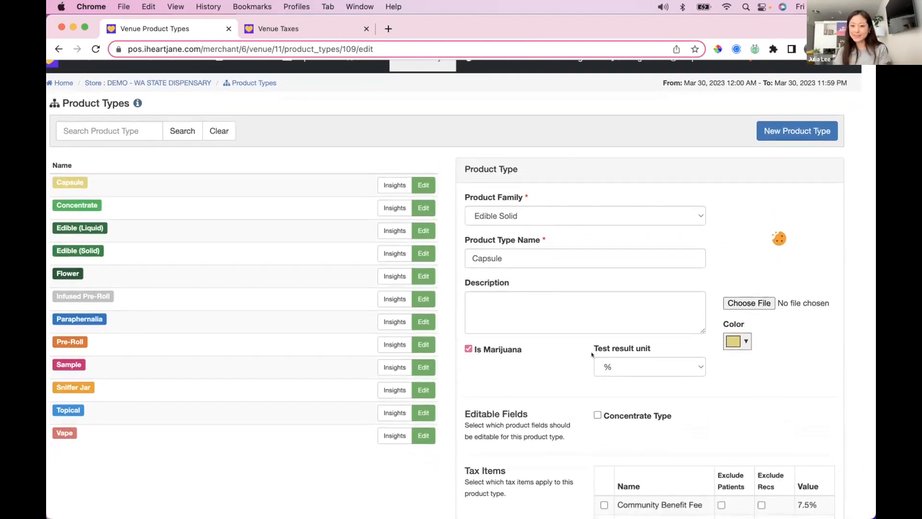
scroll(590, 355, down, 10)
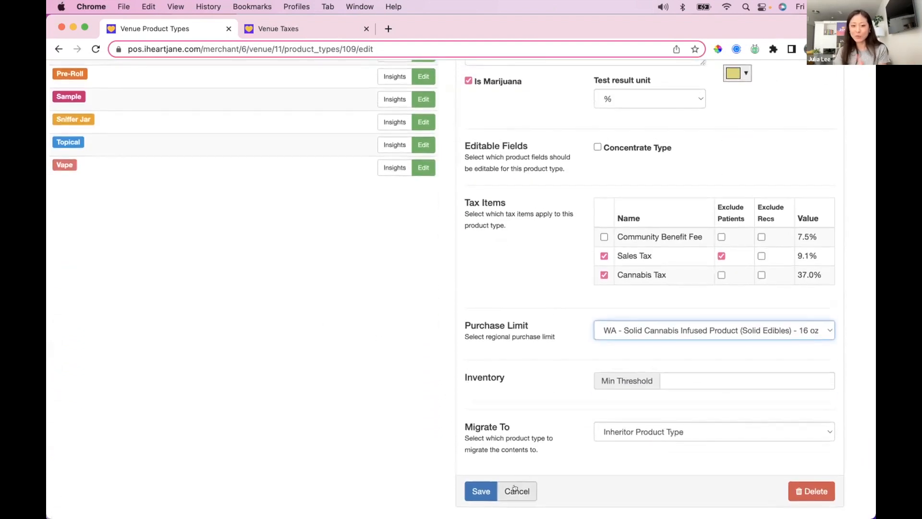
click(514, 488)
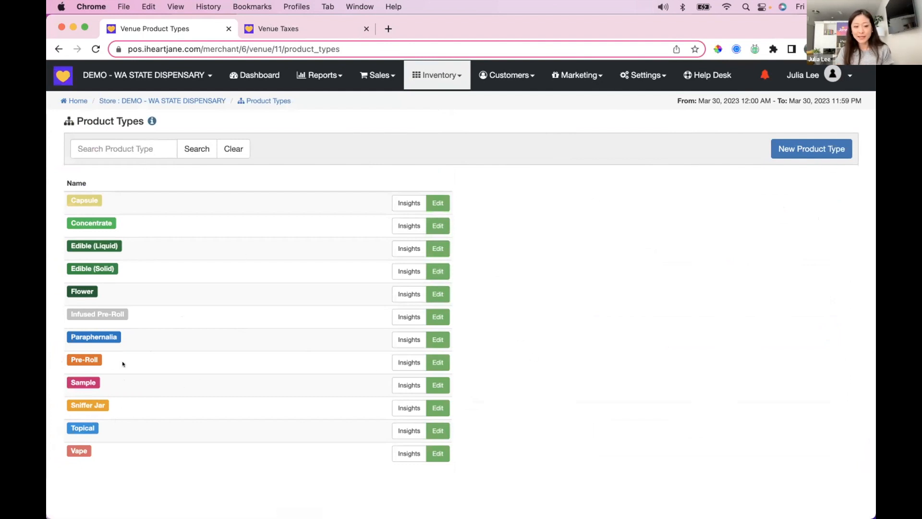
Step: Start a new product type and name it Pre-Roll Pack
click(787, 149)
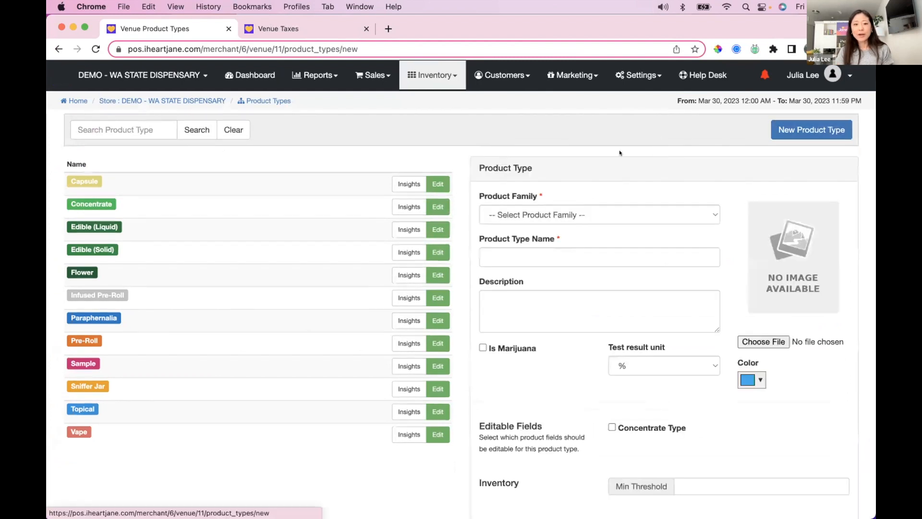
click(511, 252)
text(PR)
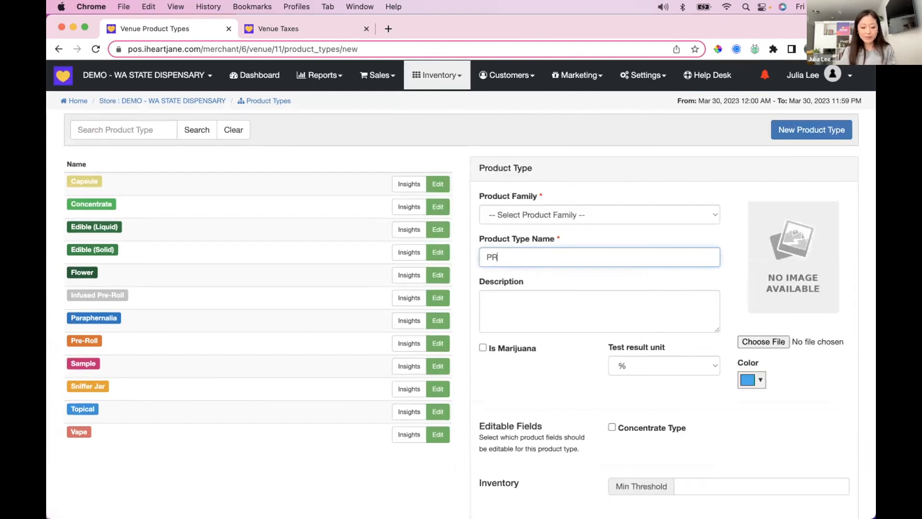
text(e-Roll )
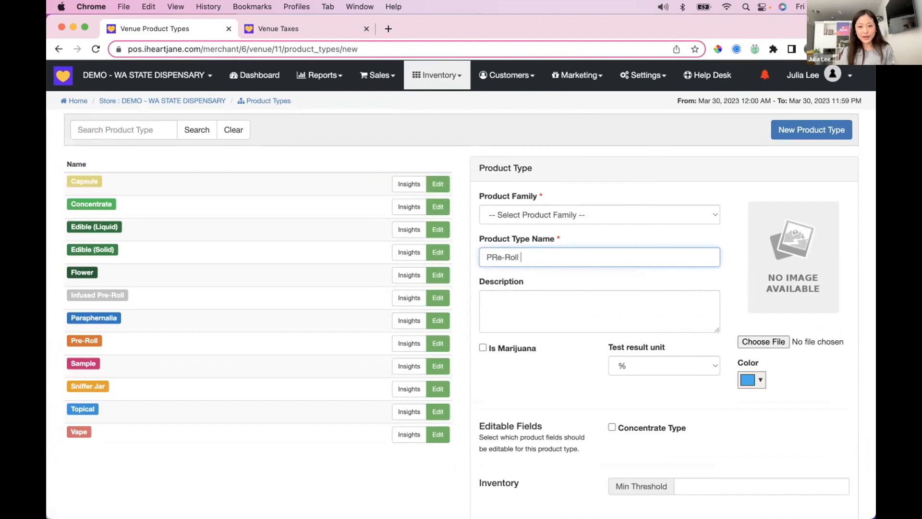
text(Pack)
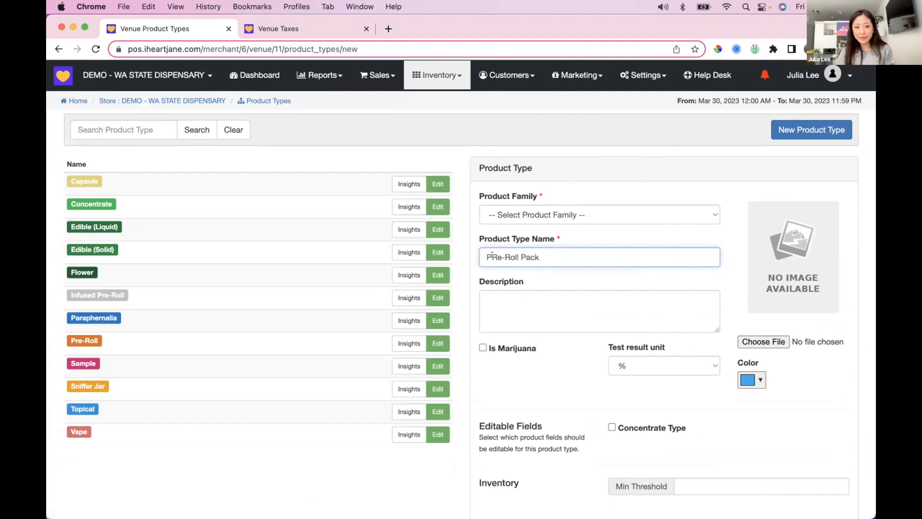
key(BackSpace)
text(r)
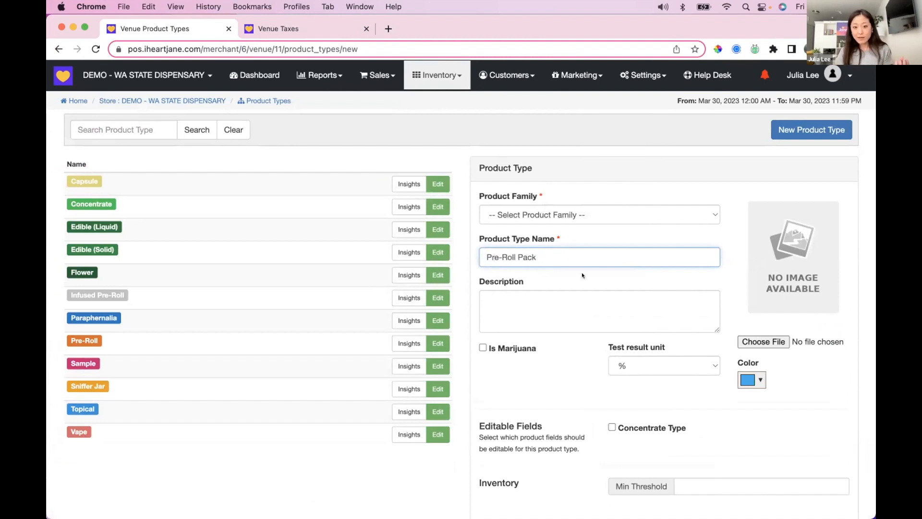
Step: Assign the Preroll product family to the new product type and save it
scroll(581, 276, down, 2)
scroll(557, 250, up, 1)
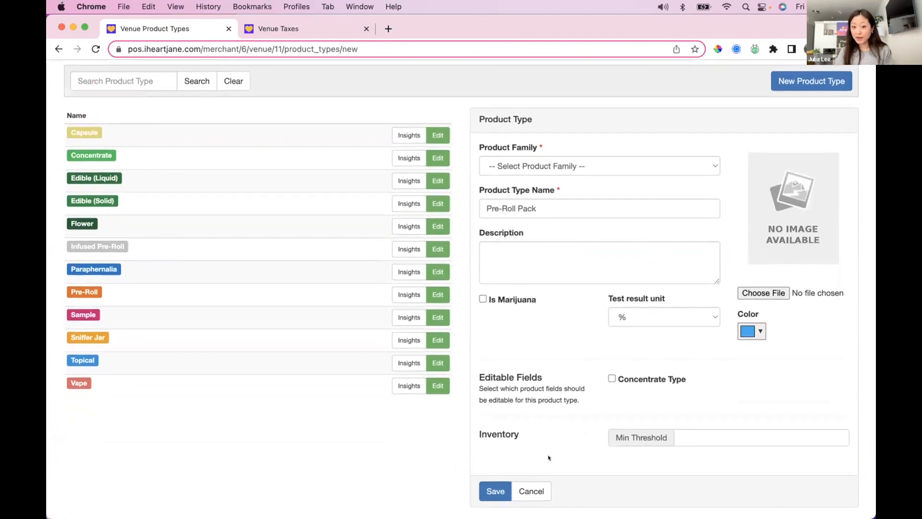
click(494, 489)
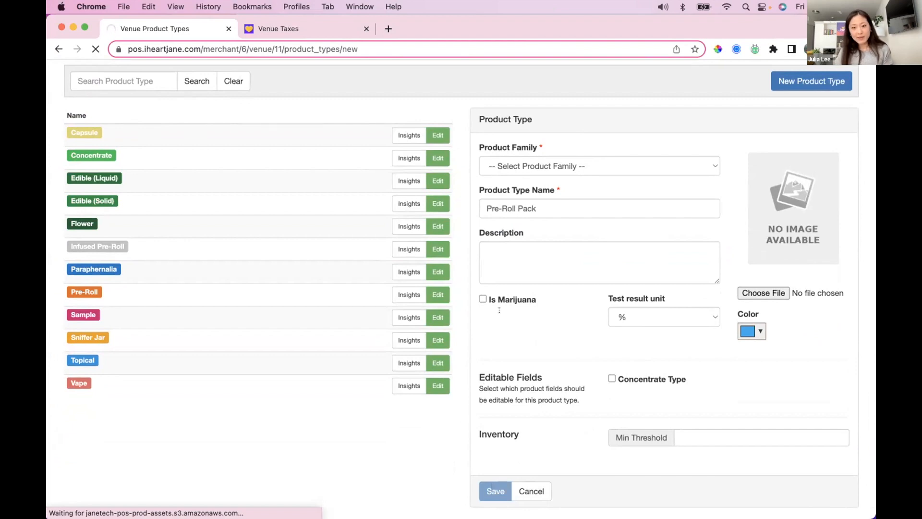
click(510, 166)
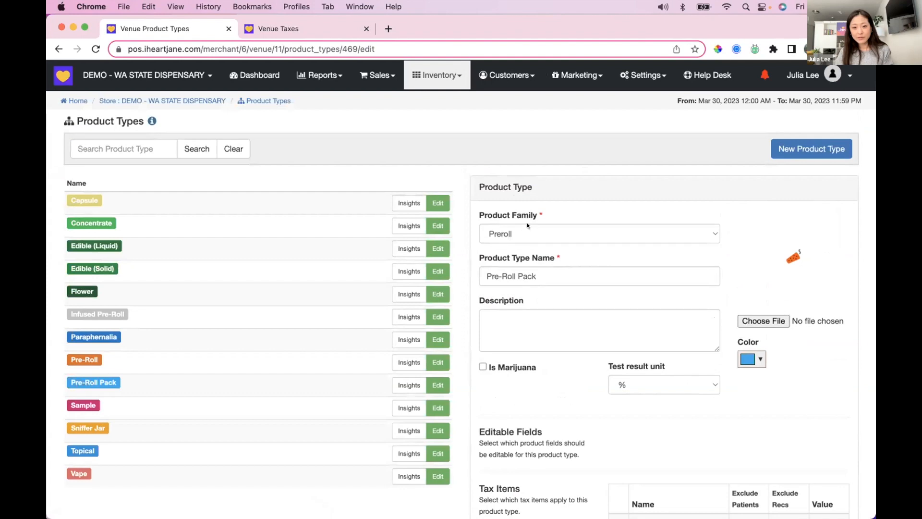
Step: Apply Sales Tax and Cannabis Tax to the Pre-Roll Pack product type, excluding patients from Sales Tax
scroll(526, 223, down, 5)
scroll(522, 225, up, 3)
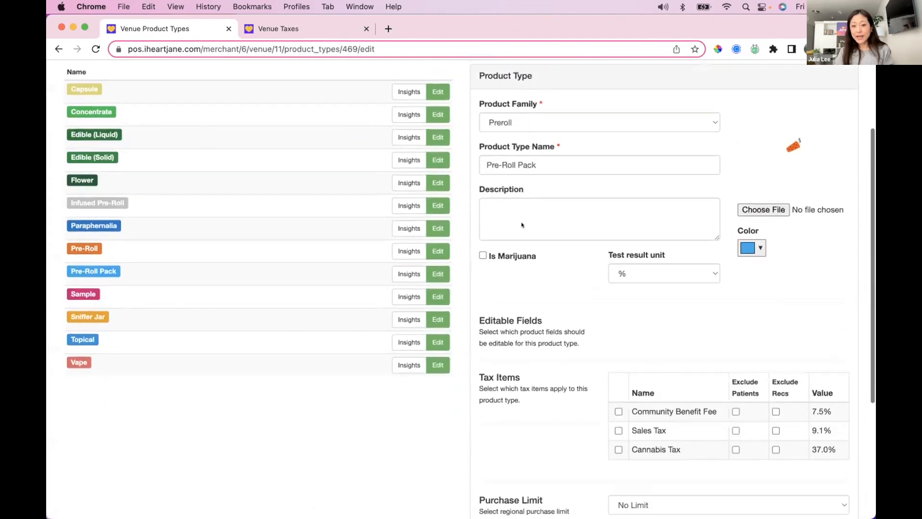
scroll(521, 224, down, 3)
click(619, 265)
click(618, 284)
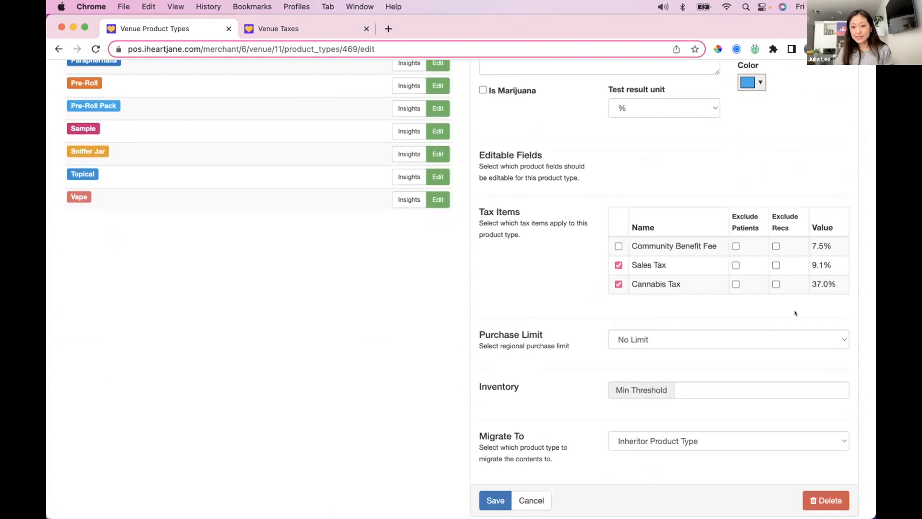
click(734, 265)
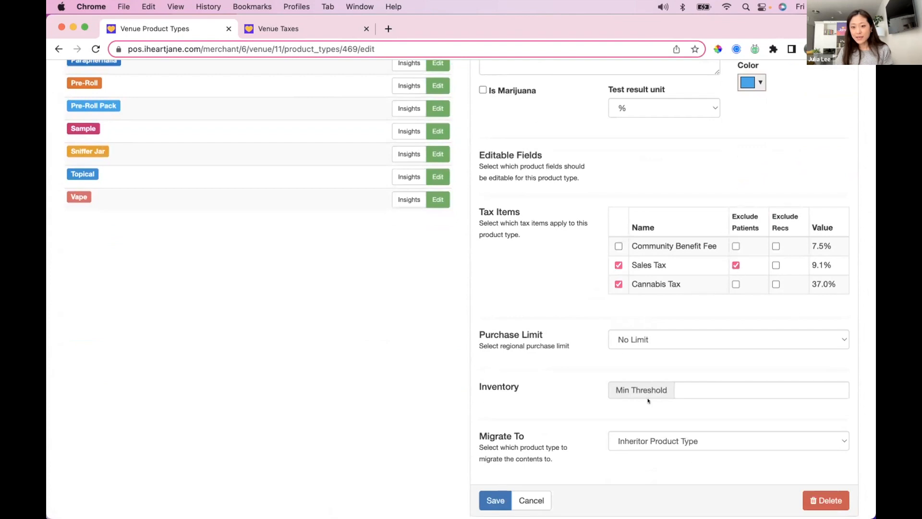
Step: Set Pre-Roll Pack's purchase limit to WA - Useable Cannabis (Flower, Non-infused Prerolls) - 1 oz. REC / 3 oz. MED and save the product type
click(629, 337)
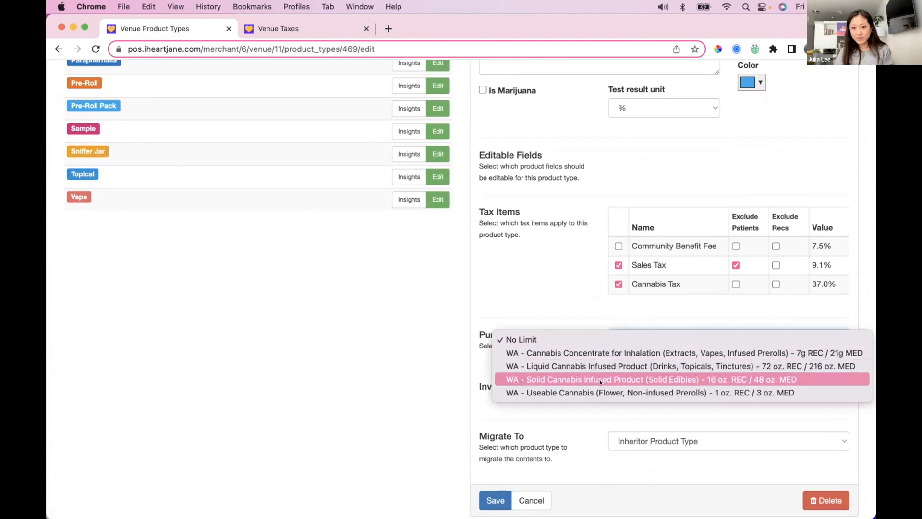
click(612, 391)
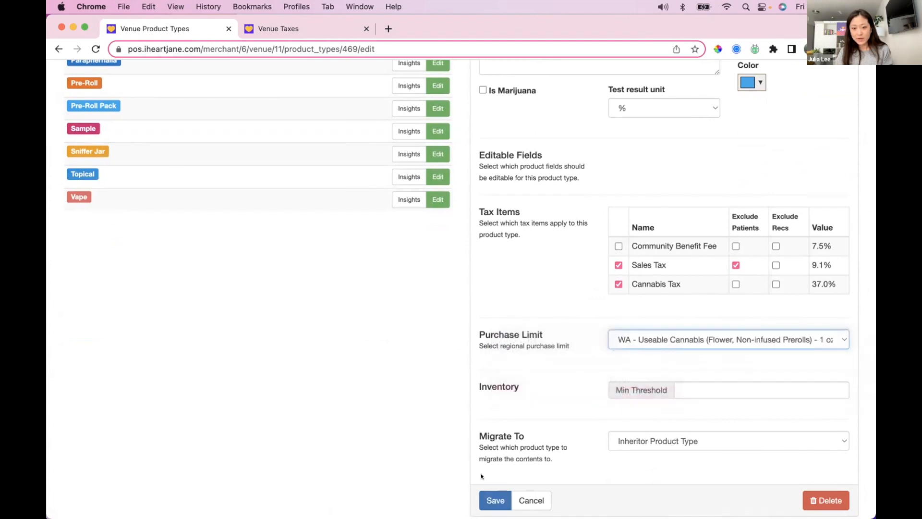
click(485, 498)
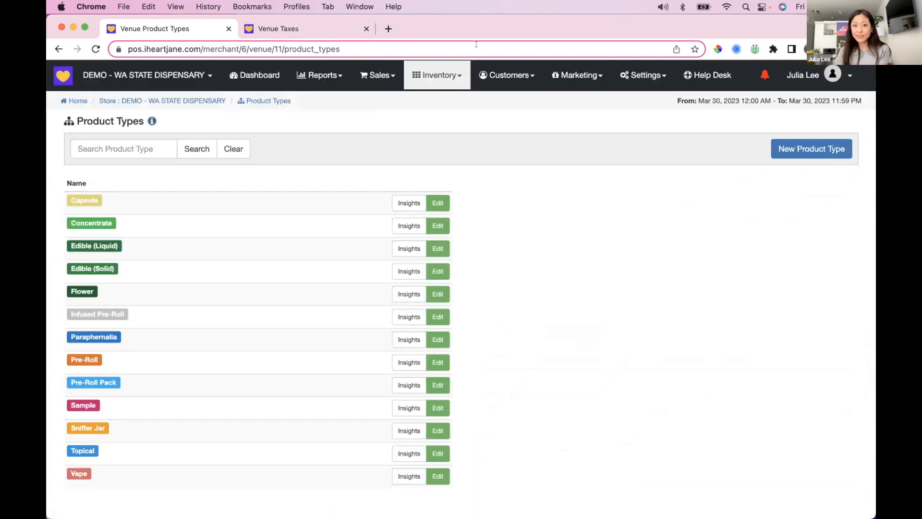
Step: Open the Jane Menu feed from the menu feeds list and view its settings and categories
click(429, 74)
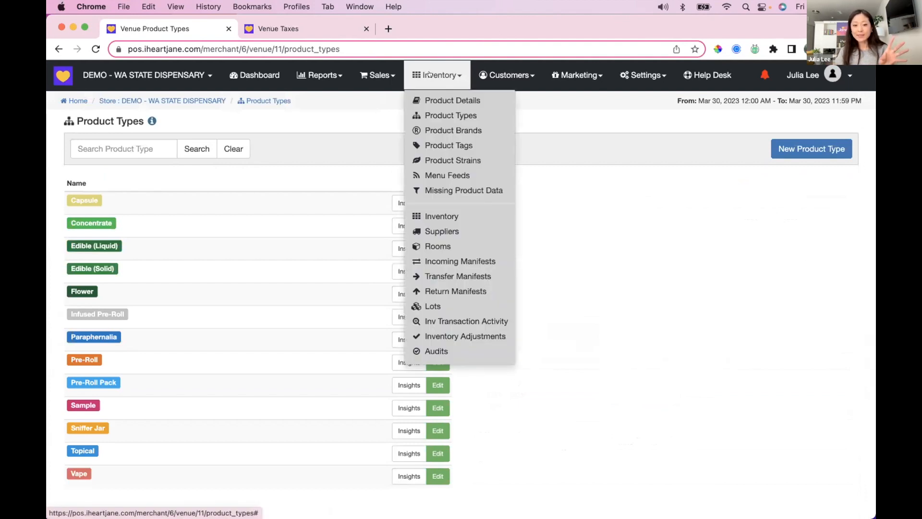
click(429, 173)
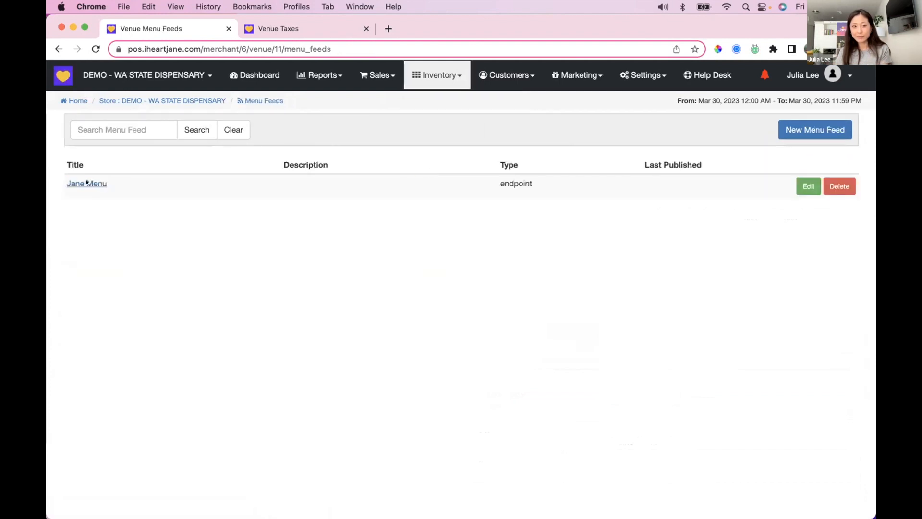
click(808, 186)
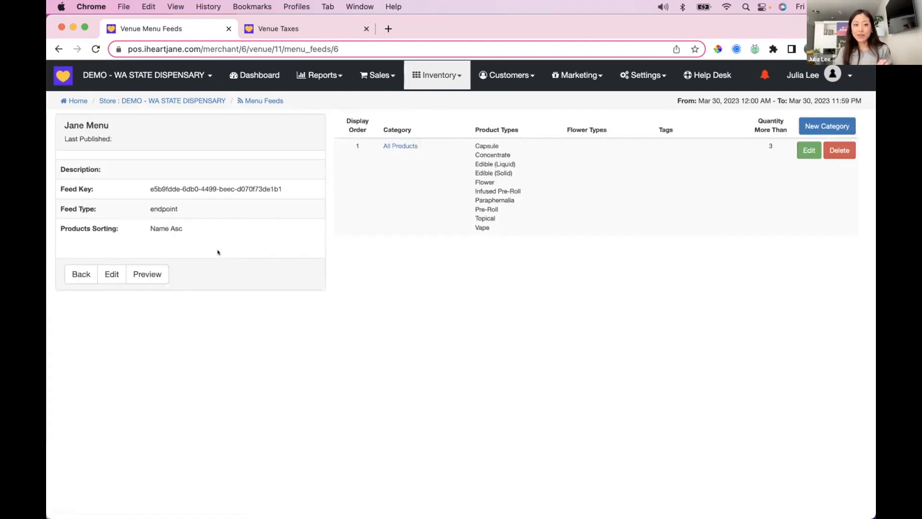
click(98, 274)
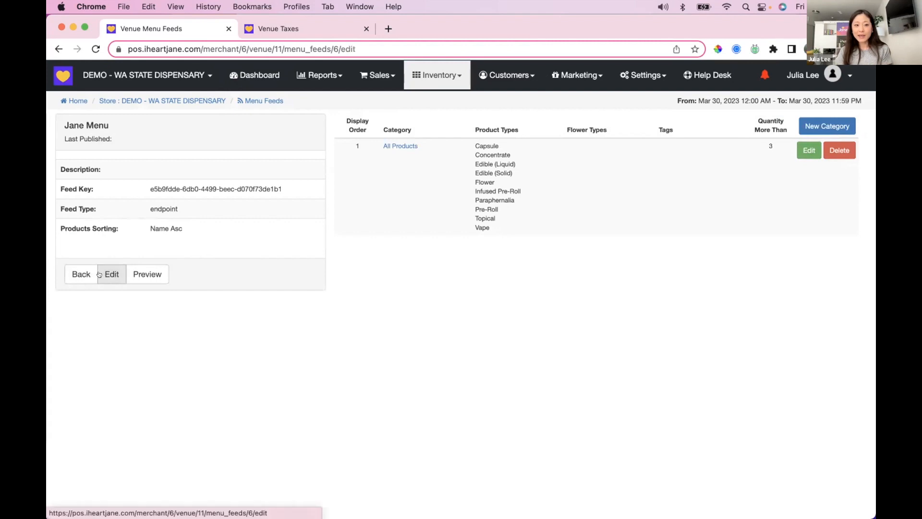
click(58, 49)
Step: Edit the feed's All Products category and add Pre-Roll Pack to its product types filter
click(808, 148)
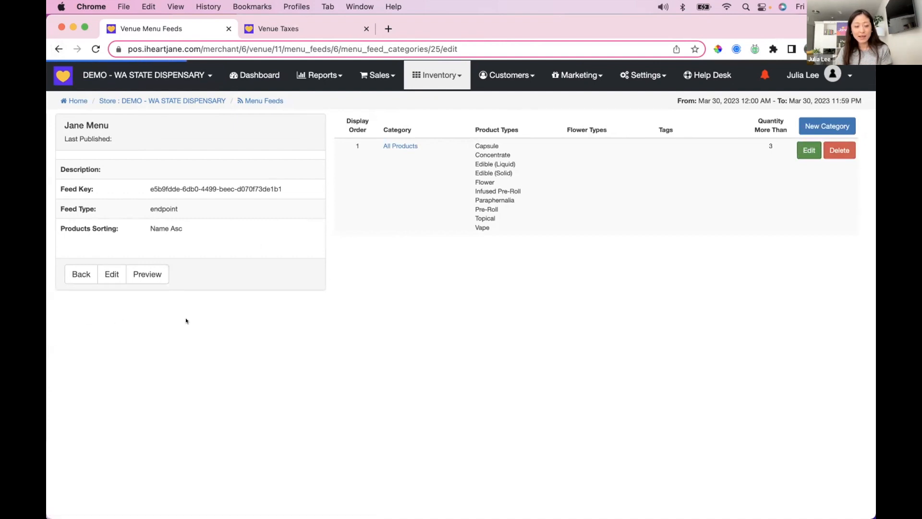
click(264, 371)
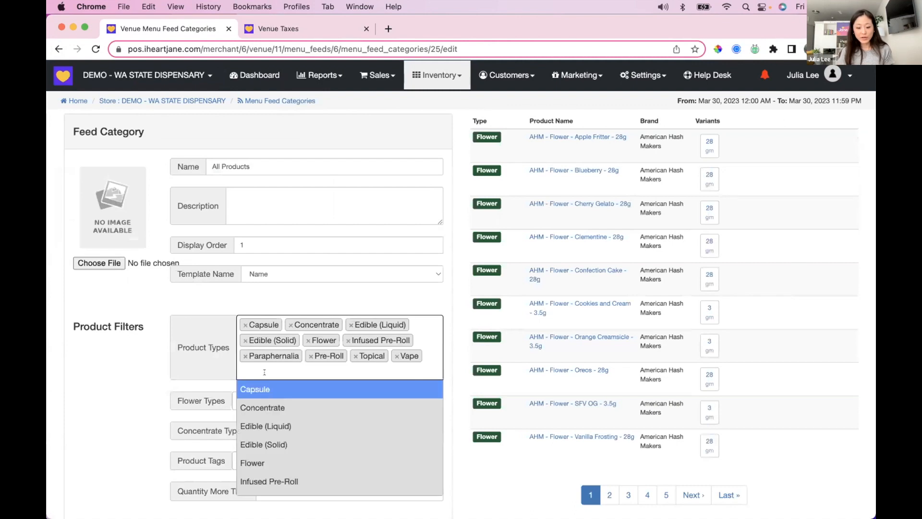
text(pre)
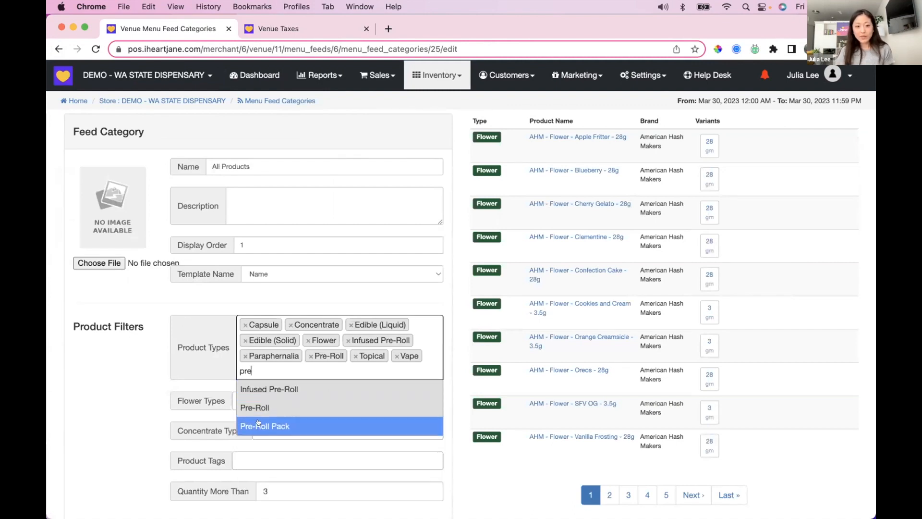
click(260, 423)
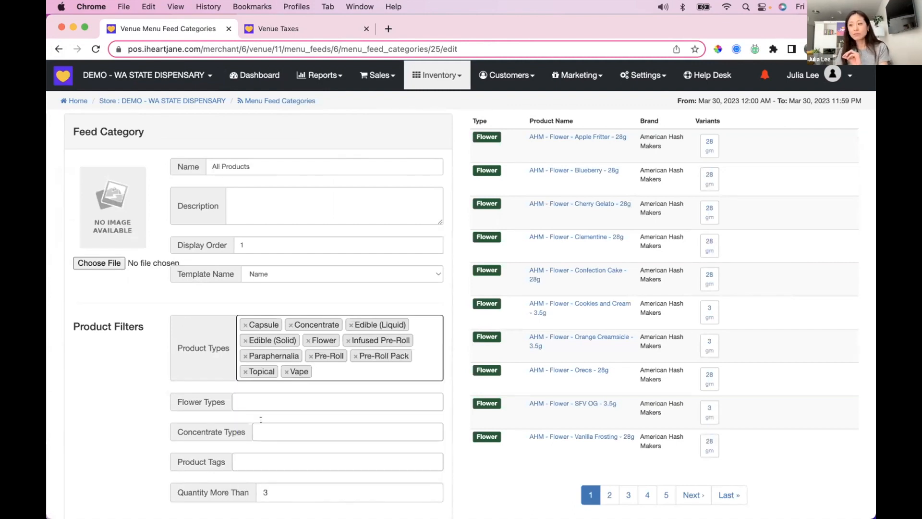
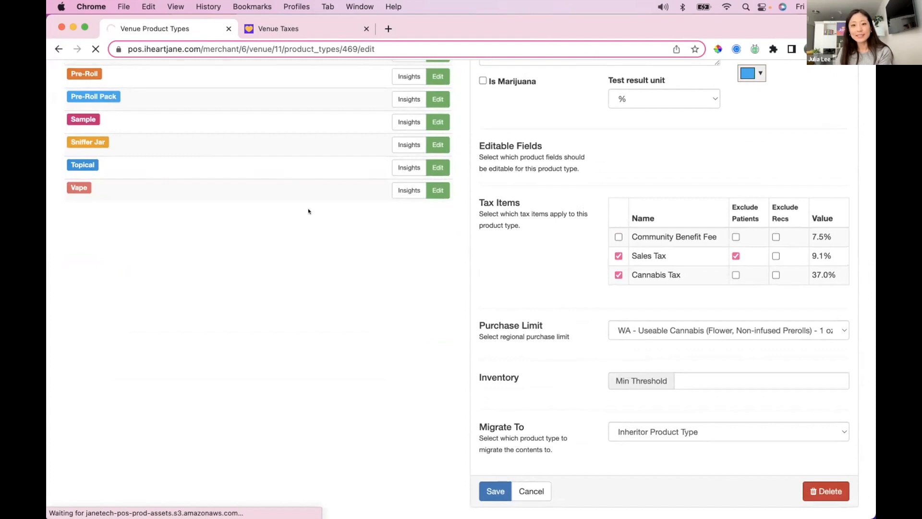
Step: Leave the product types list and open the store's Product Tags page
scroll(307, 208, up, 10)
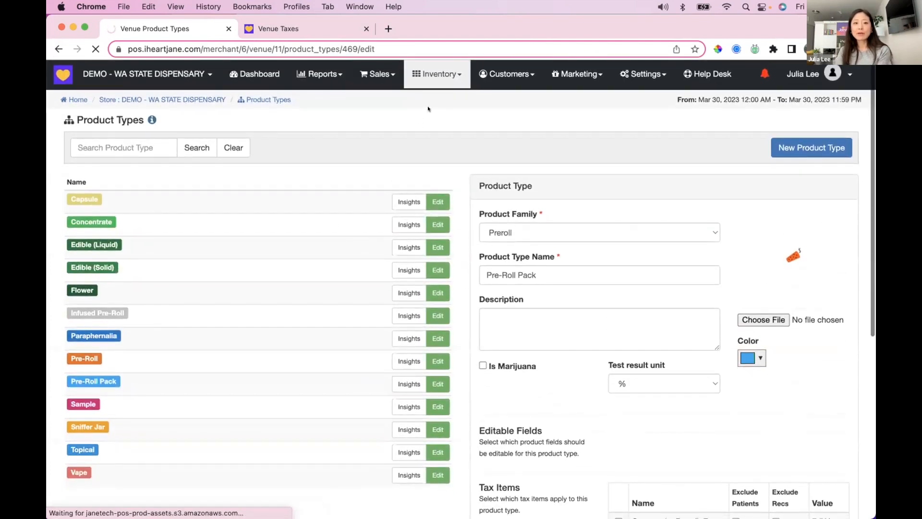
scroll(426, 108, down, 1)
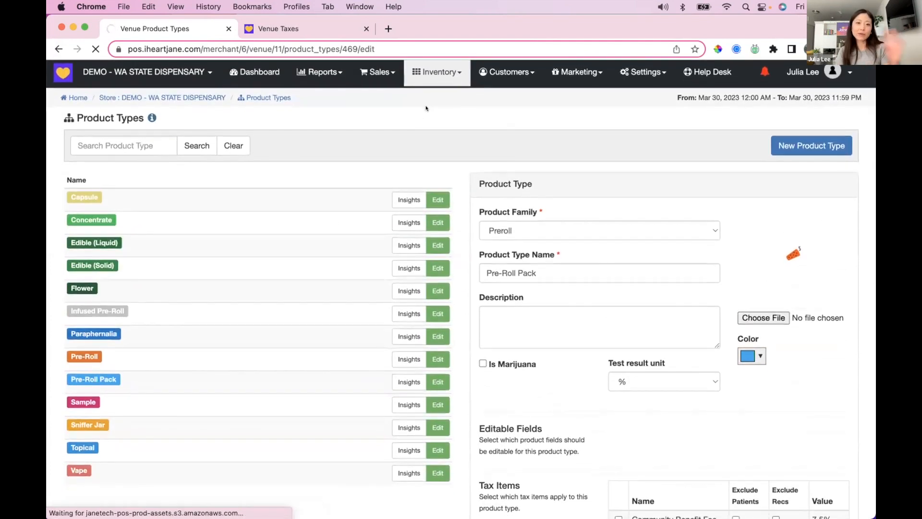
scroll(424, 103, right, 1)
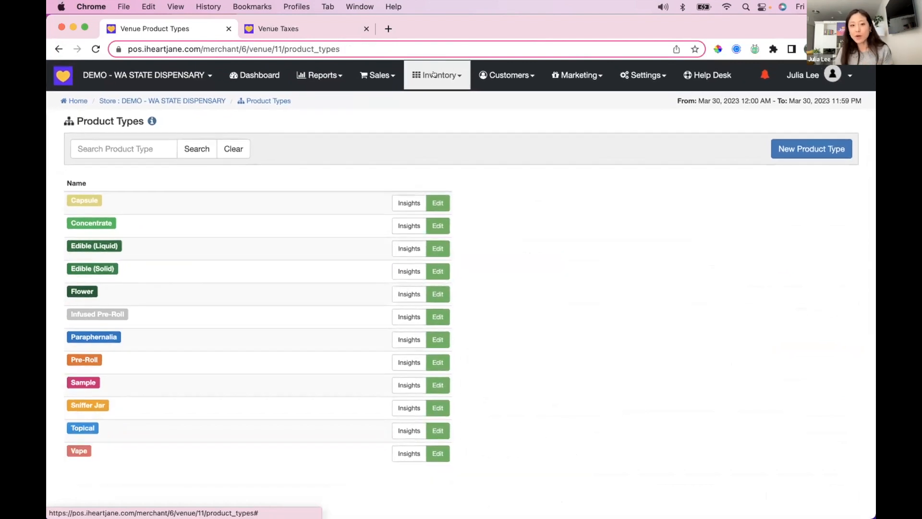
click(434, 74)
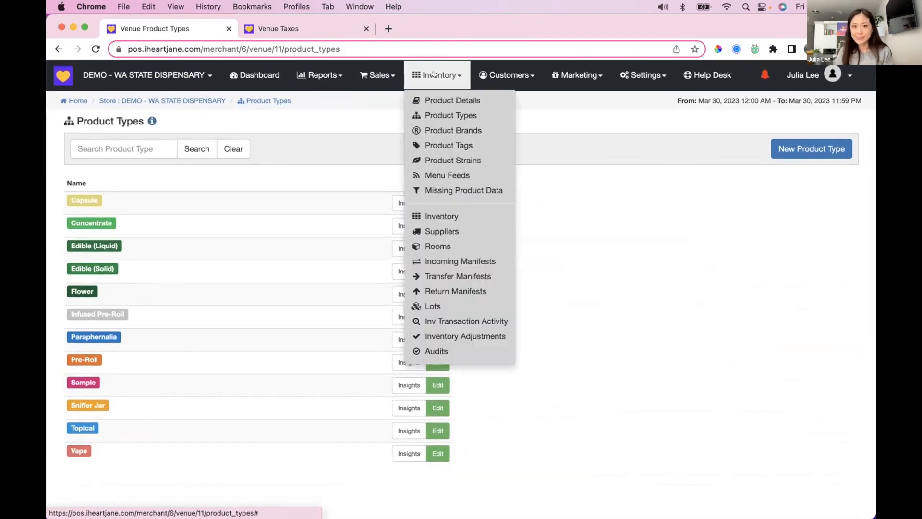
click(435, 145)
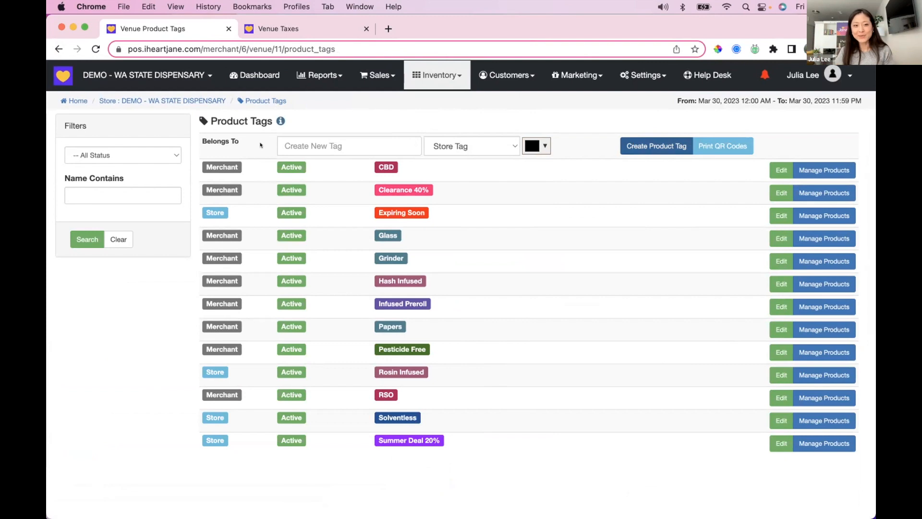
Step: Create a product tag named 420 Promo as a Merchant Tag with a green colour
click(319, 144)
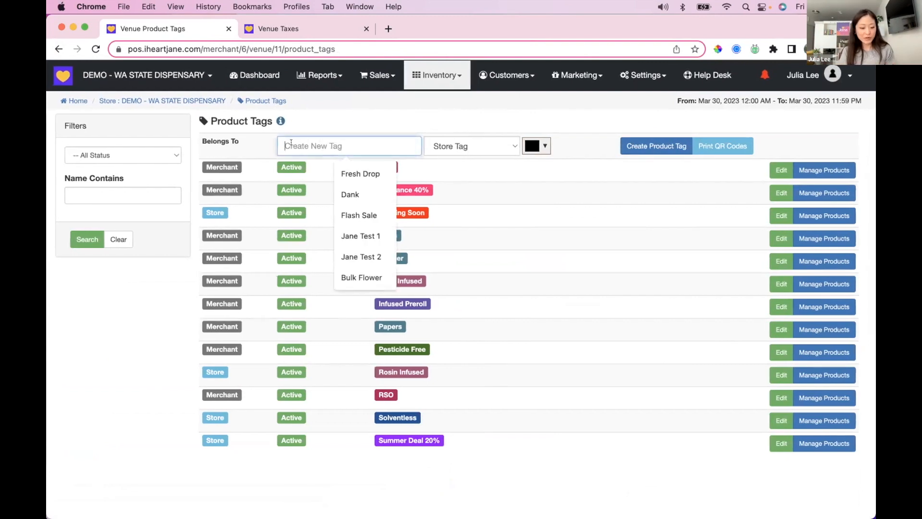
text(420 Promo)
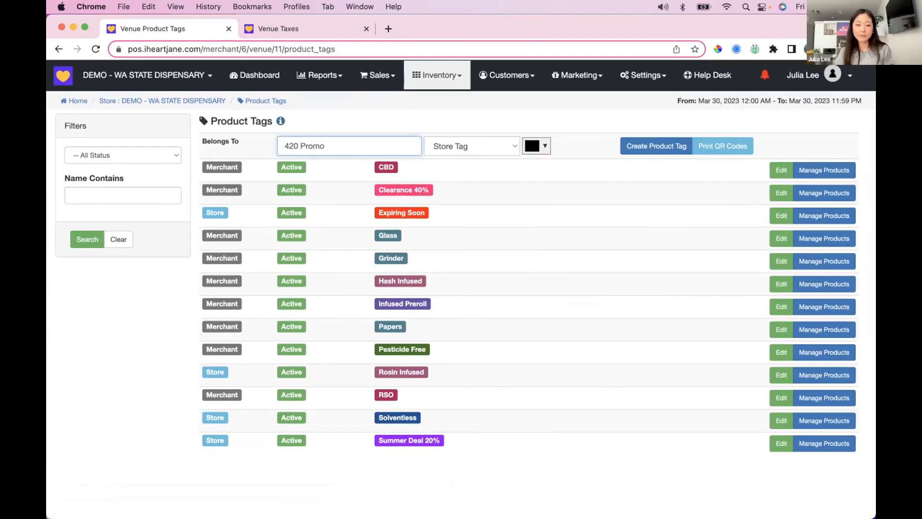
click(532, 145)
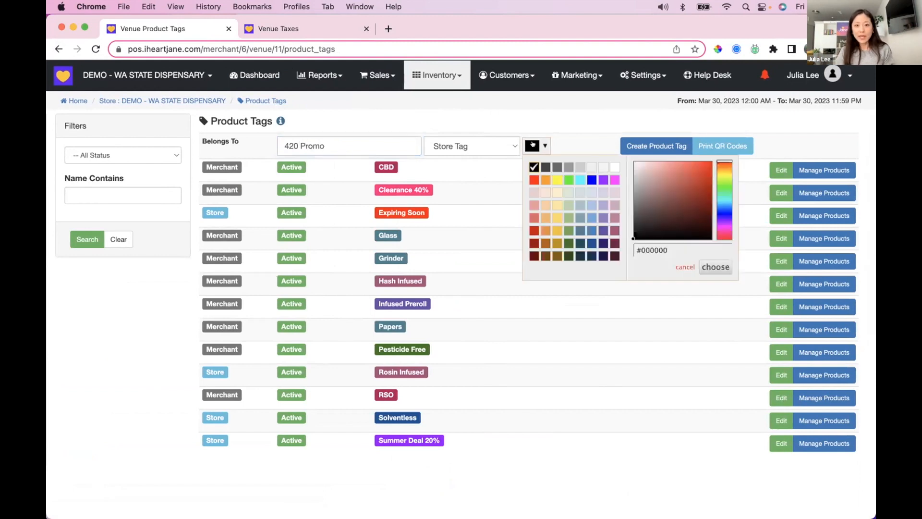
click(569, 230)
click(482, 143)
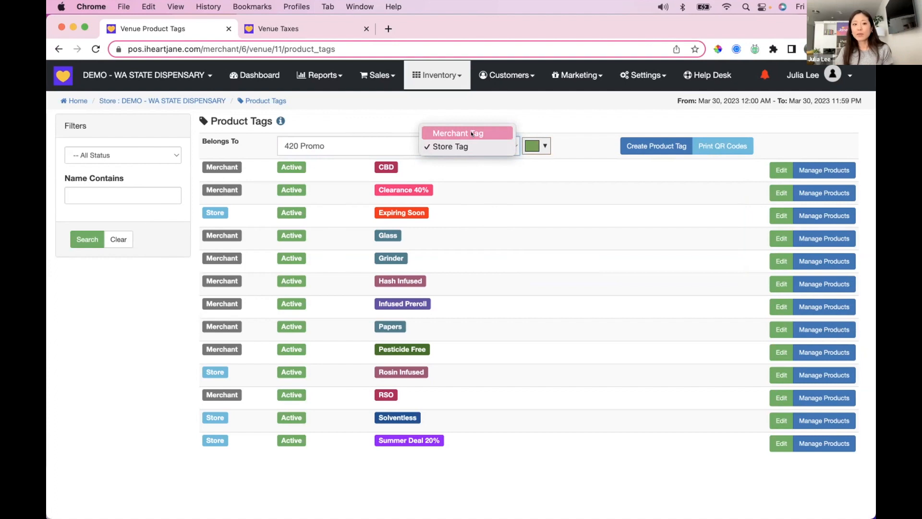
click(470, 132)
click(468, 146)
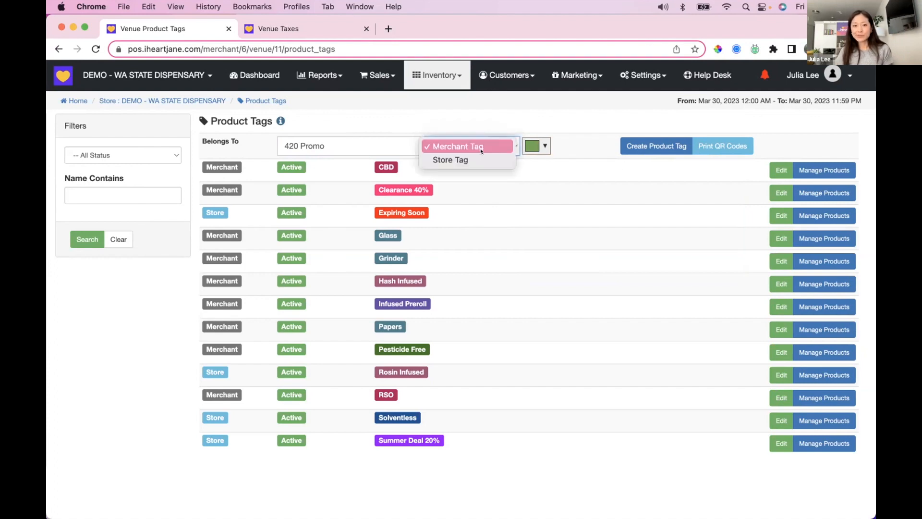
click(466, 149)
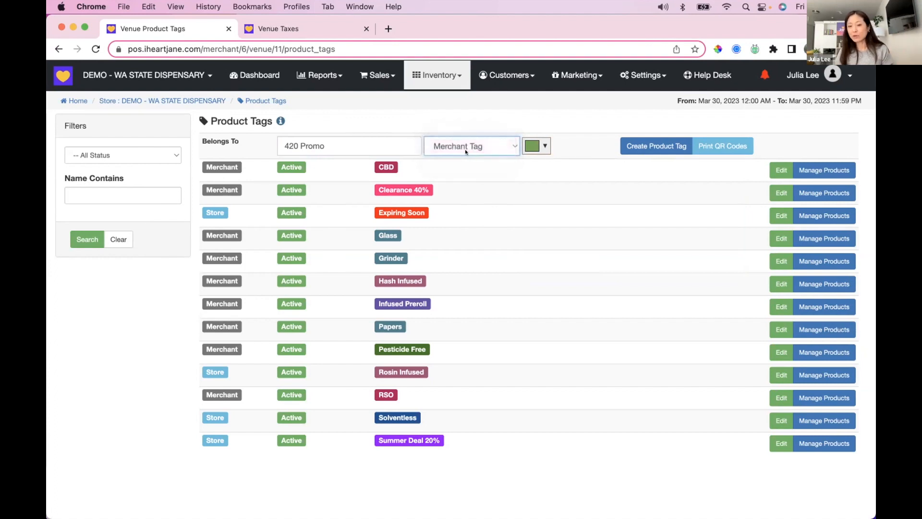
click(643, 146)
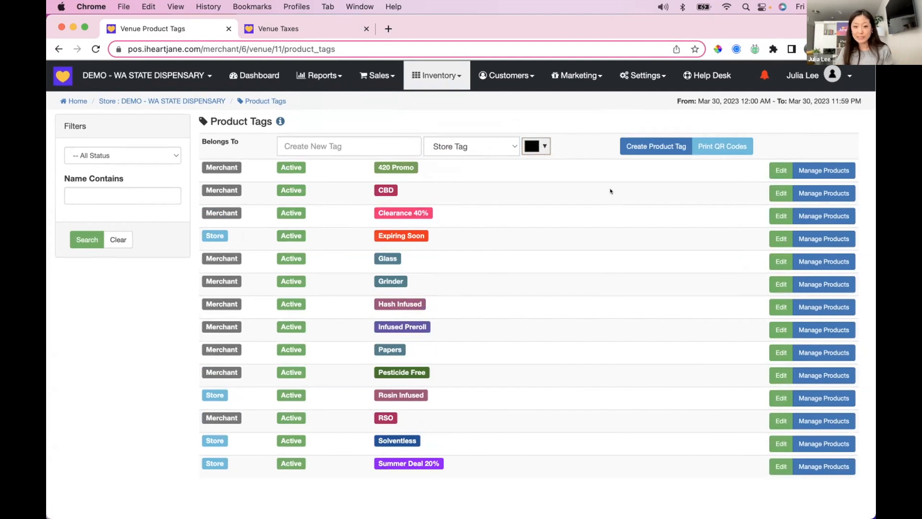
Step: View the Product Details list, return to Product Tags and open product management for the 420 Promo tag
click(435, 75)
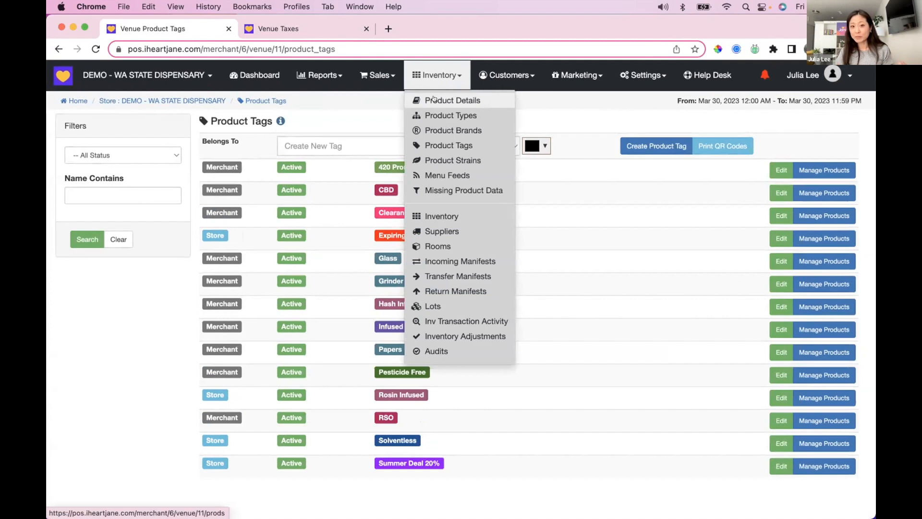
click(435, 100)
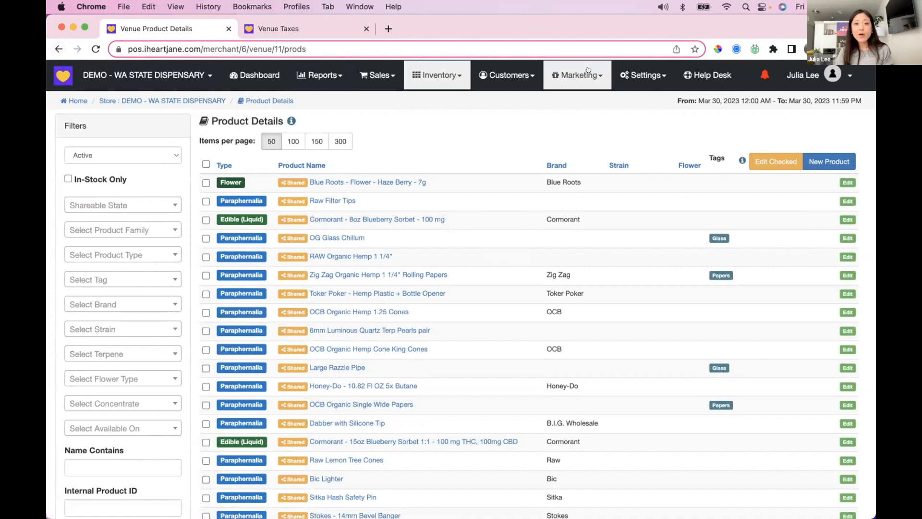
click(421, 73)
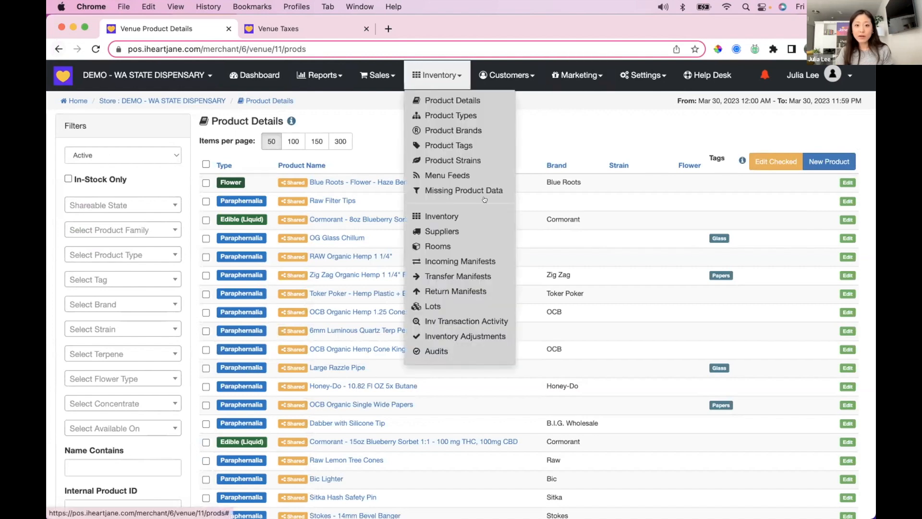
click(454, 145)
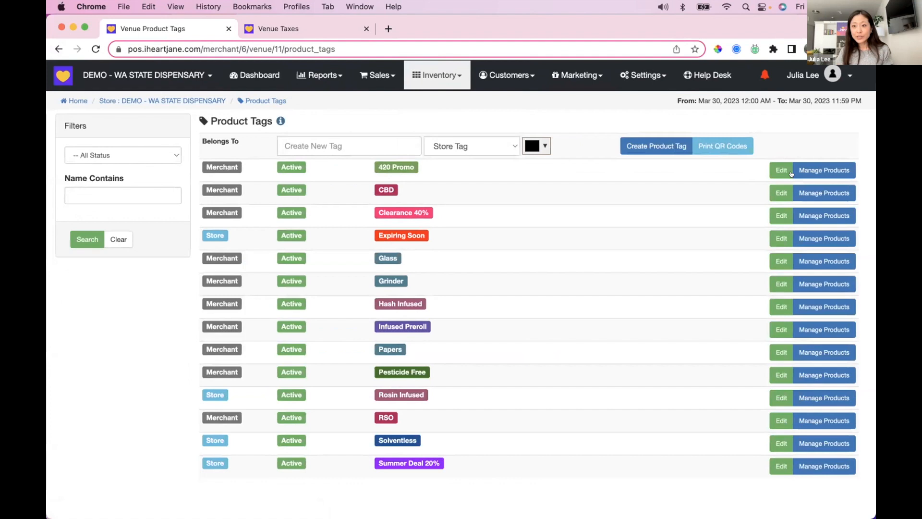
click(817, 171)
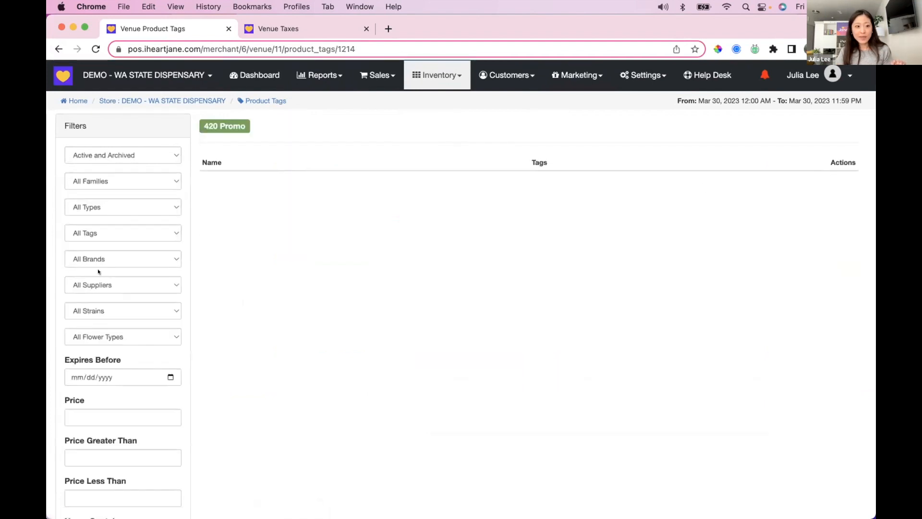
Step: Filter products by brand 2727 and by product type, and add the matching products to the 420 Promo tag
scroll(98, 271, down, 3)
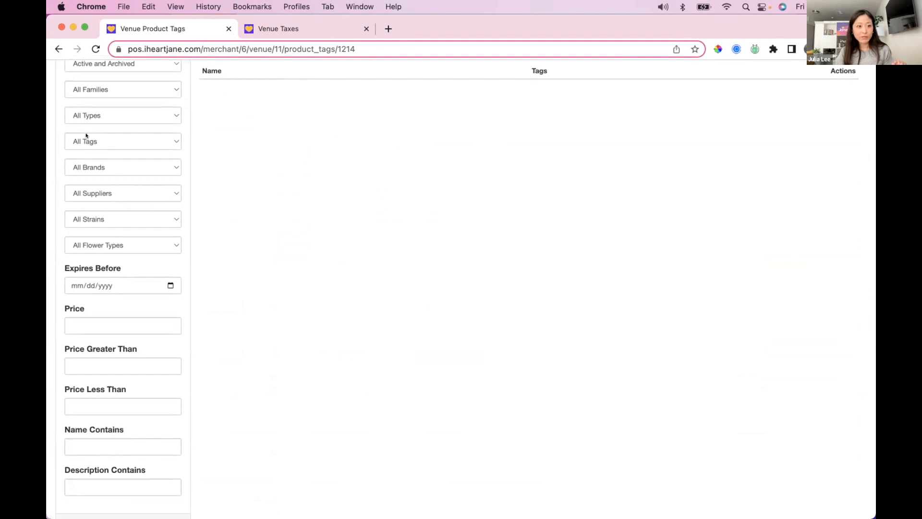
click(107, 169)
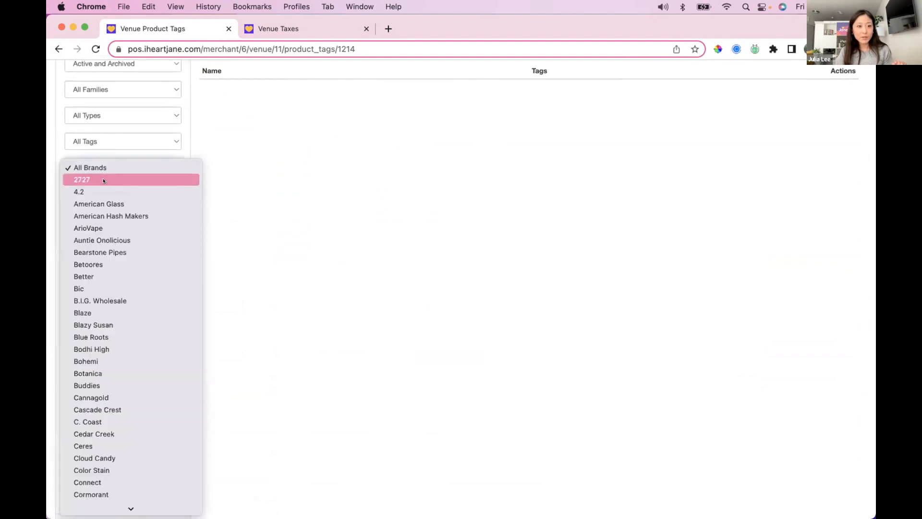
click(104, 180)
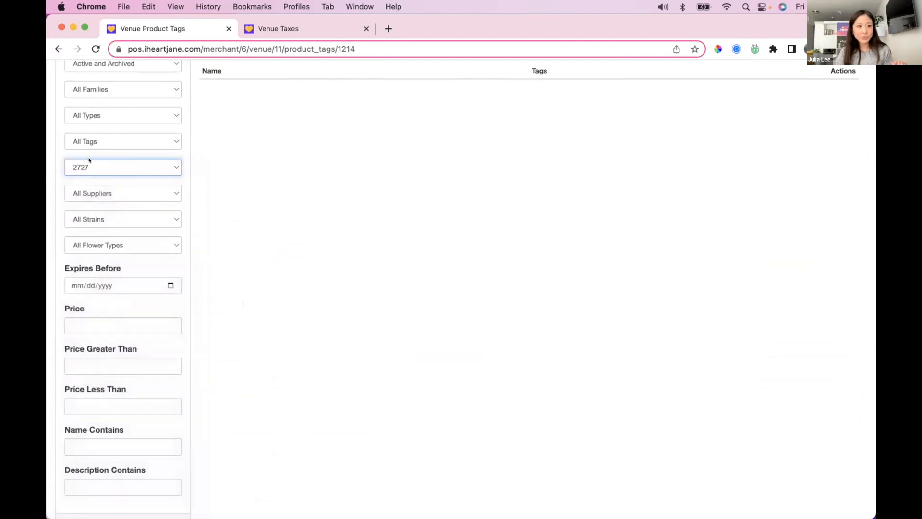
click(103, 117)
click(88, 210)
click(84, 326)
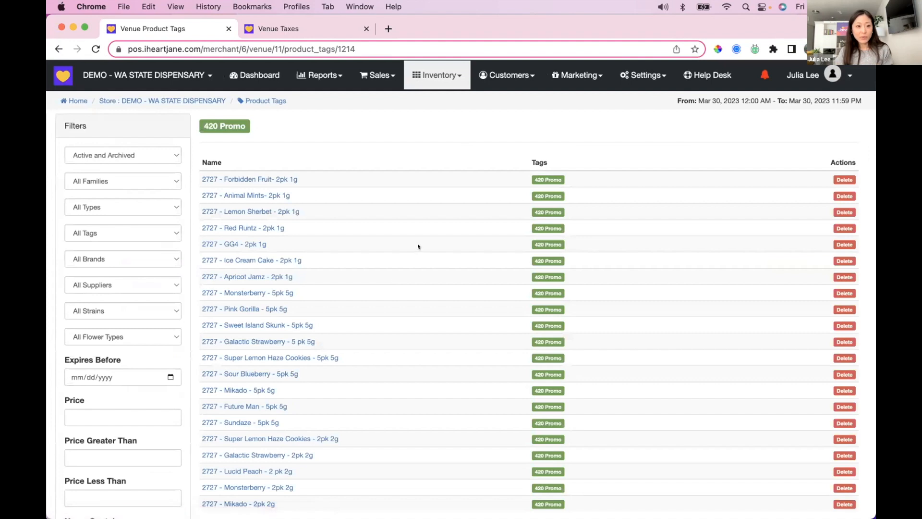
Step: Review the products carrying the 420 Promo tag and add products to it with all filters left unrestricted
scroll(417, 246, down, 5)
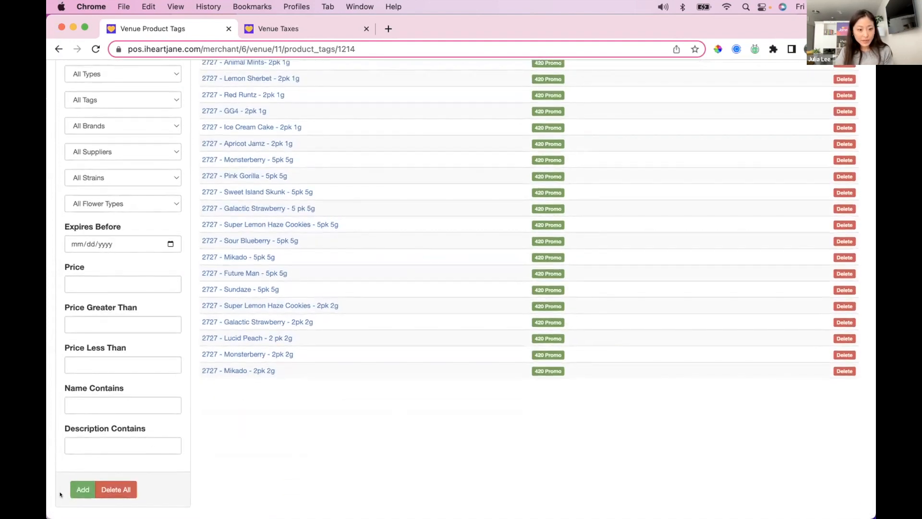
scroll(437, 191, up, 5)
scroll(288, 312, down, 5)
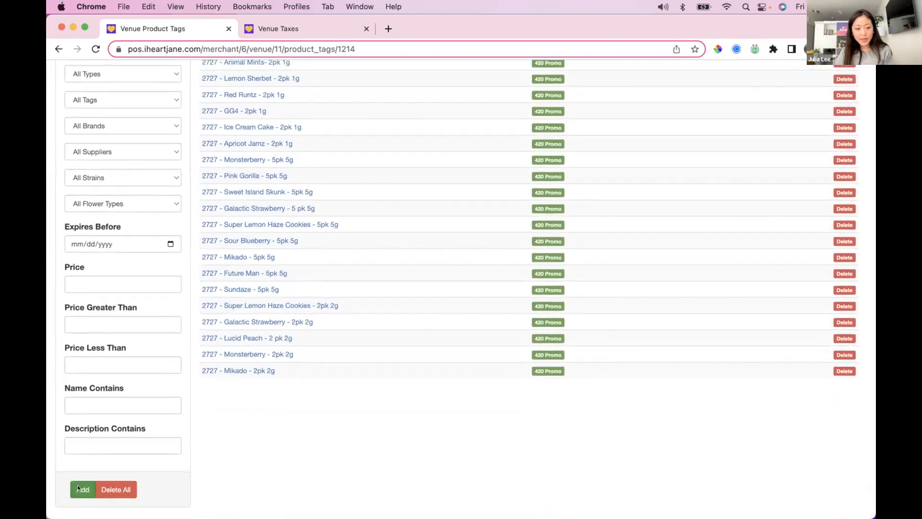
click(76, 485)
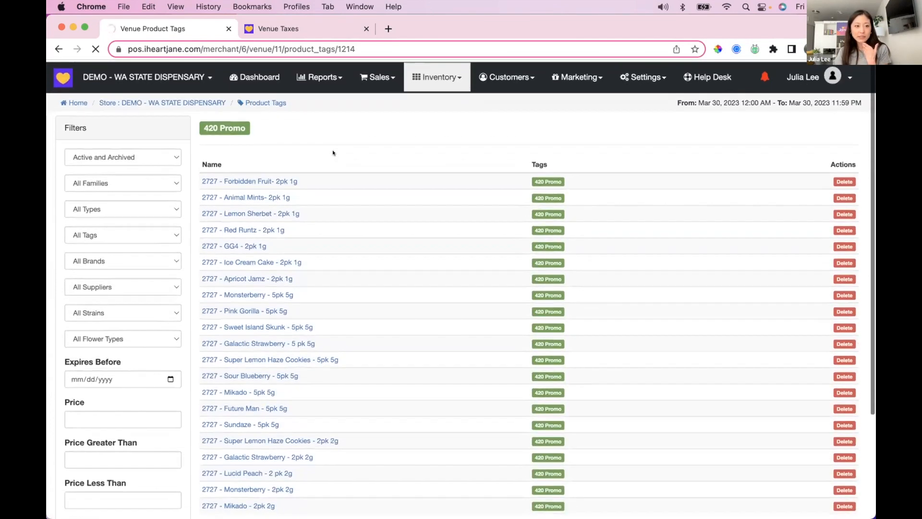
scroll(327, 174, up, 1)
scroll(328, 174, down, 1)
scroll(327, 173, up, 1)
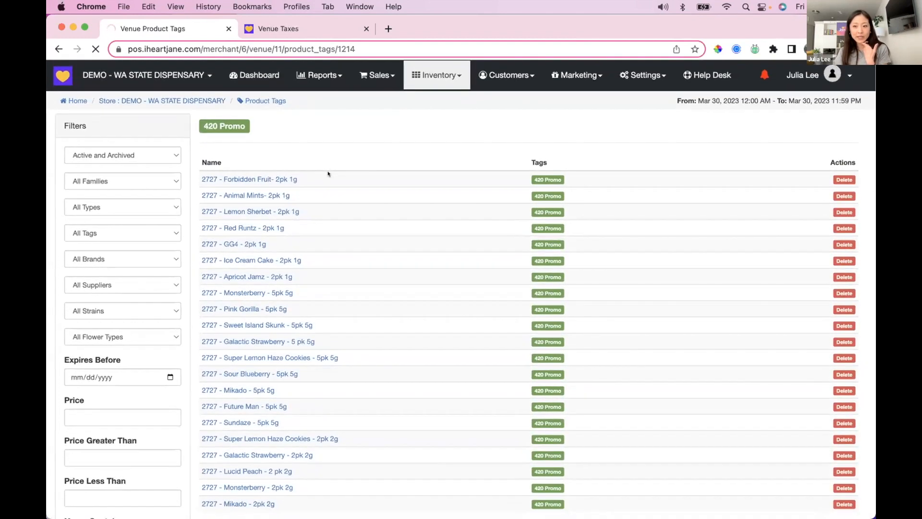
scroll(328, 174, down, 5)
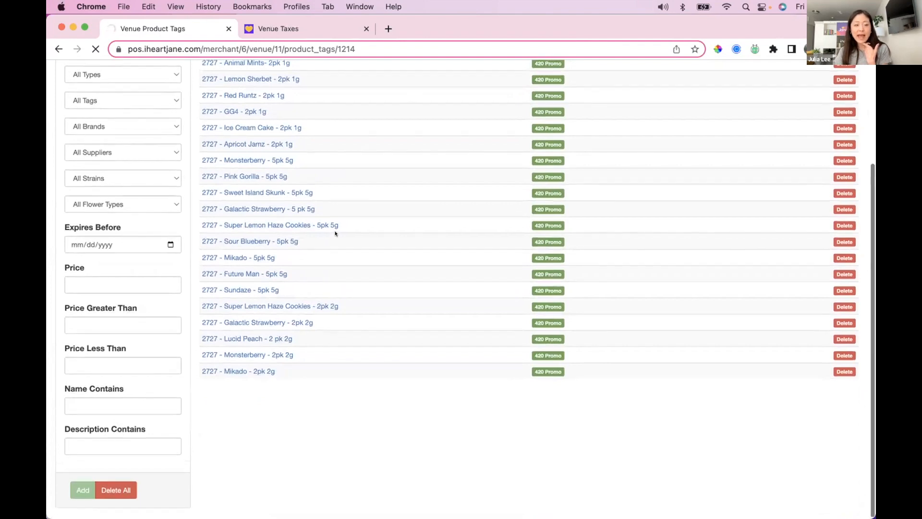
scroll(328, 235, up, 5)
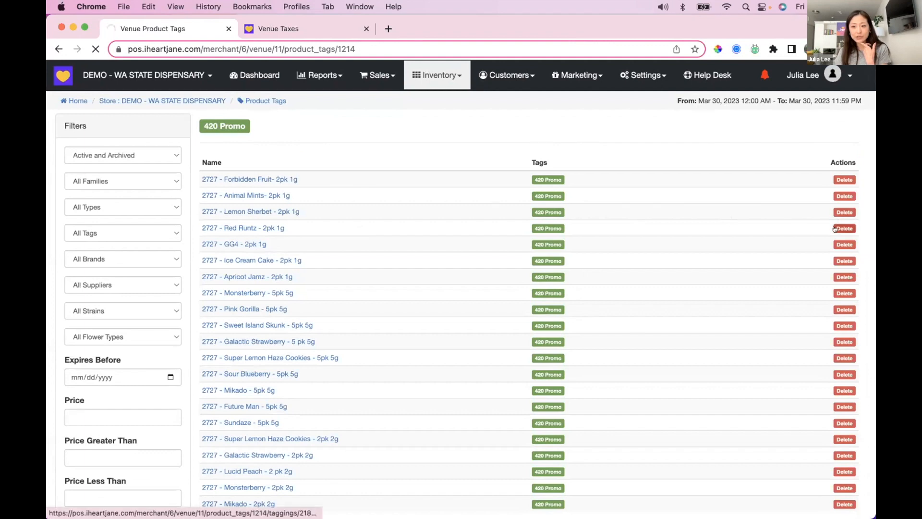
scroll(428, 246, down, 5)
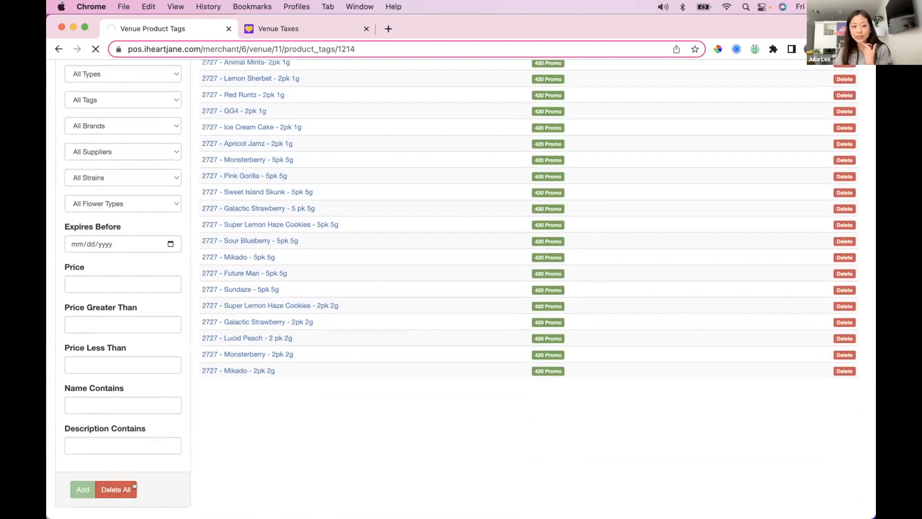
scroll(290, 326, up, 5)
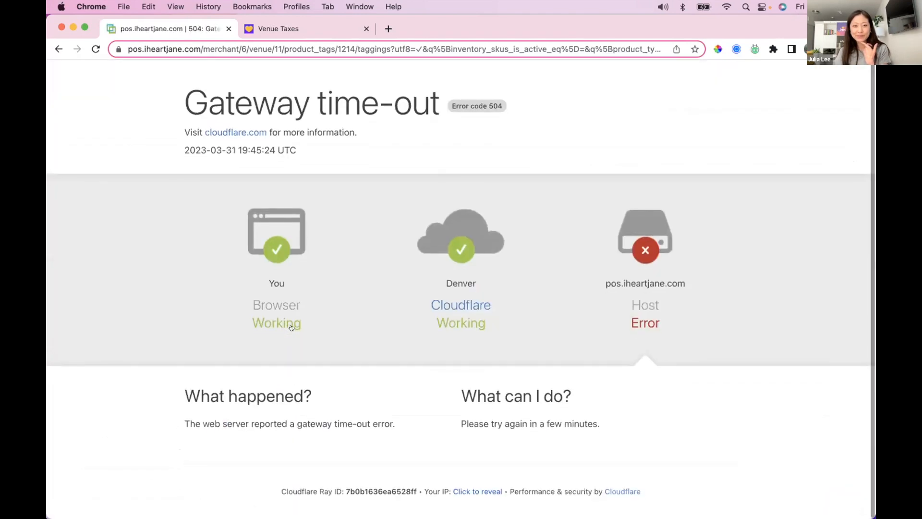
Step: Return to the Product Tags list and review the products assigned to the Clearance 40% tag
click(58, 49)
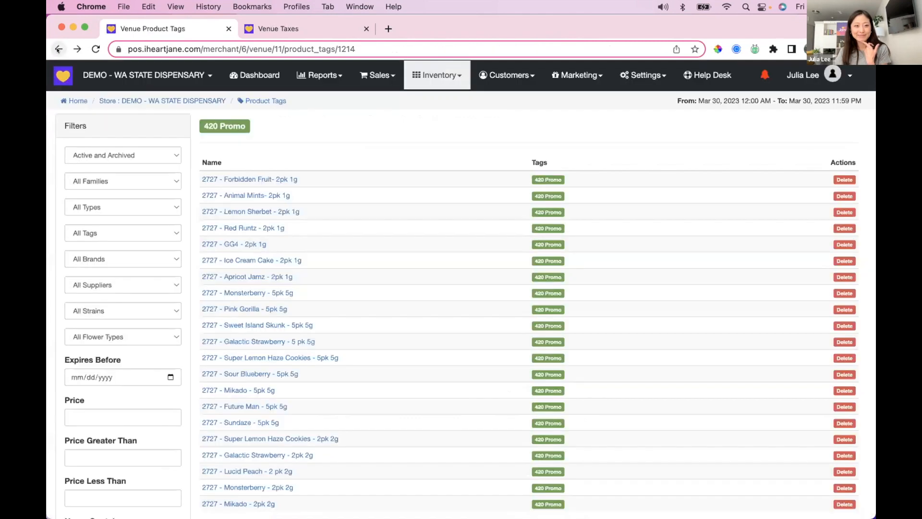
click(266, 100)
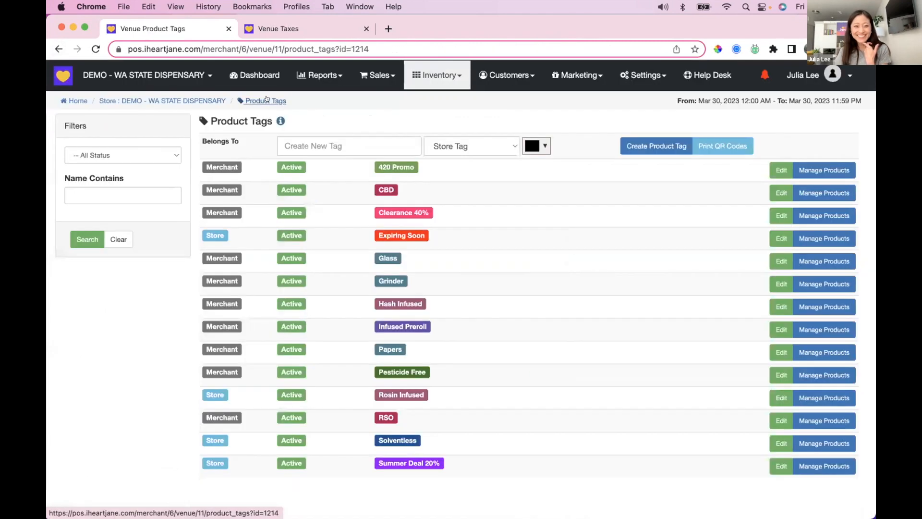
click(823, 215)
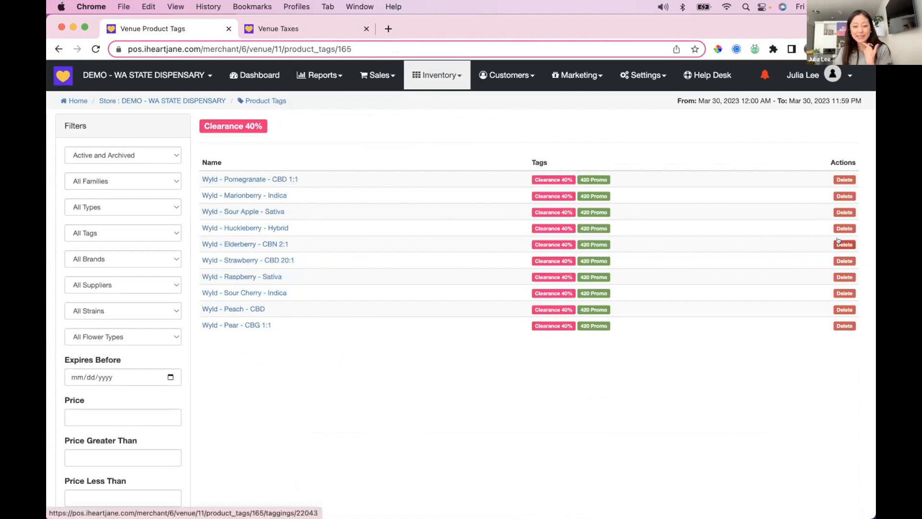
scroll(500, 263, down, 5)
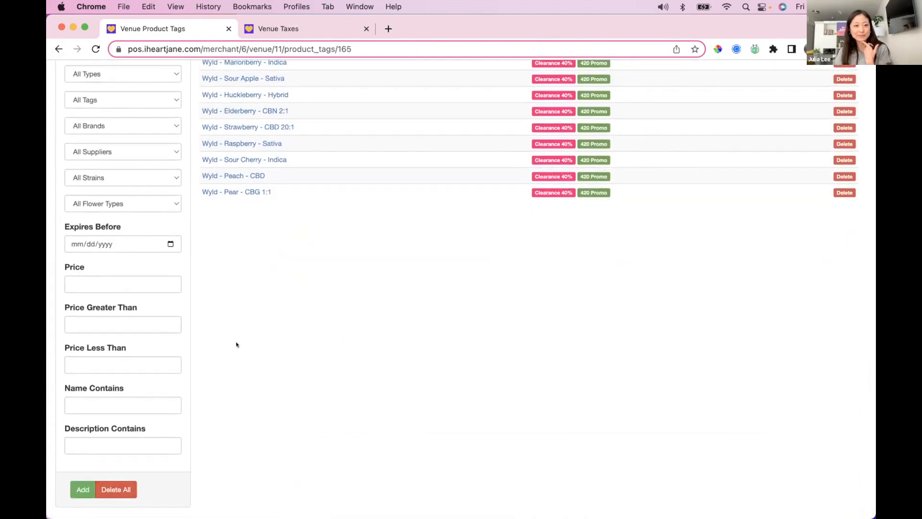
scroll(237, 344, up, 5)
scroll(237, 344, down, 1)
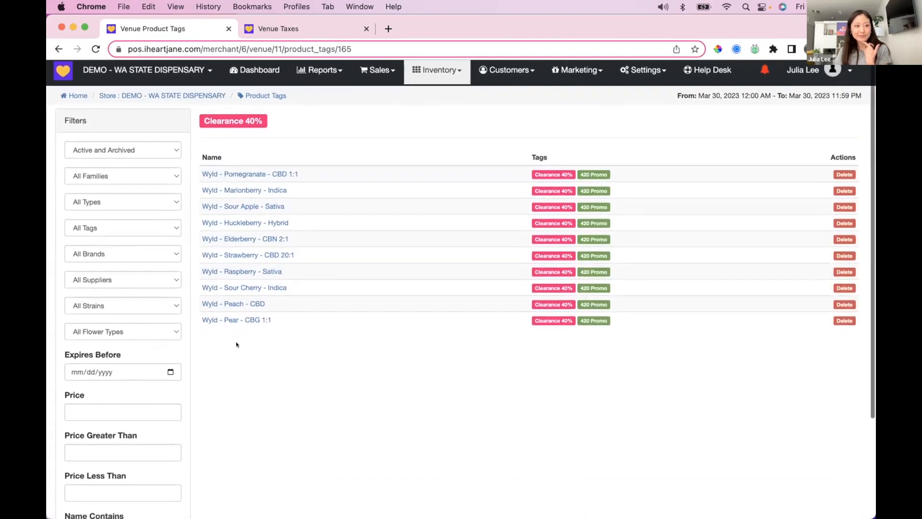
click(53, 48)
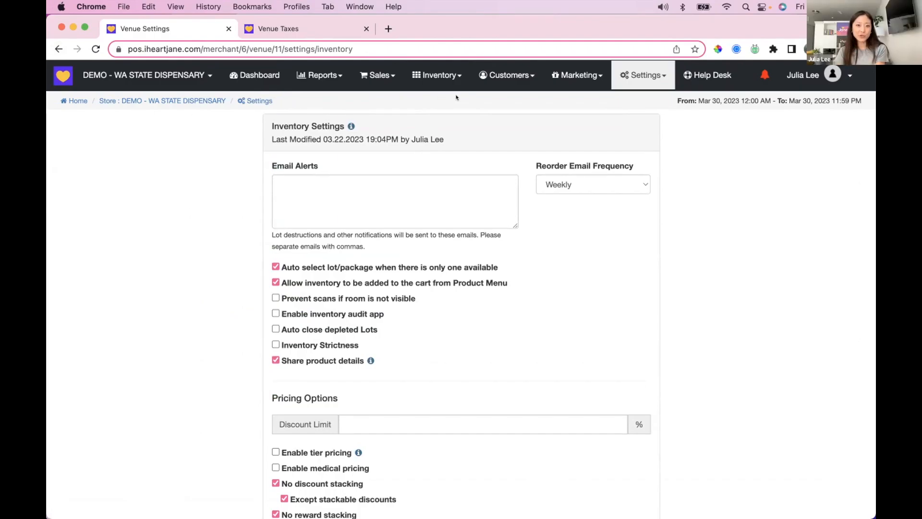
Step: Open the Inventory Reorder report and run it with the day range set to Last 30 days
click(303, 73)
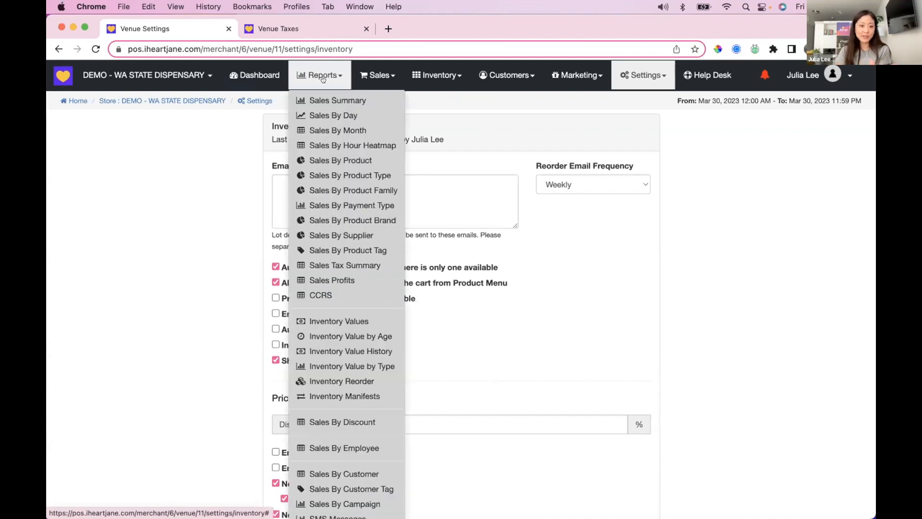
click(341, 380)
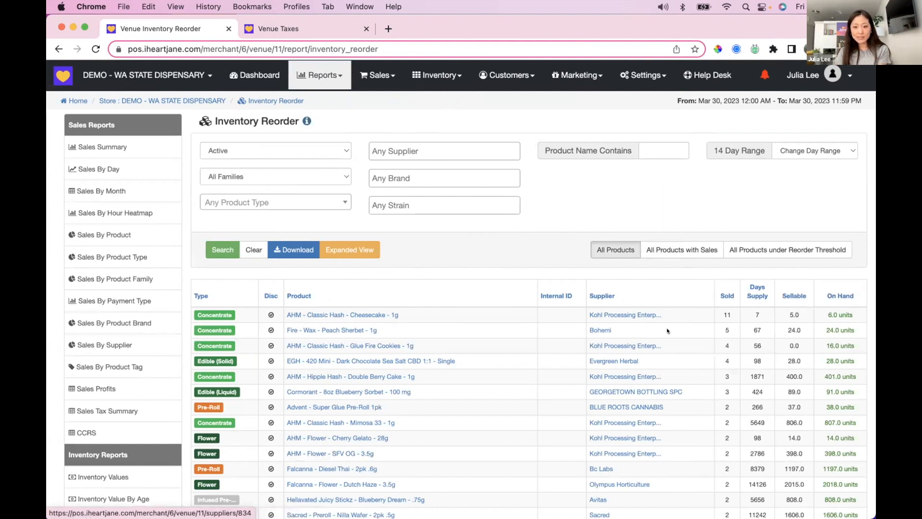
click(815, 151)
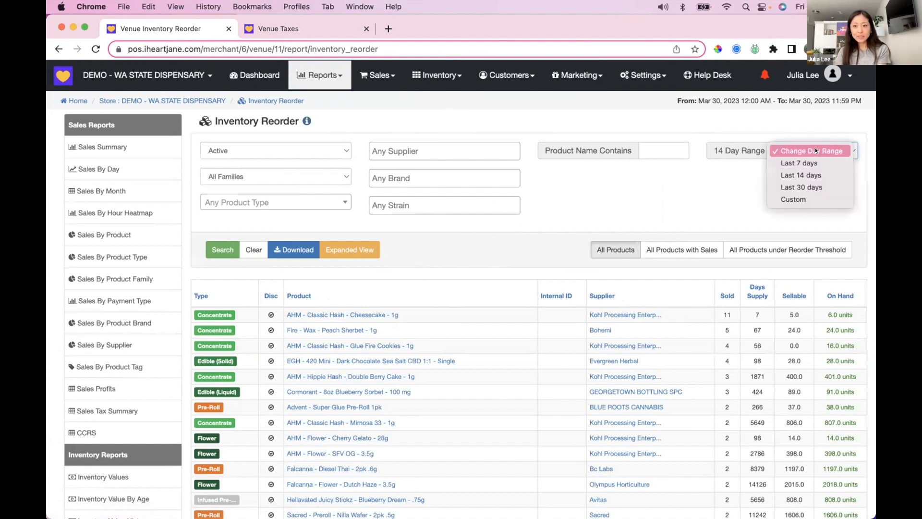
click(804, 187)
click(232, 253)
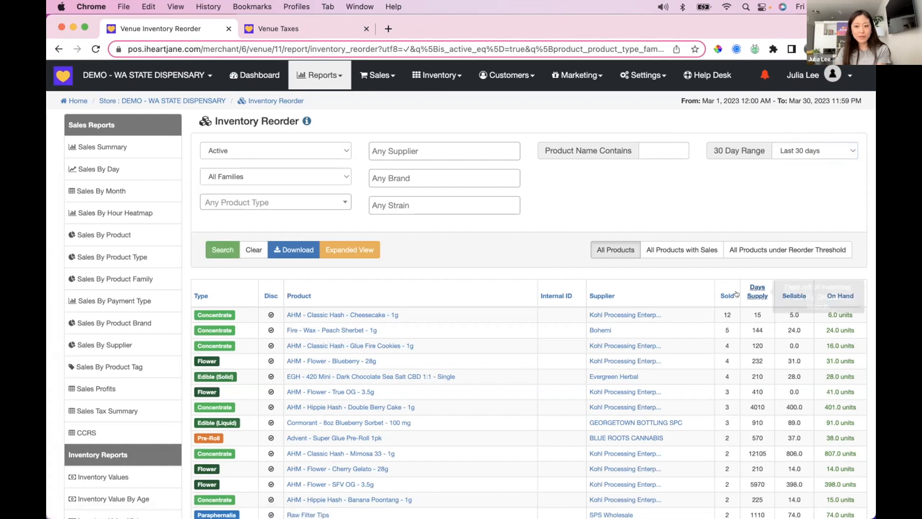
mouse_move(760, 291)
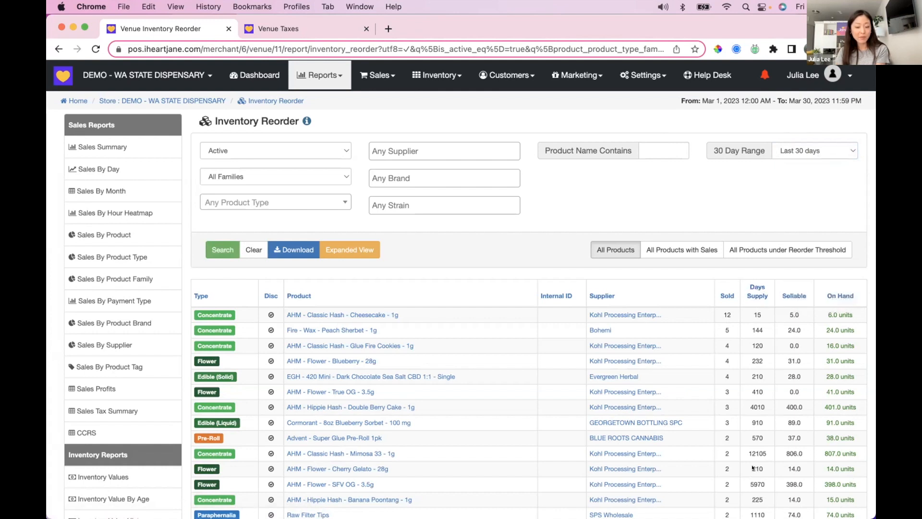
Step: Sort the Inventory Reorder report by Days Supply in ascending order and look over the listed products
scroll(750, 394, down, 3)
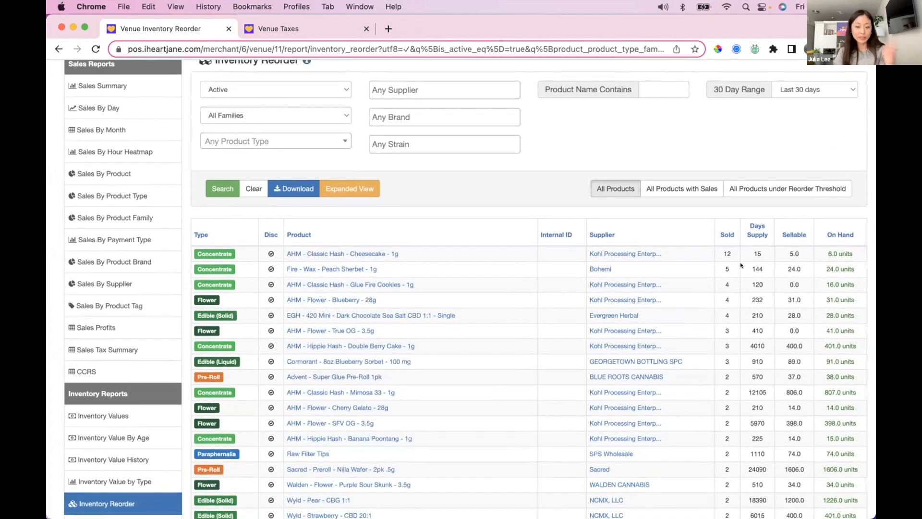
mouse_move(753, 230)
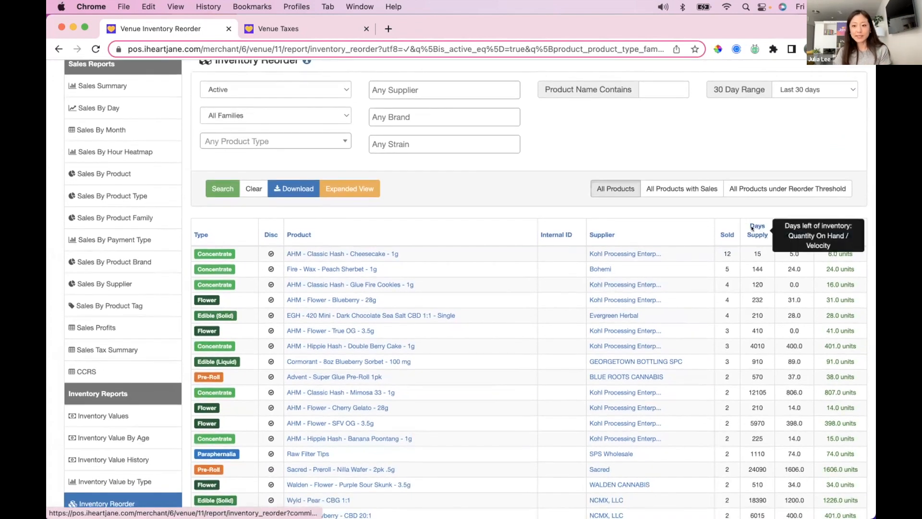
click(753, 230)
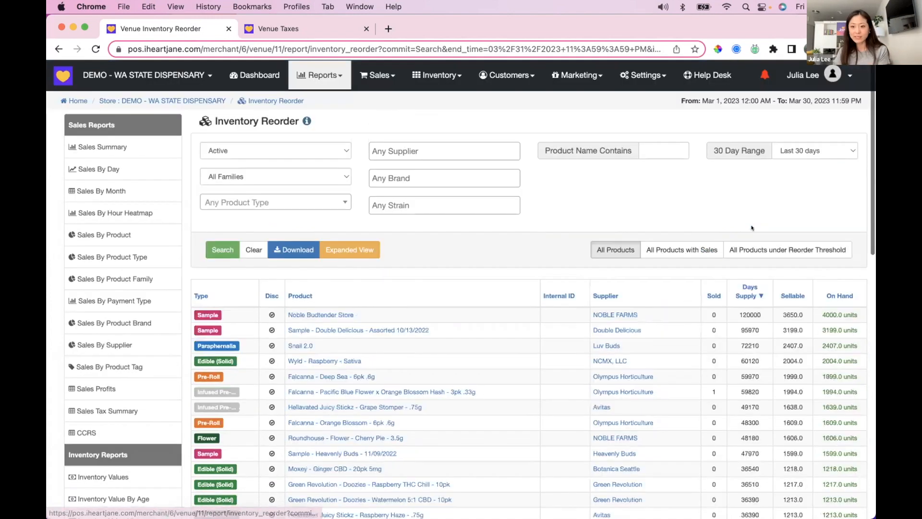
click(745, 289)
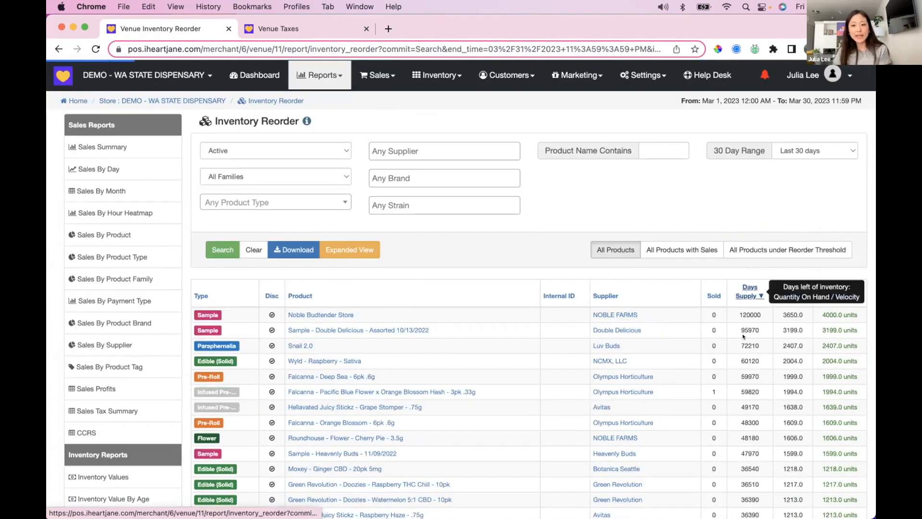
scroll(735, 322, down, 5)
scroll(743, 307, up, 4)
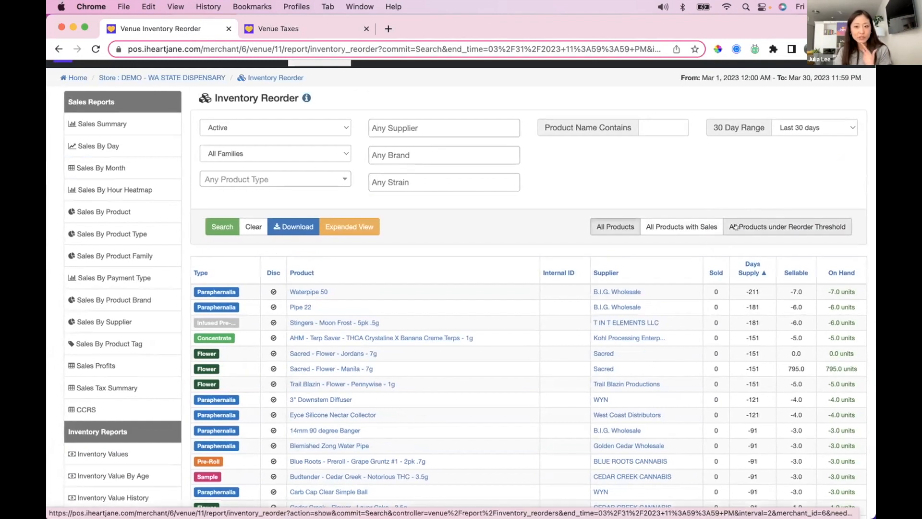
Step: Limit the Inventory Reorder report to all products under the reorder threshold and review the list
click(773, 227)
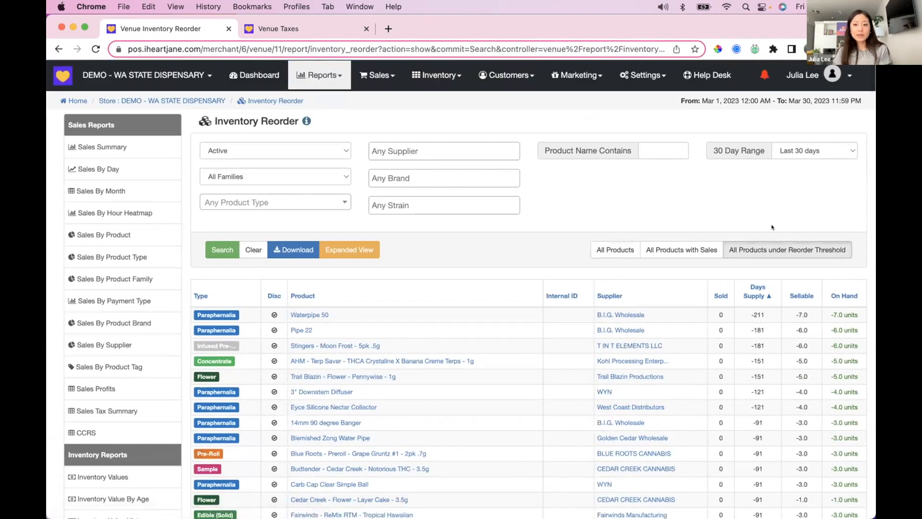
scroll(768, 227, down, 1)
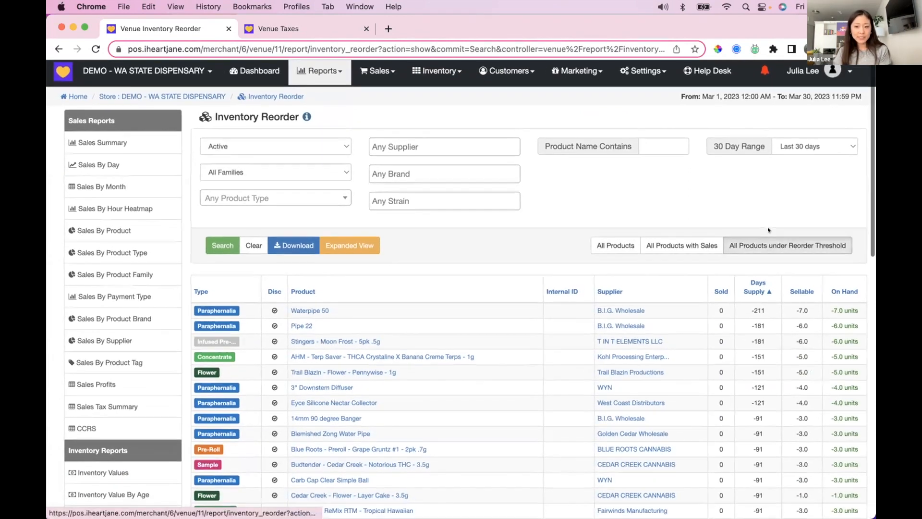
scroll(768, 229, down, 1)
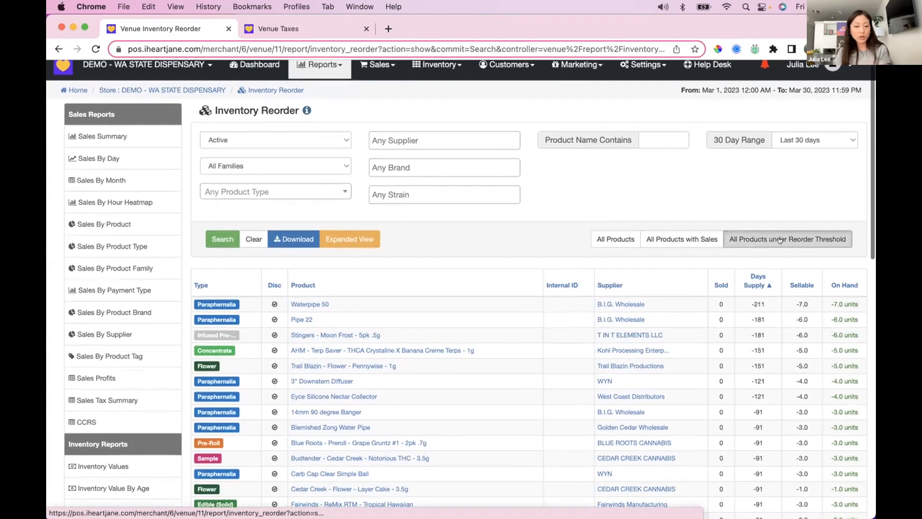
scroll(762, 228, down, 5)
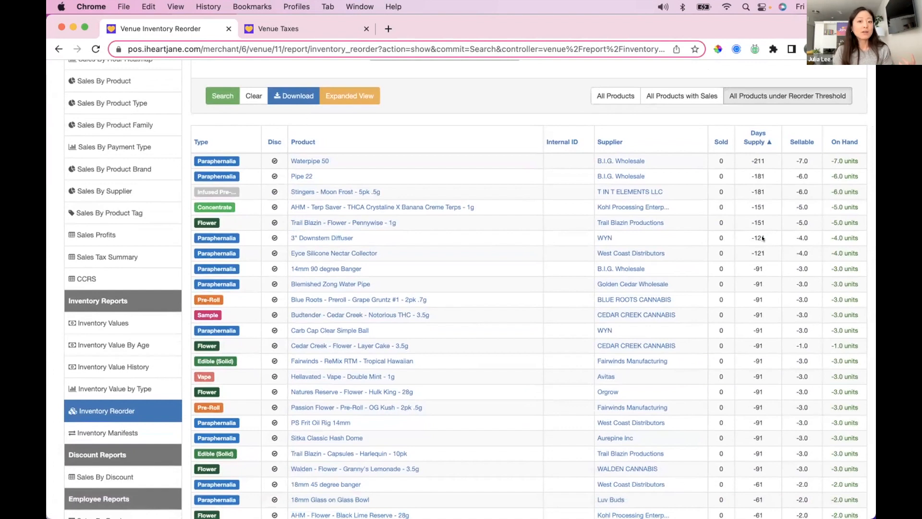
scroll(762, 238, down, 5)
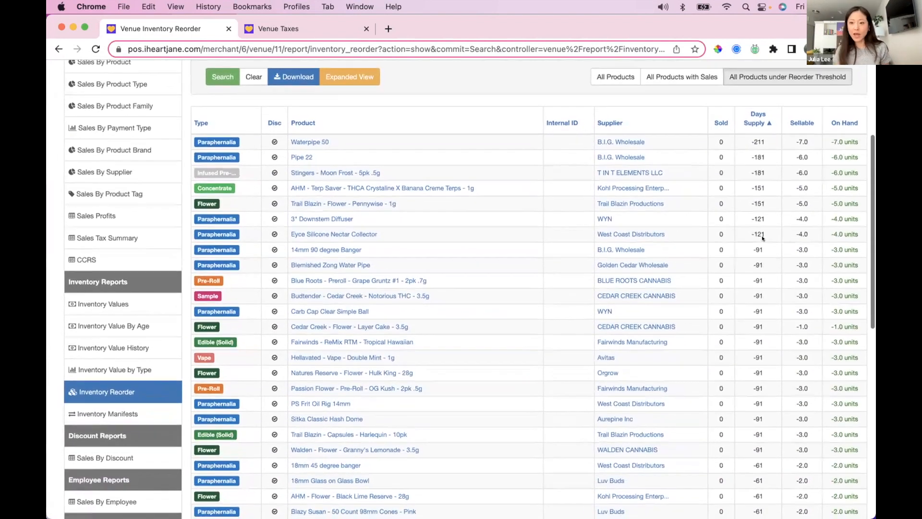
scroll(761, 235, up, 10)
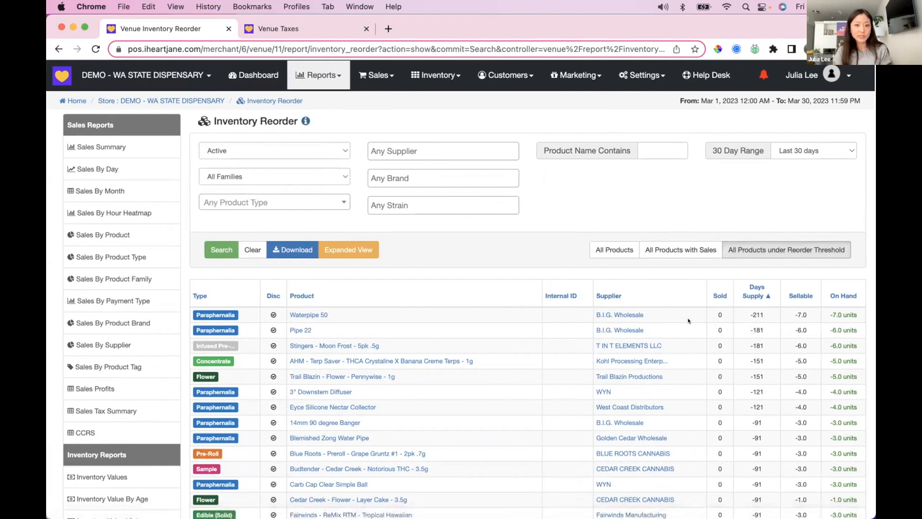
Step: Open the store's Inventory Settings and review the Reorder Email Frequency choices and the Email Alerts field
scroll(643, 77, down, 1)
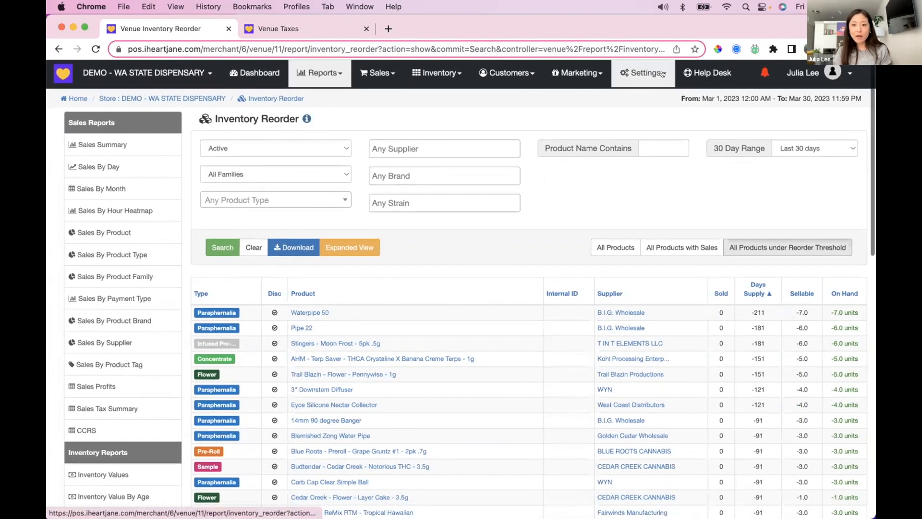
click(643, 80)
click(642, 125)
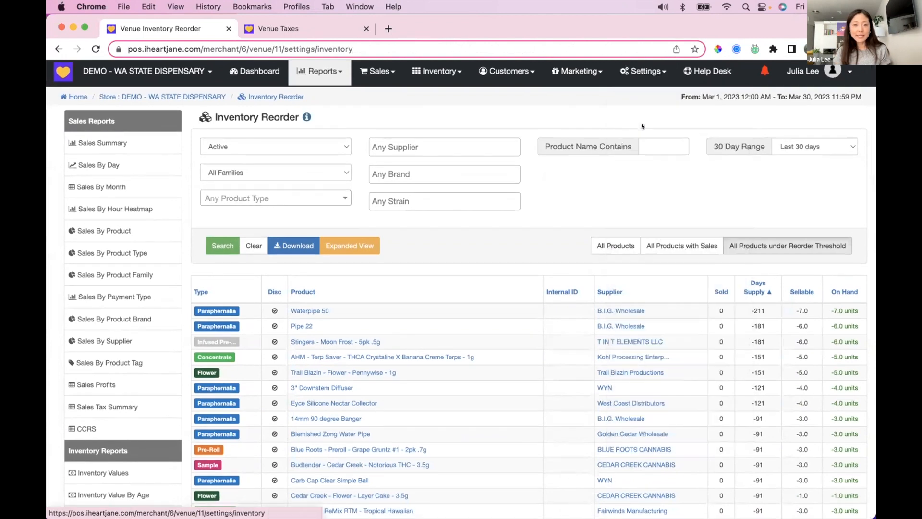
scroll(624, 140, down, 1)
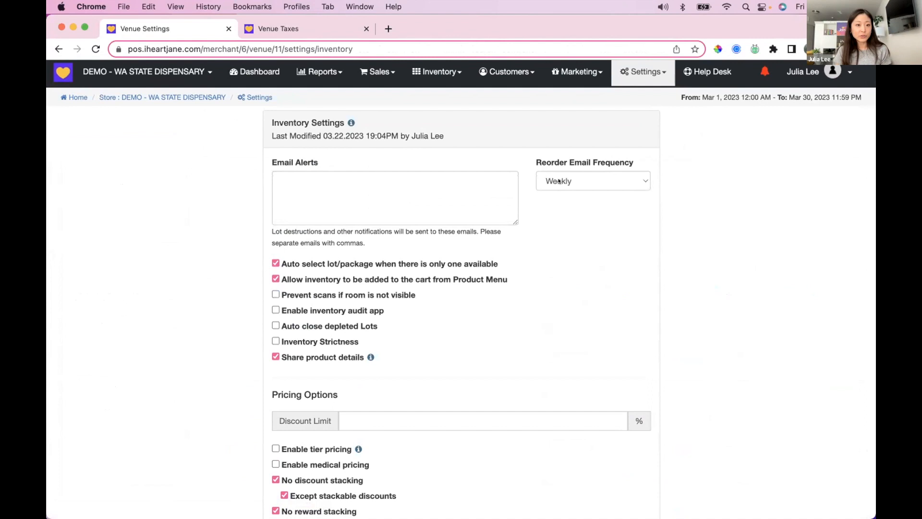
scroll(558, 180, up, 1)
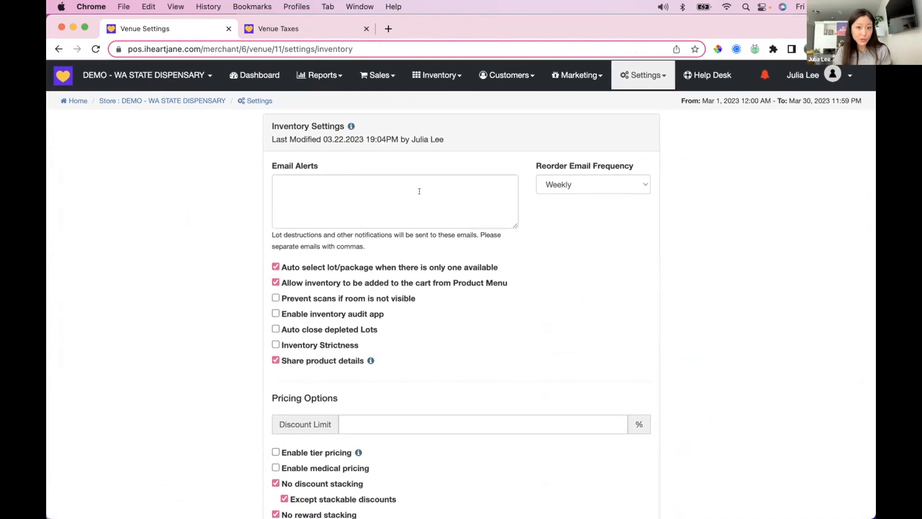
click(564, 183)
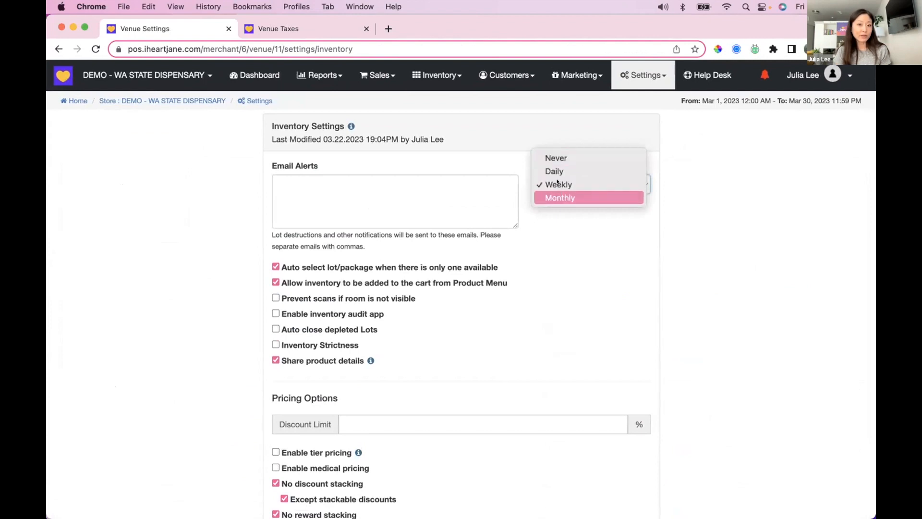
click(267, 185)
click(291, 186)
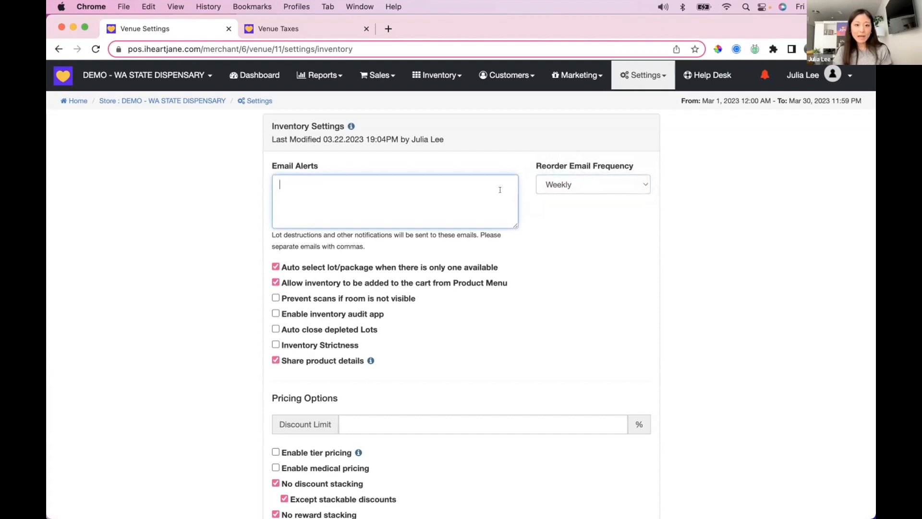
Step: Switch the Auto close depleted Lots option on and back off in the inventory settings
scroll(500, 190, down, 3)
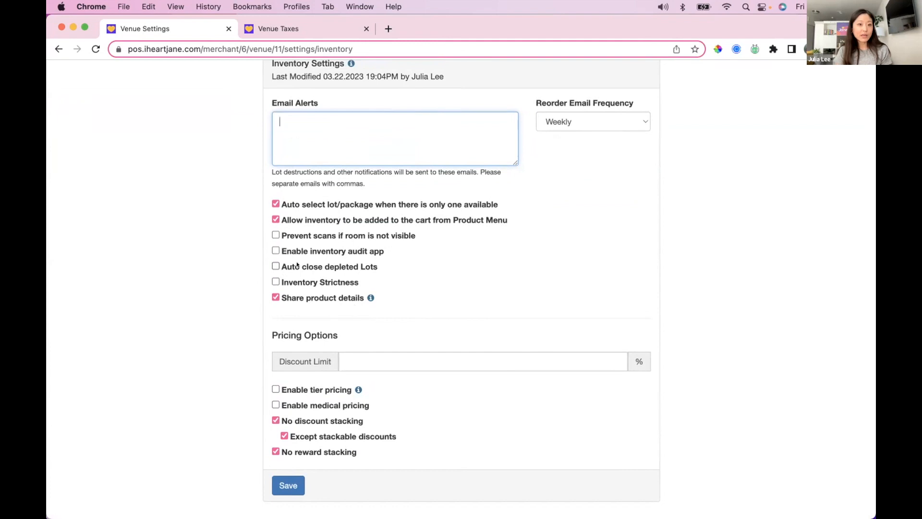
click(275, 266)
scroll(275, 264, down, 1)
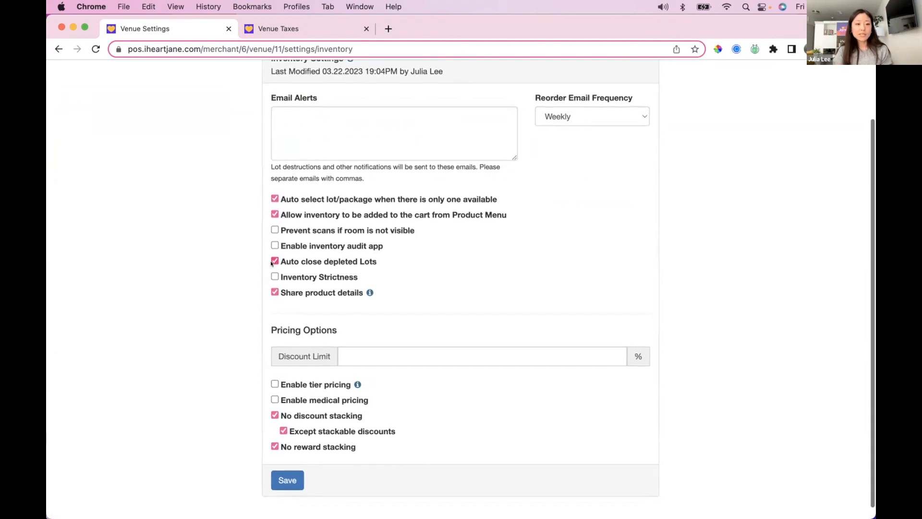
click(273, 262)
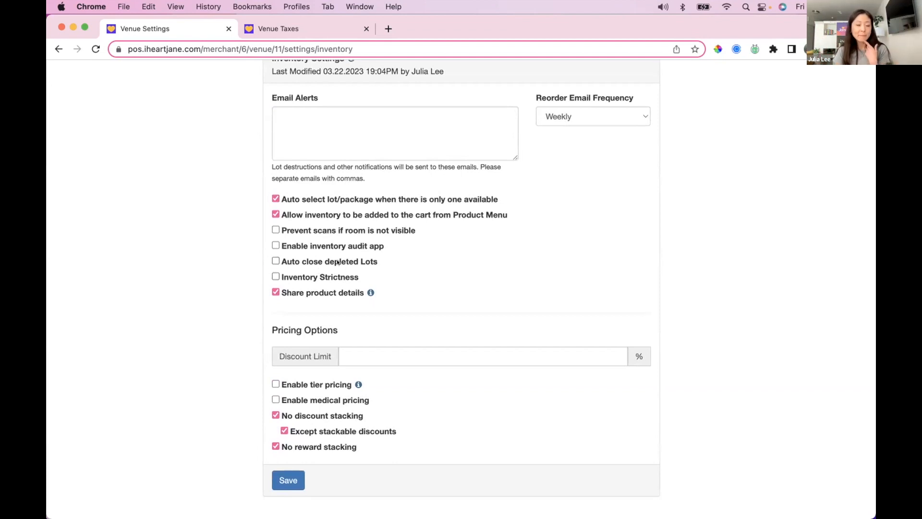
Step: Switch the Inventory Strictness option on and back off
click(278, 276)
click(276, 276)
click(273, 276)
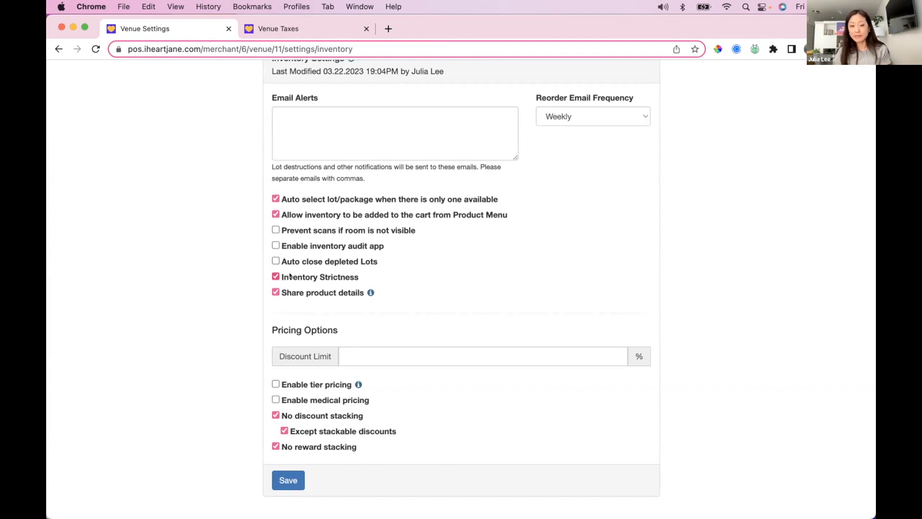
click(283, 277)
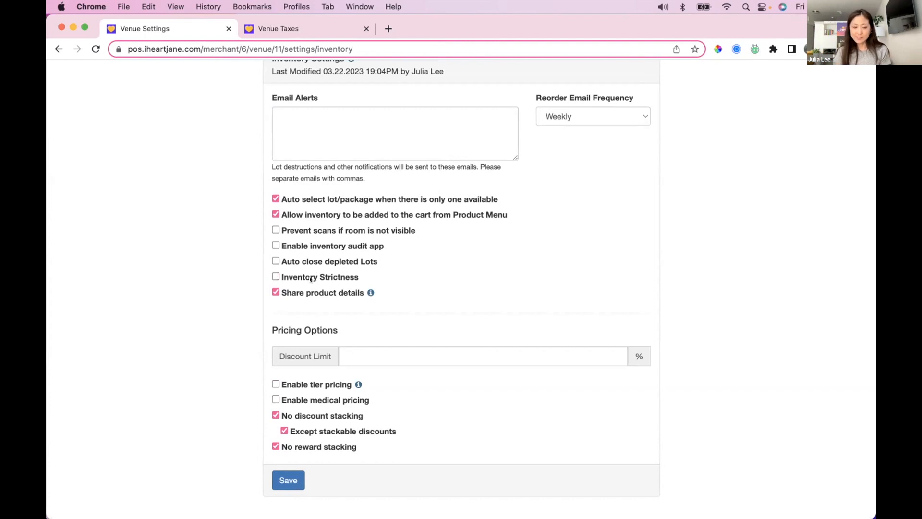